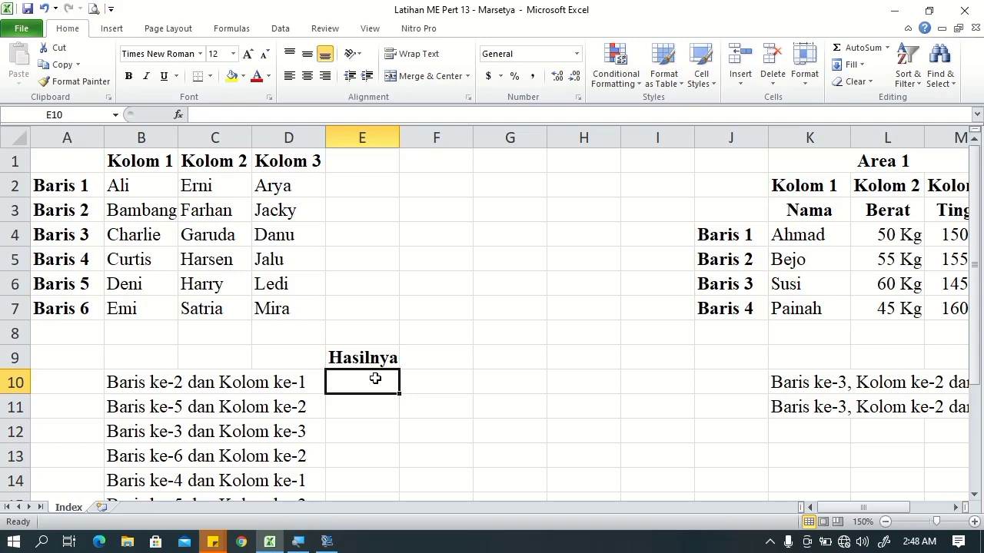
Step: Enter =INDEX($B$2:$D$7,2,1) in E10 to return row 2, column 1 of the name table, using absolute references
type("=in")
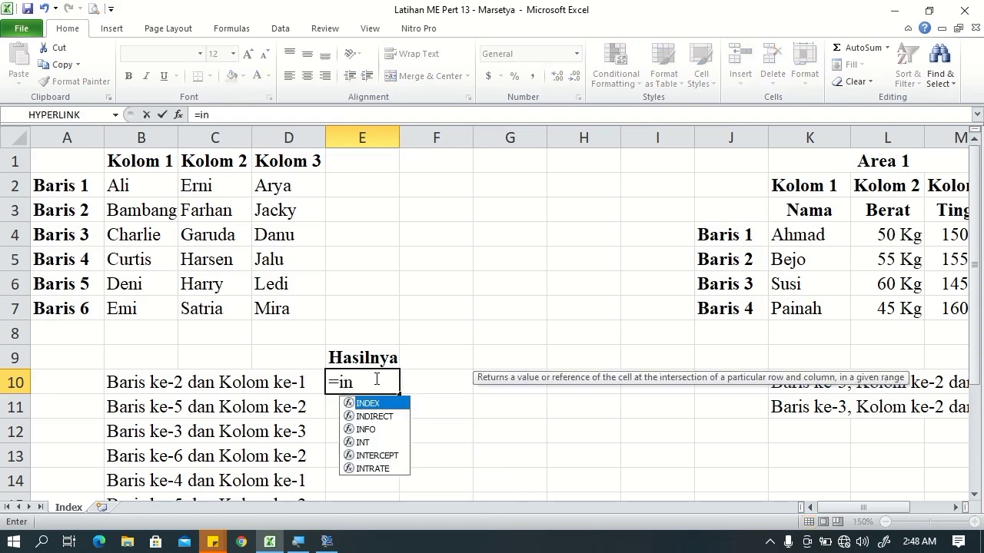
key("Tab")
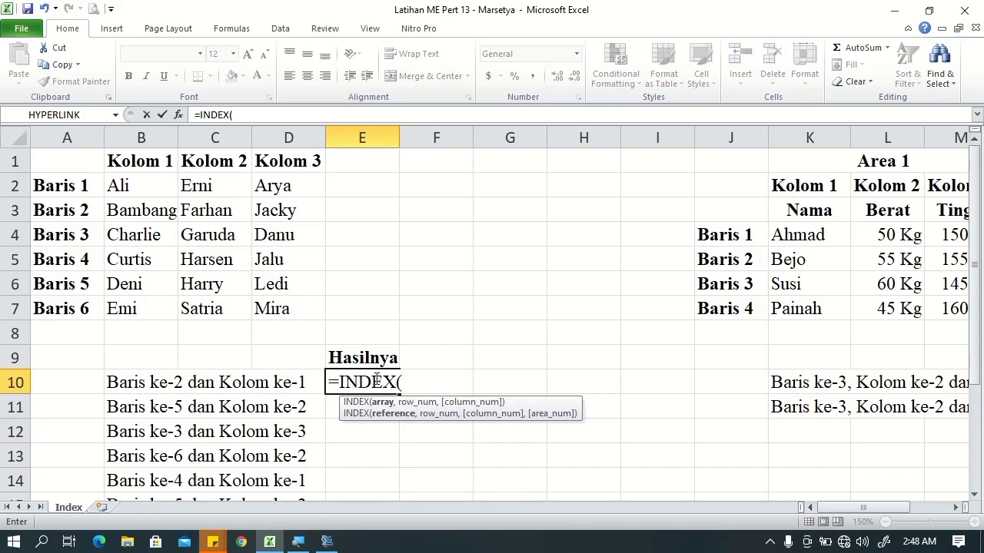
left_click_drag(131, 185, 262, 308)
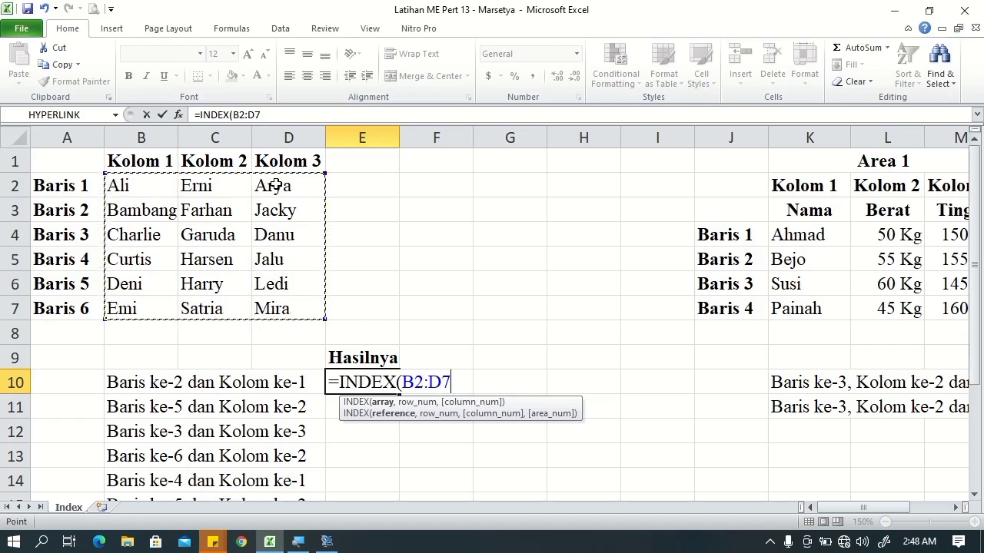
scroll(275, 185, "down", 1)
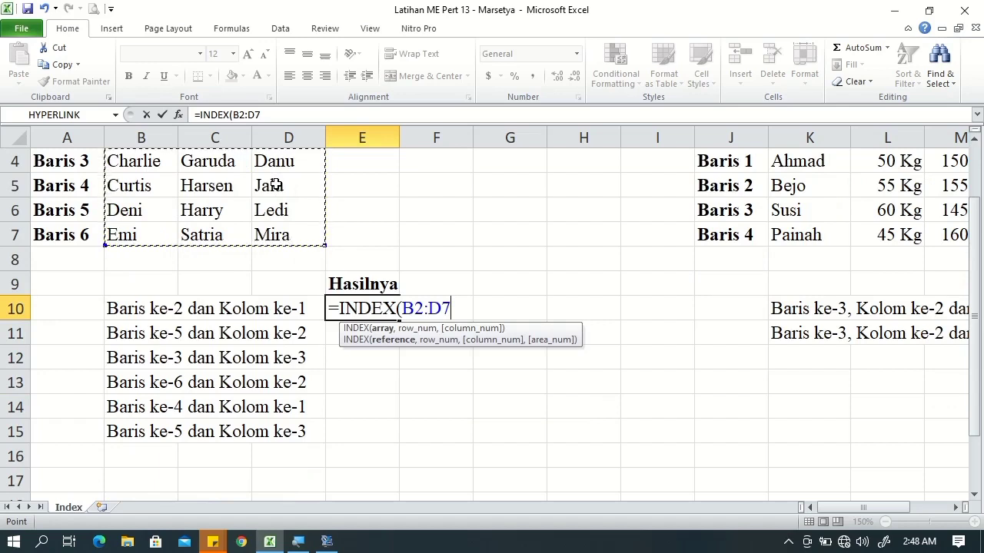
key("F4")
type(",")
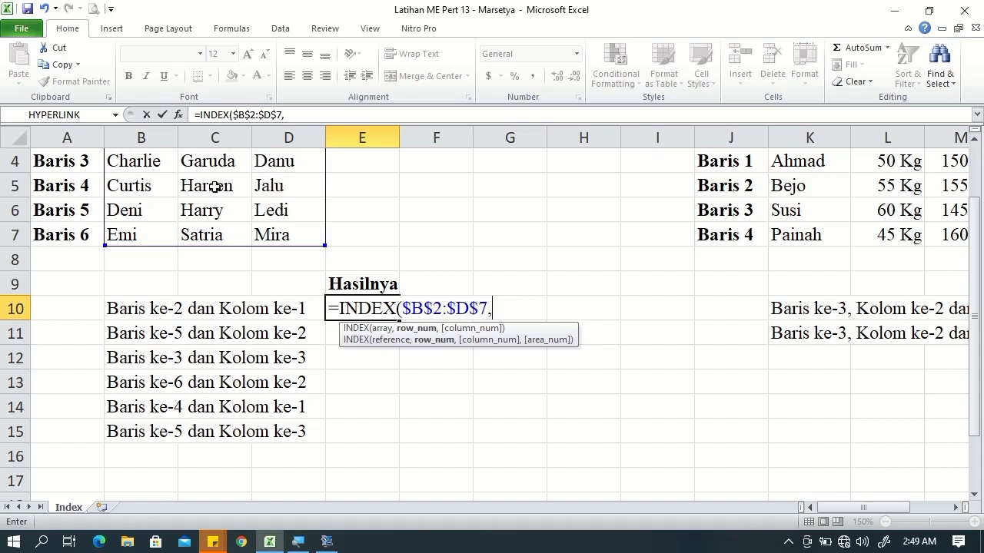
type("2,1")
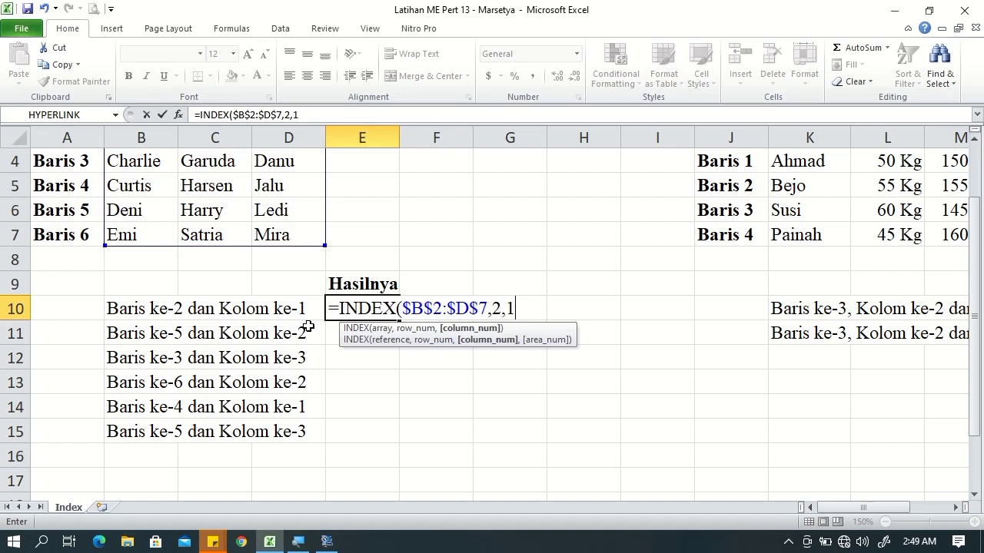
key("Return")
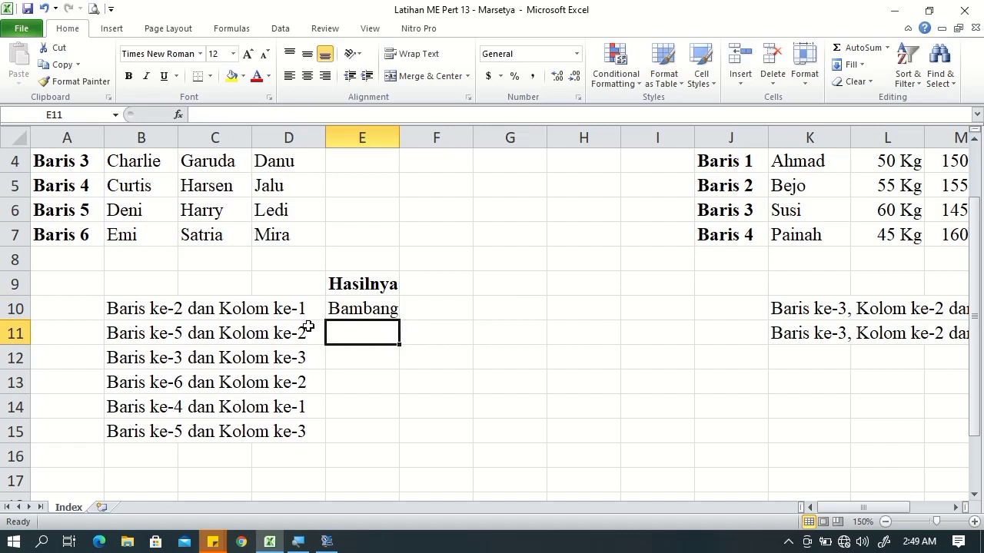
Step: Fill the E10 formula down to E15, and set the INDEX row to 5 and column to 2 in E11
left_click(350, 312)
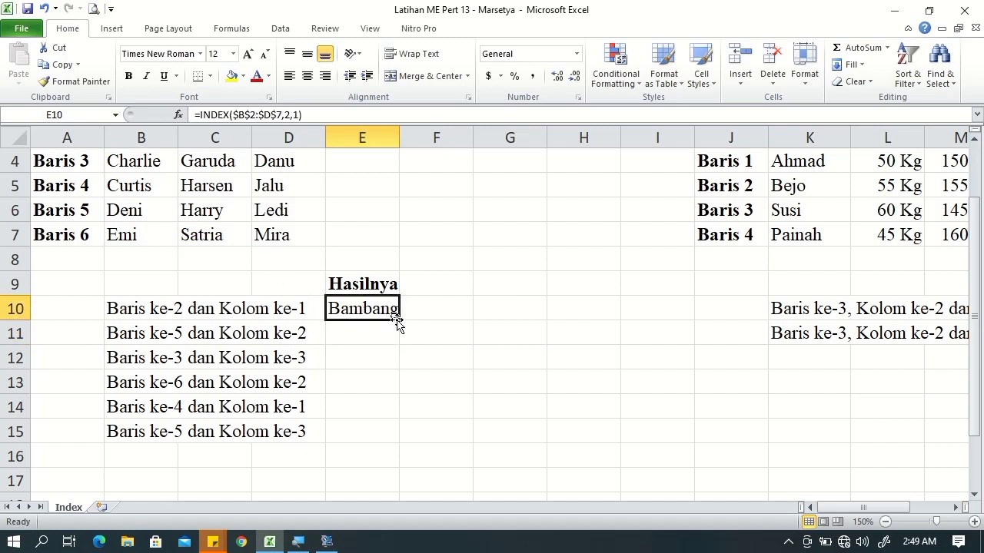
left_click_drag(398, 318, 407, 442)
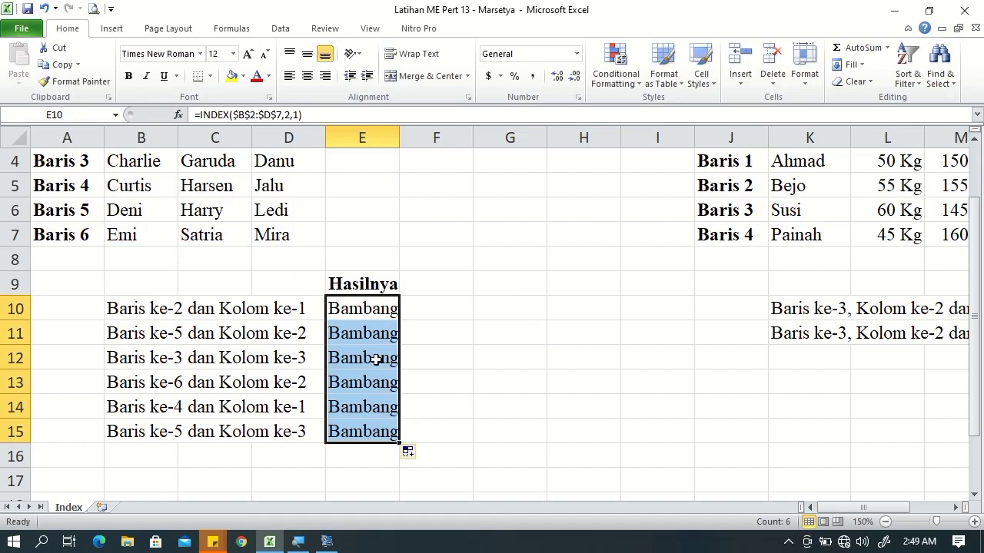
double_click(355, 335)
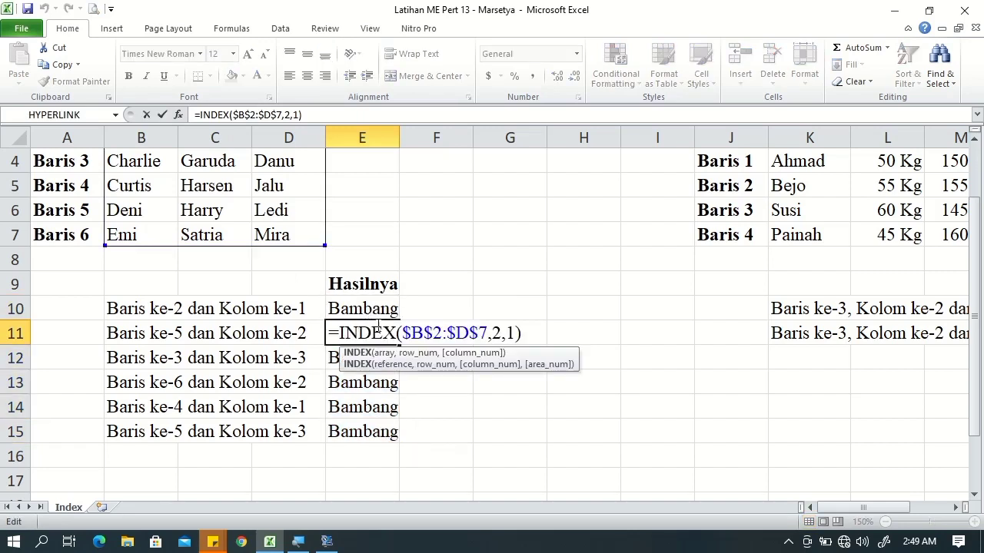
double_click(496, 333)
type("5")
double_click(511, 333)
type("2")
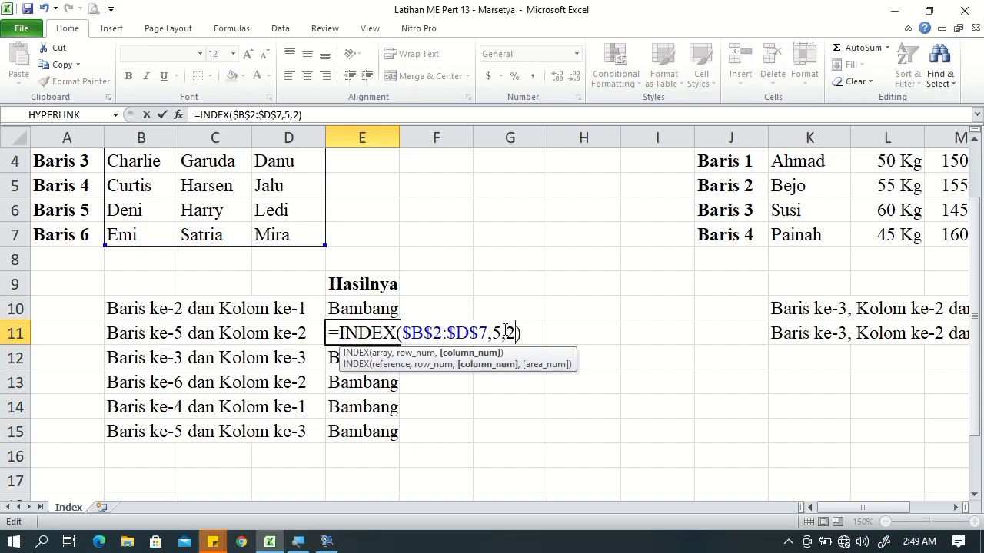
key("Return")
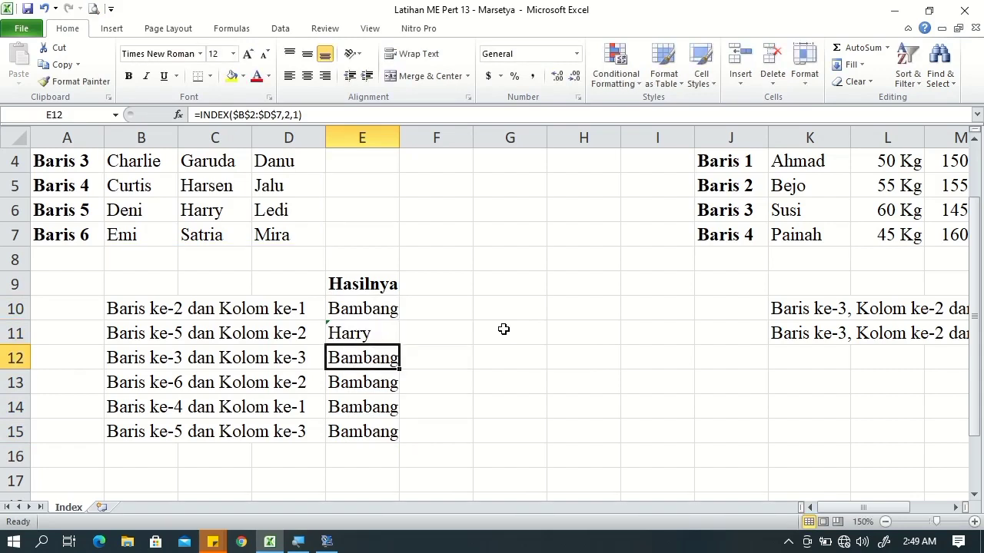
Step: Set the INDEX row number to 3 and the column number to 3 in the E12 formula
double_click(367, 359)
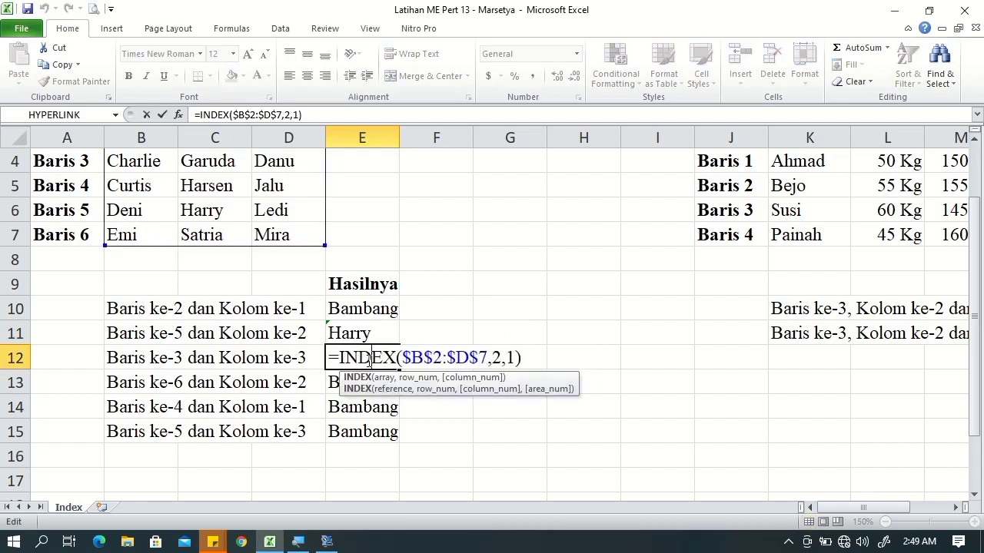
double_click(497, 358)
type("3")
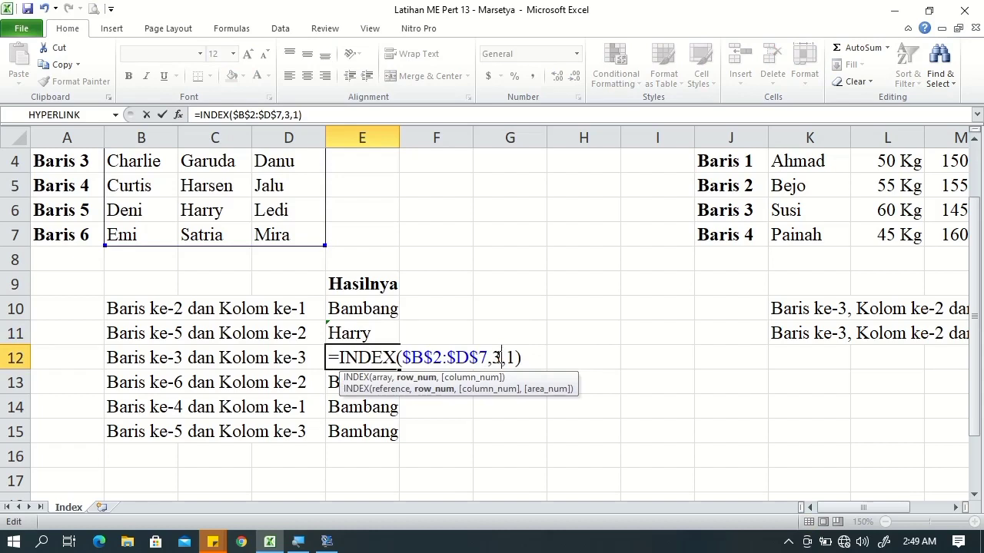
double_click(511, 357)
type("3")
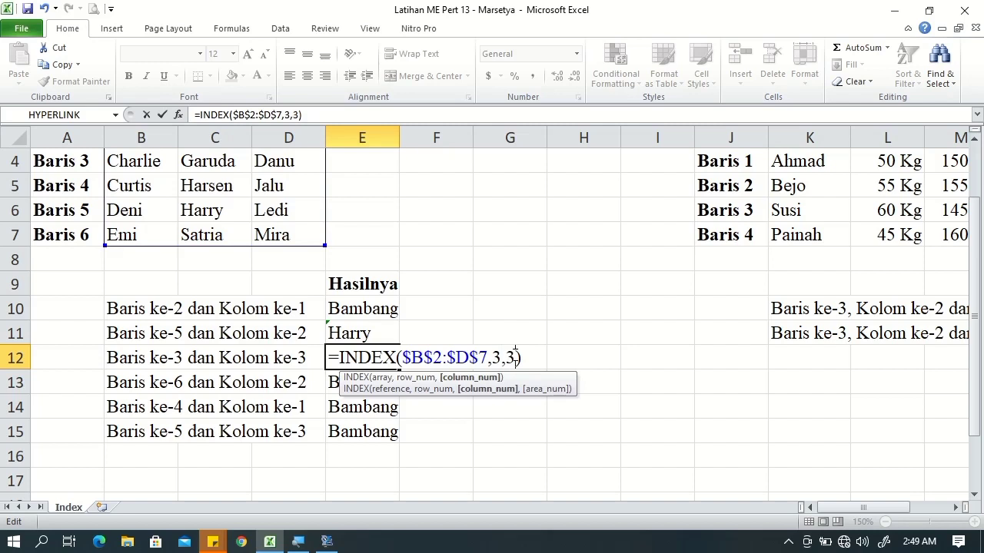
key("Return")
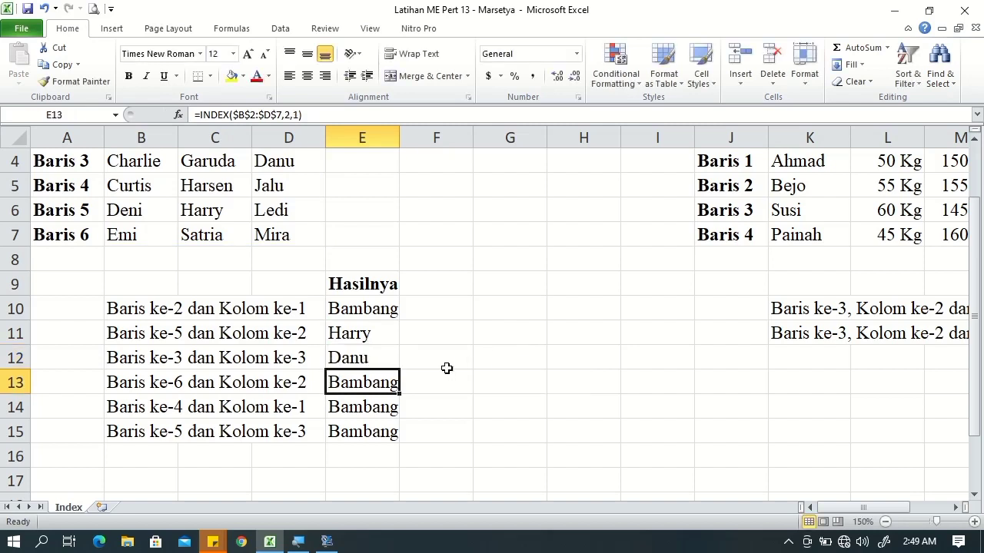
Step: Set the INDEX row number to 6 and the column number to 2 in the E13 formula
double_click(361, 384)
double_click(496, 382)
type("6")
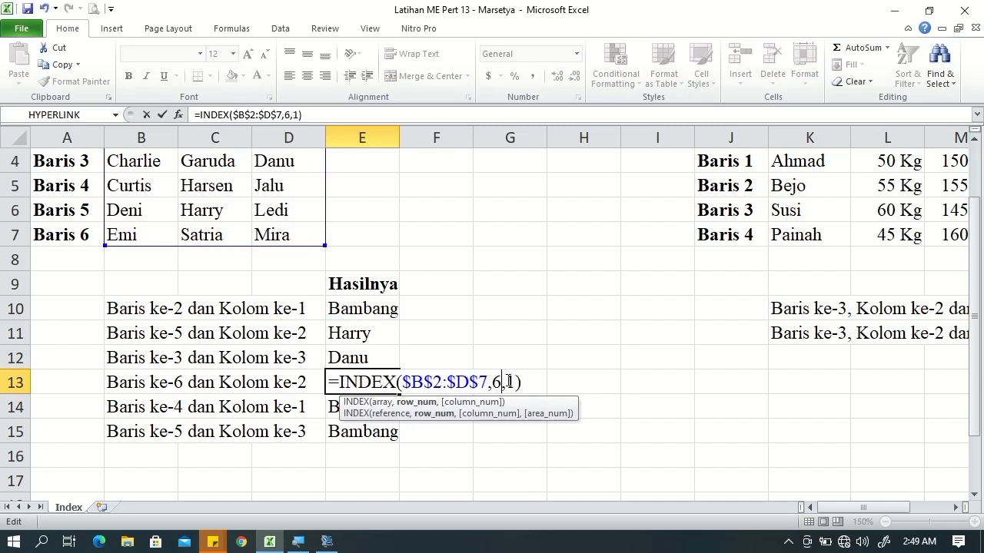
double_click(511, 382)
type("2")
key("Return")
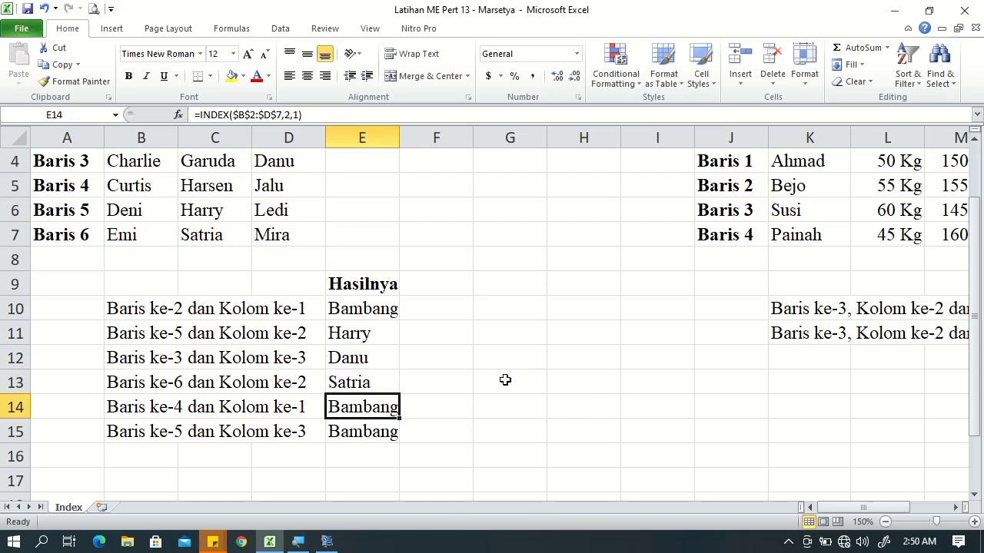
Step: Set the row number of the INDEX formula in E14 to 4, keeping column 1
double_click(390, 406)
double_click(498, 407)
type("4")
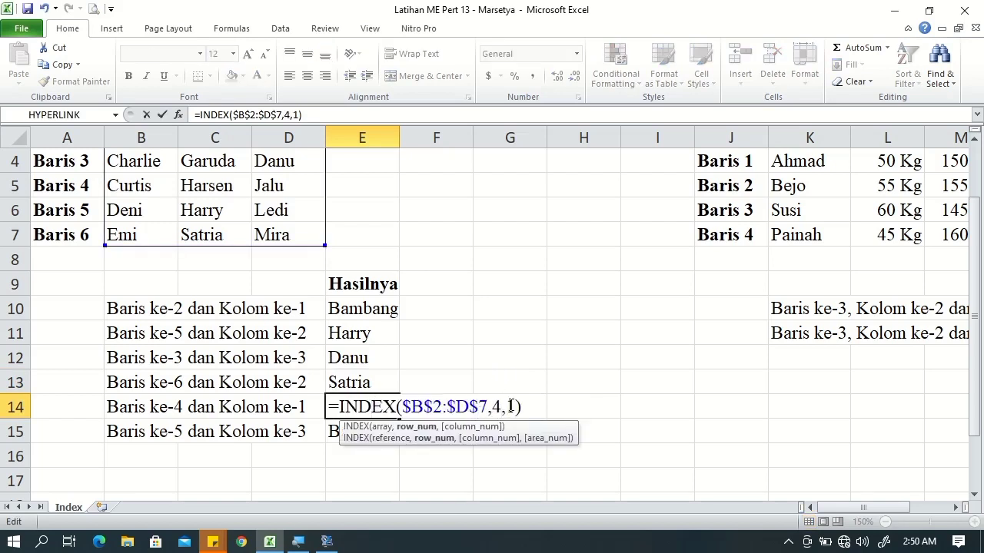
key("Return")
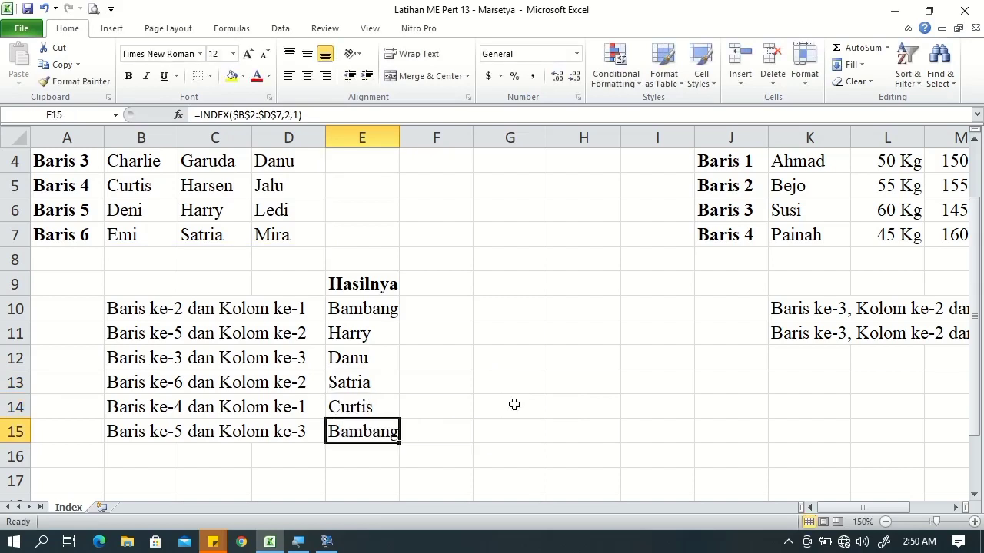
Step: Set the INDEX row number to 5 and the column number to 3 in the E15 formula
double_click(388, 430)
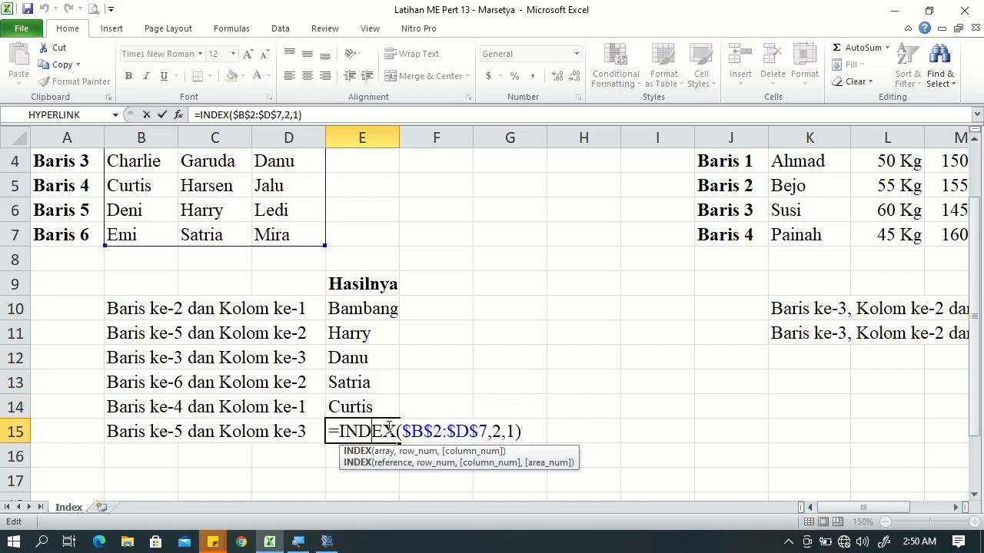
double_click(497, 432)
type("5")
double_click(510, 431)
type("3")
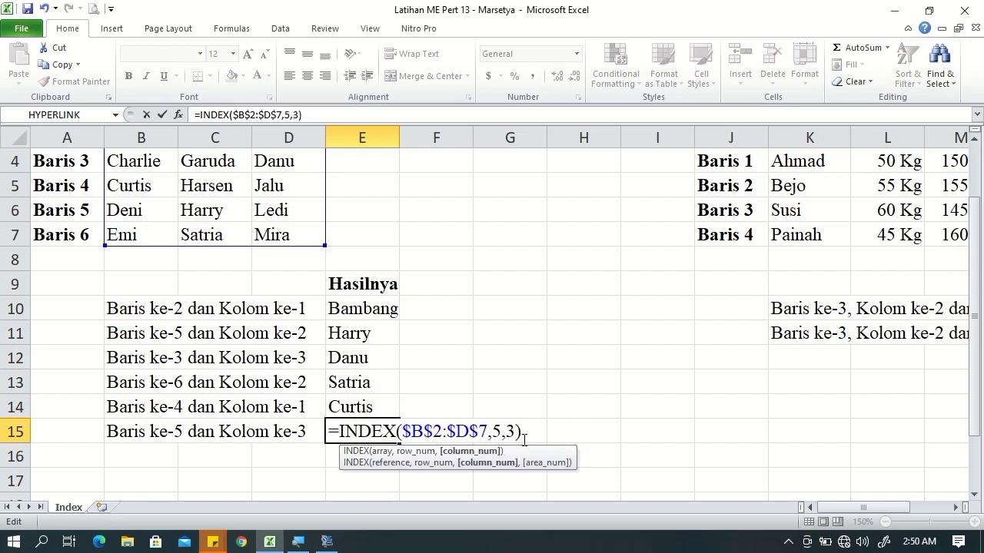
key("Return")
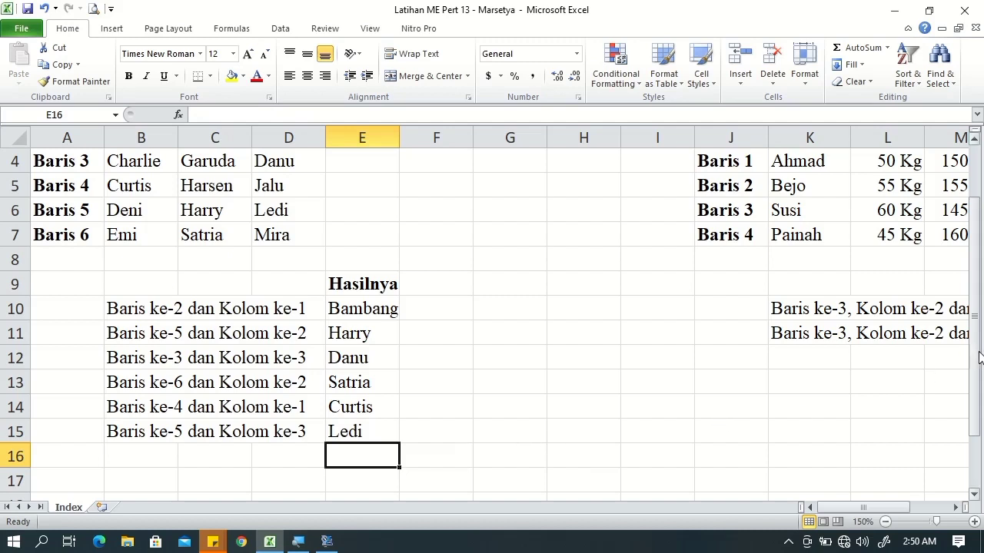
Step: Check the first three INDEX results against the matching row and column intersections in the name table B2:D7
left_click_drag(978, 306, 980, 257)
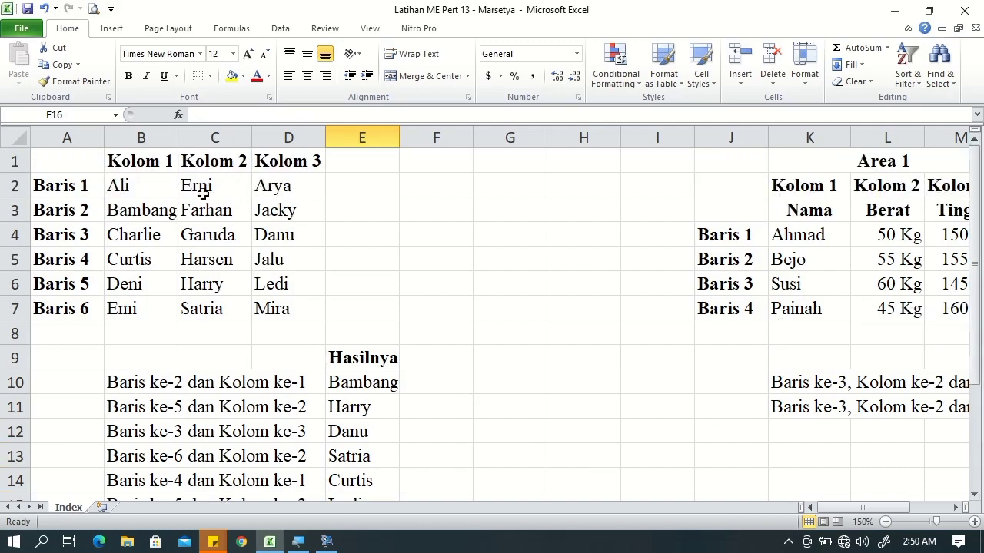
left_click(90, 210)
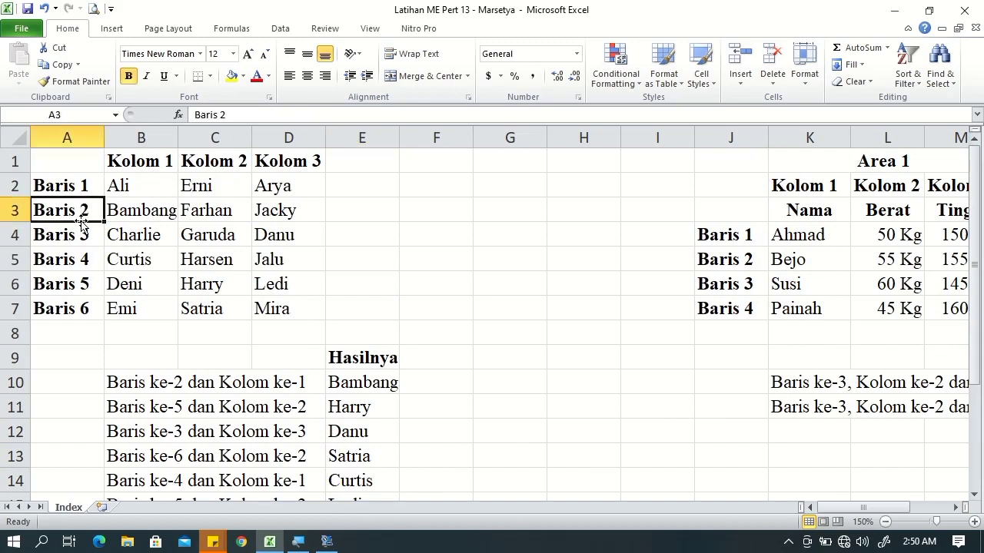
left_click(132, 209)
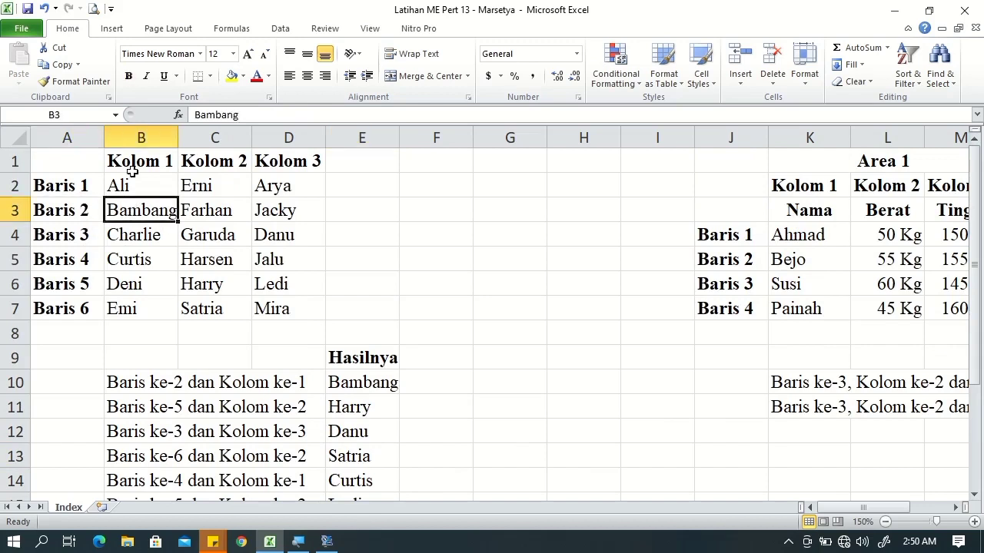
left_click(122, 281)
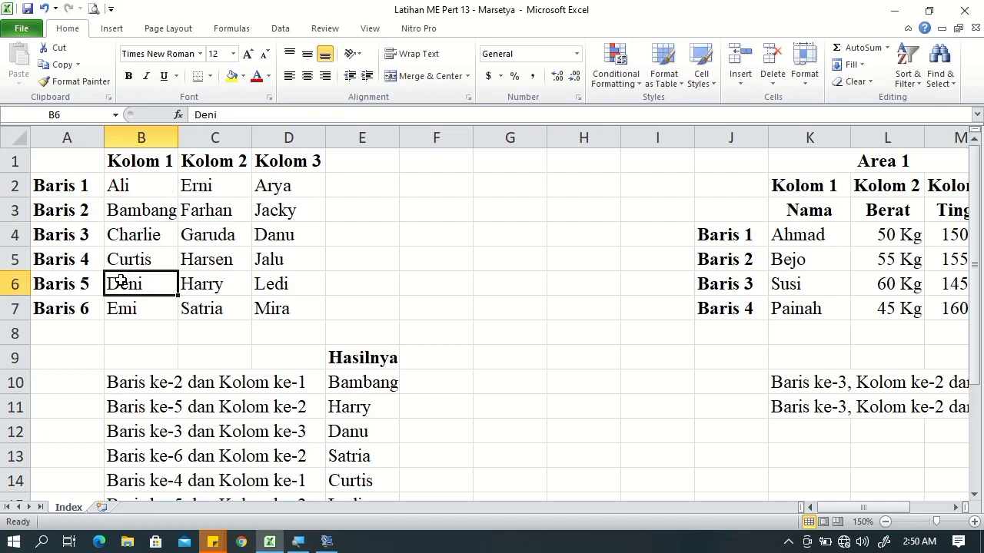
left_click(203, 280)
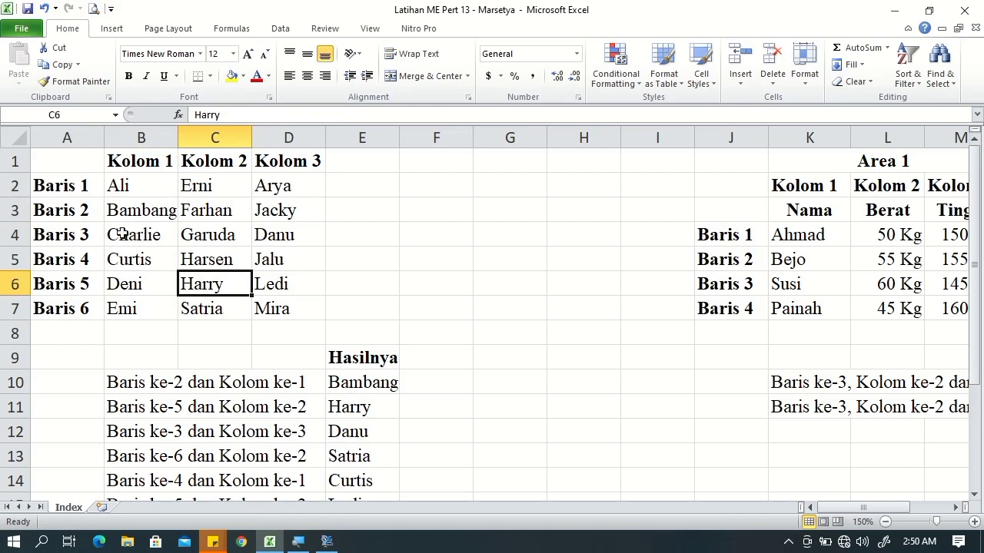
left_click(92, 235)
left_click(272, 235)
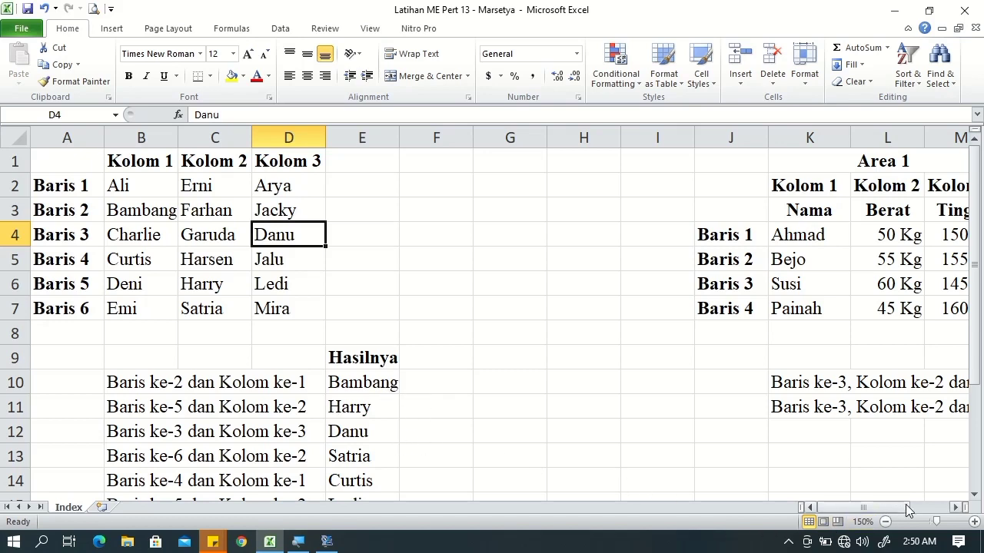
Step: Examine the Area 1 table in K1:M7 and the Area 2 table in O1:Q7
left_click(956, 508)
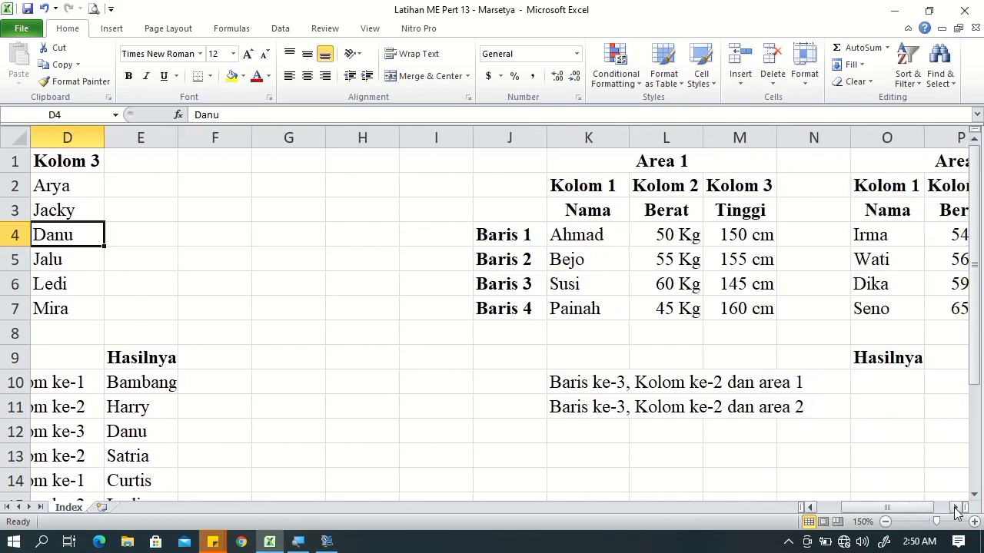
left_click(955, 508)
left_click(955, 508)
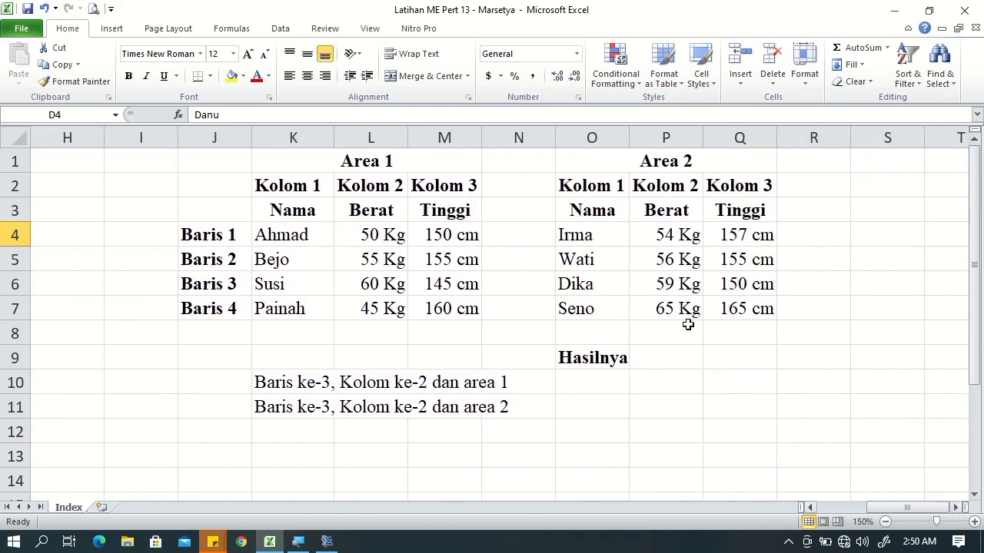
left_click_drag(374, 159, 382, 308)
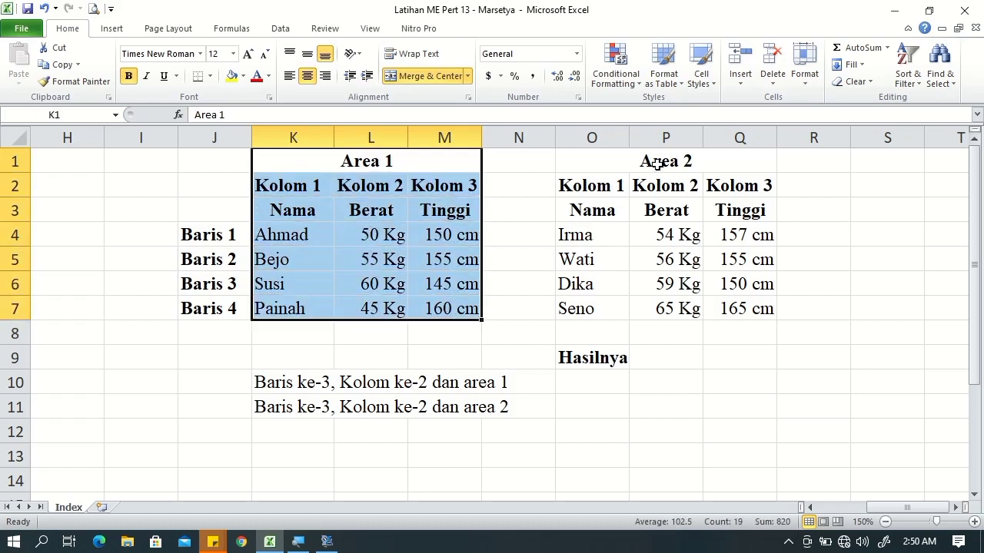
left_click_drag(650, 154, 684, 308)
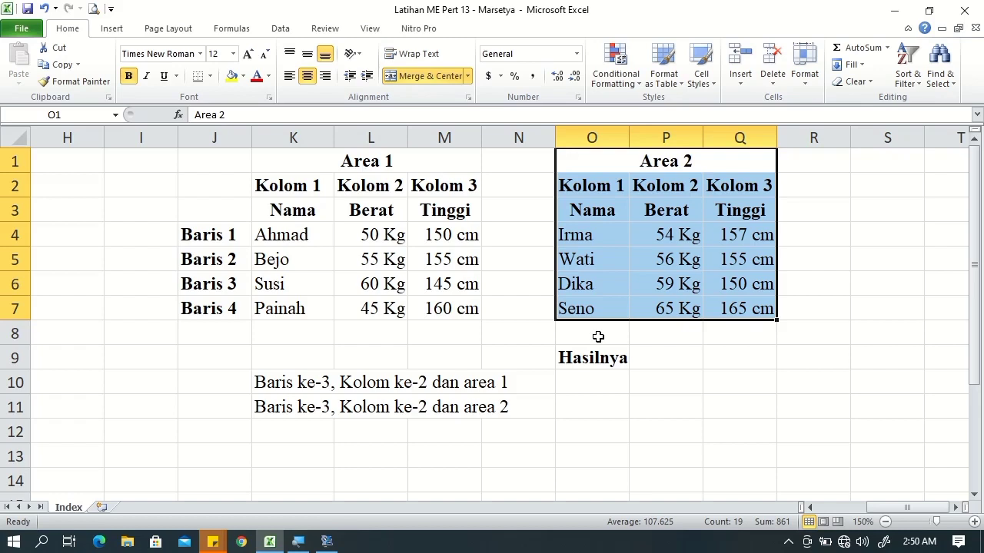
Step: Start an INDEX formula in O10 whose reference combines the absolute ranges $K$4:$M$7 and $O$4:$Q$7 in inner parentheses
left_click(590, 381)
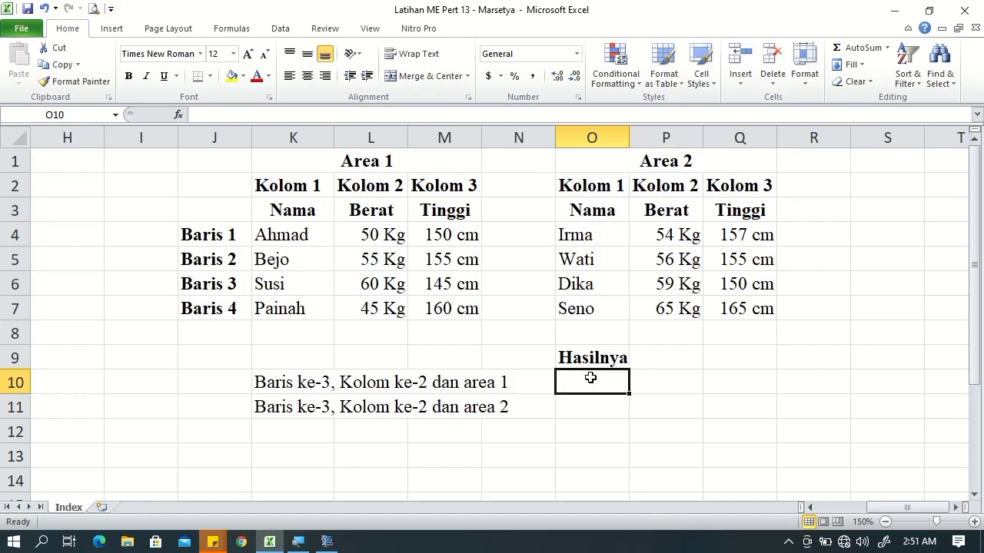
type("=i")
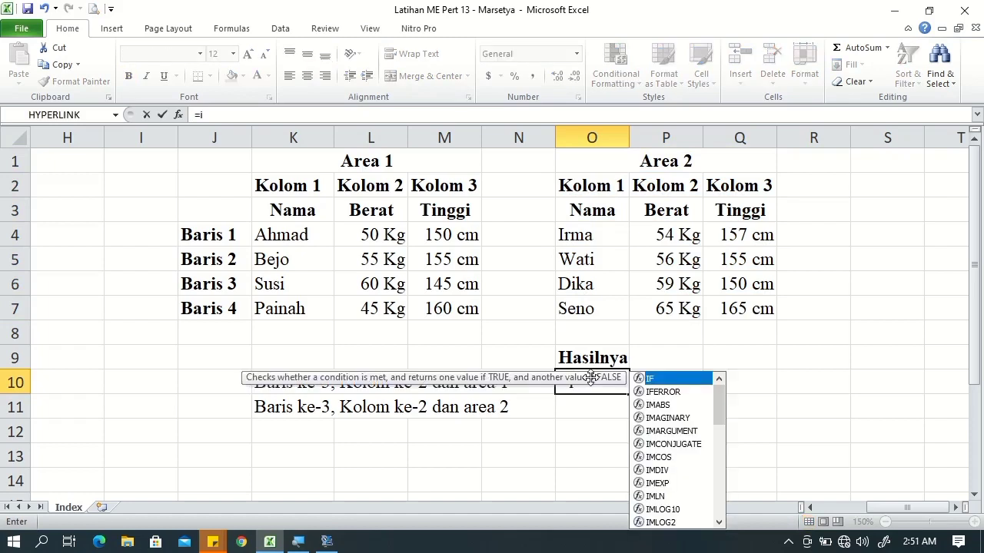
type("n")
key("Tab")
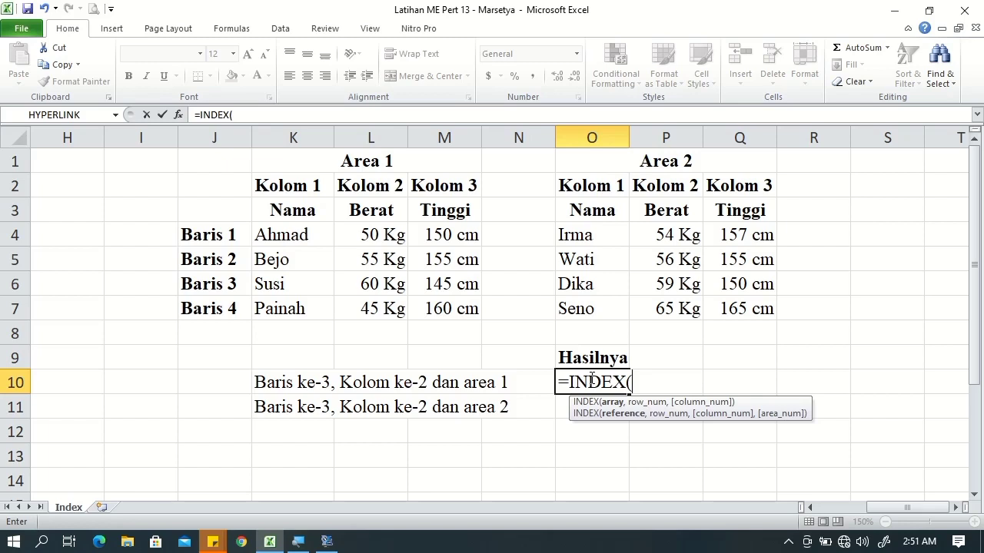
type("(")
left_click(287, 233)
left_click_drag(287, 233, 450, 310)
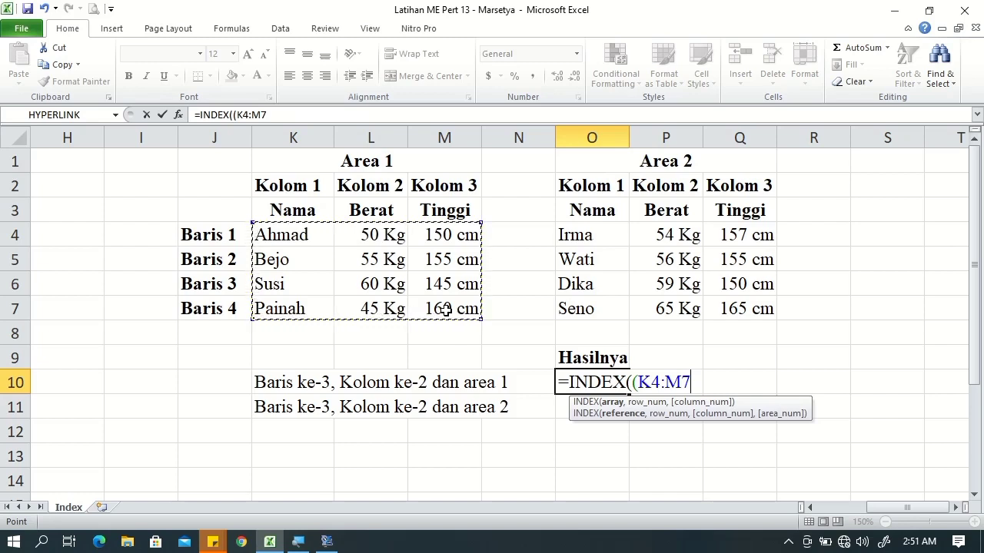
key("F4")
type(",")
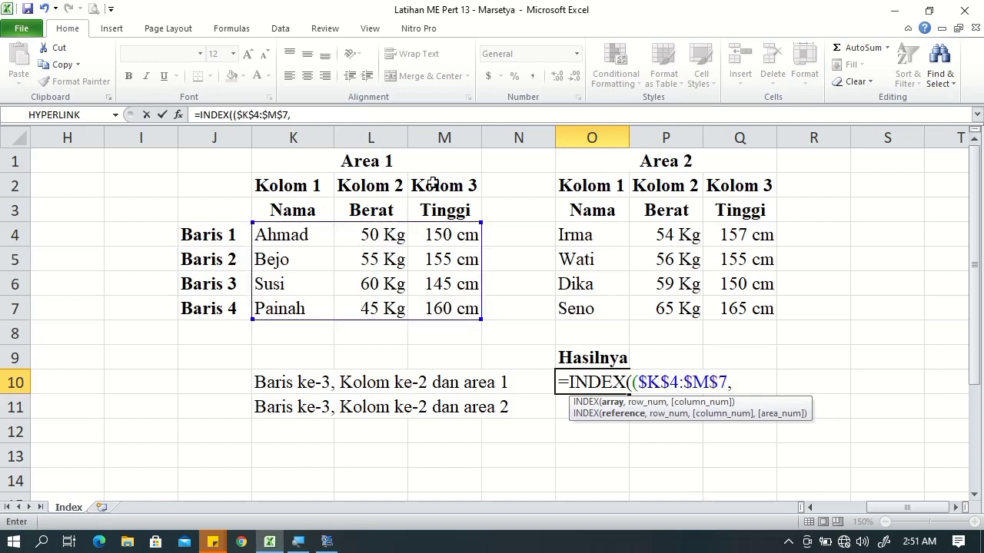
left_click_drag(575, 233, 727, 317)
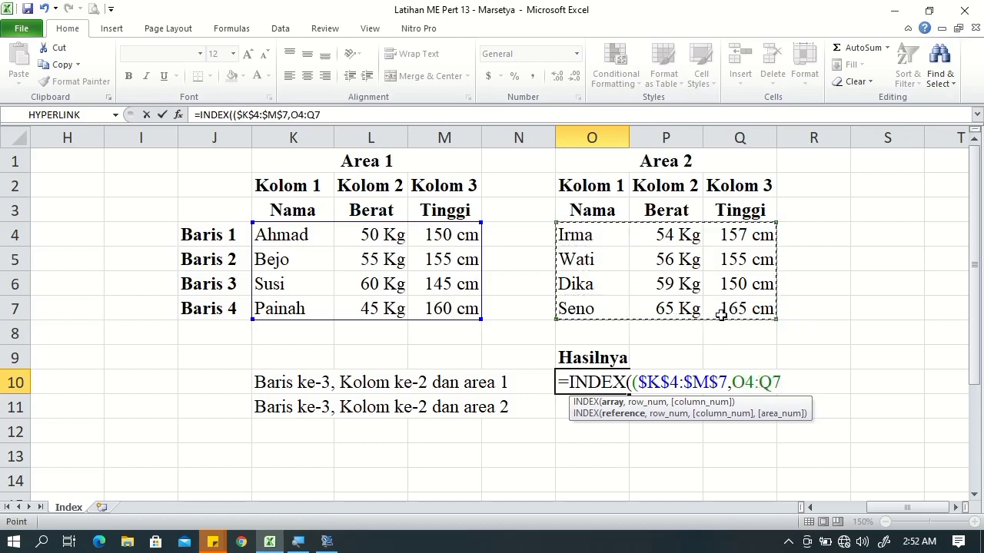
key("F4")
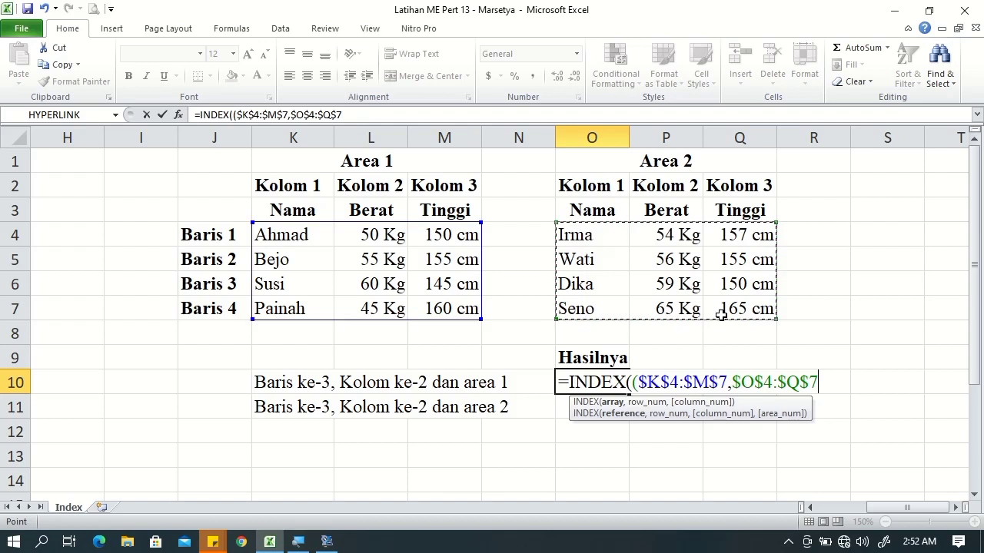
type("),")
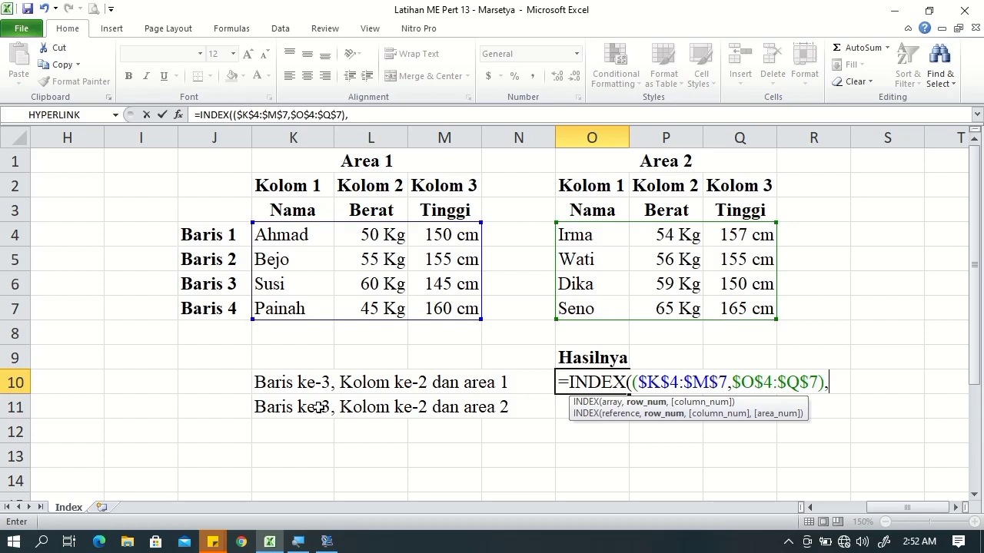
Step: Complete the O10 INDEX formula with row 3, column 2 and area 1, accepting the proposed closing parenthesis
type("3,")
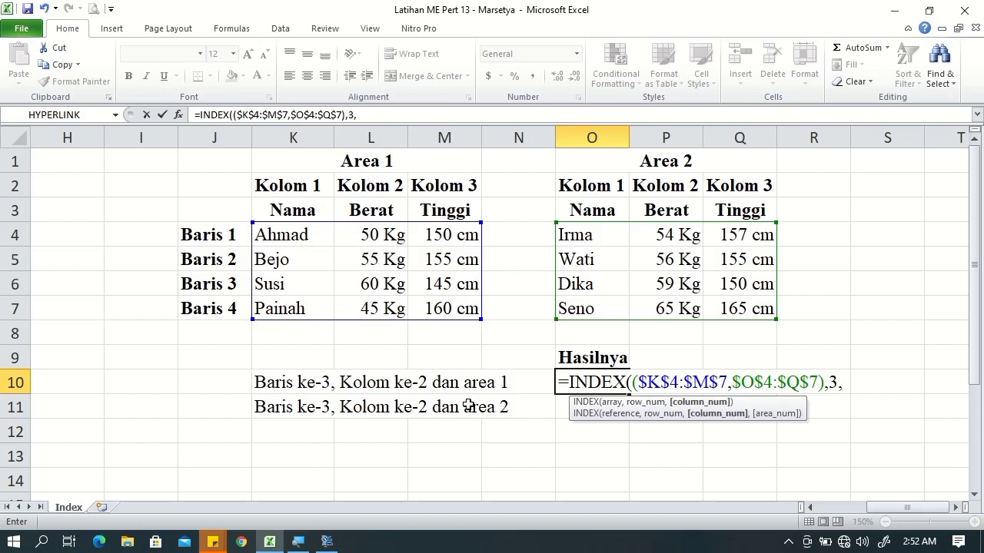
type("2")
type("1")
key("BackSpace")
type(",1")
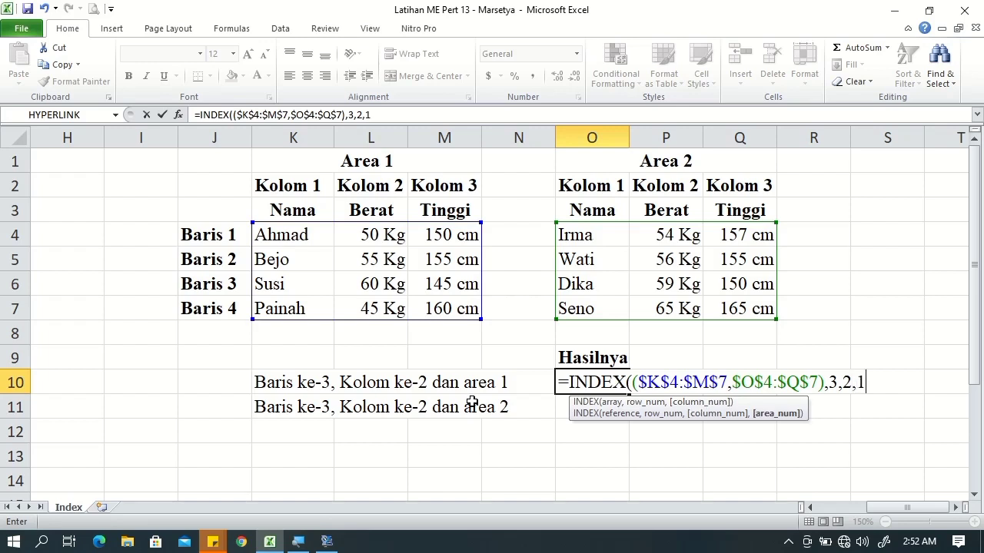
key("Return")
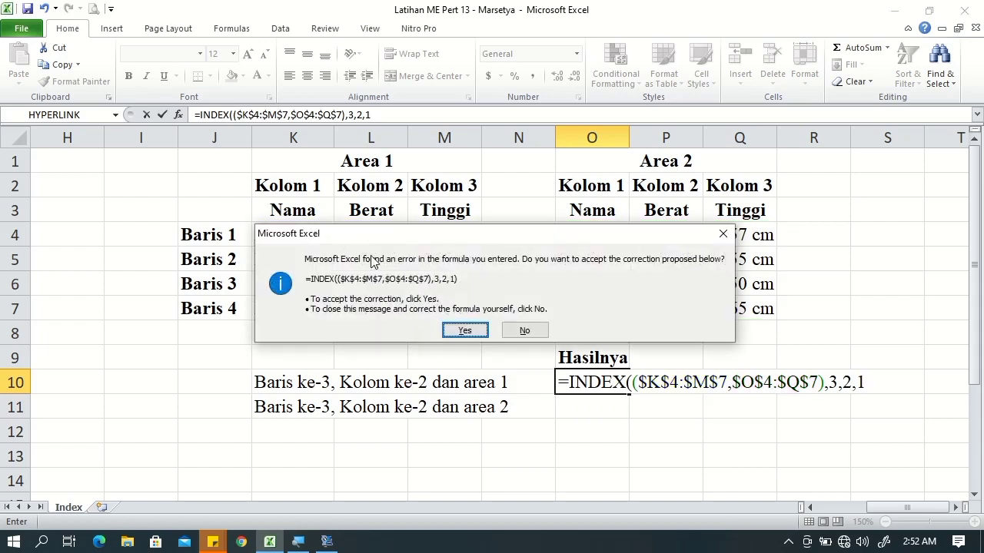
left_click(463, 332)
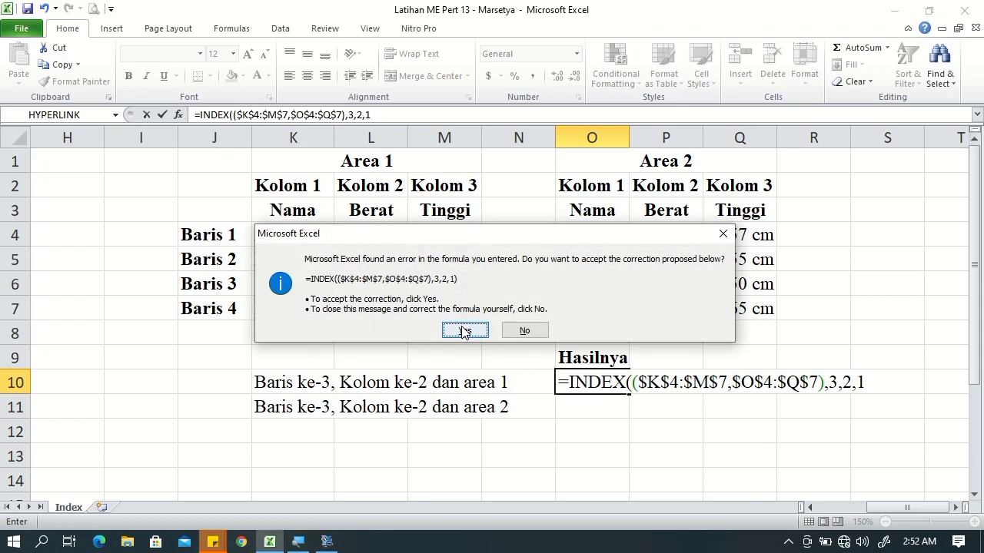
left_click(464, 331)
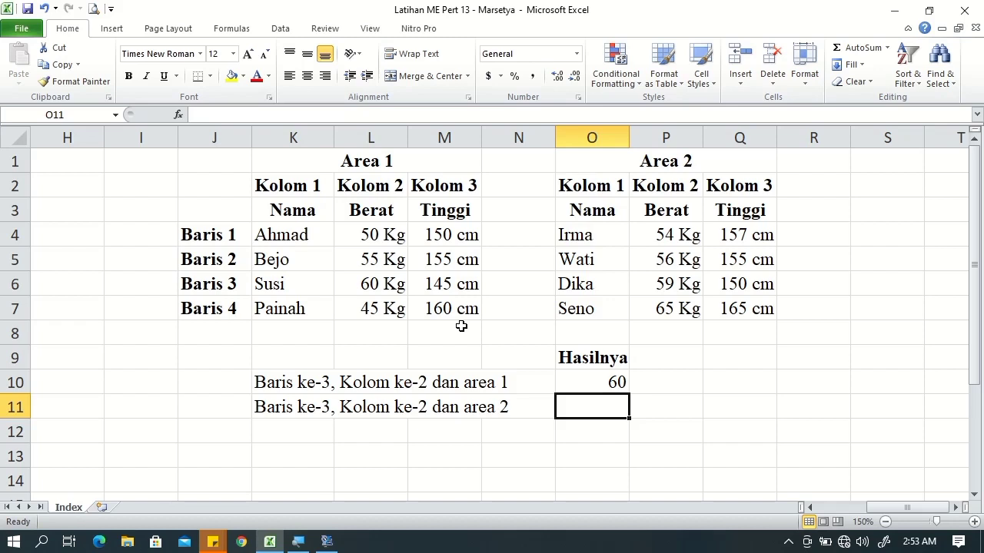
Step: Copy the O10 formula down to O11 and set the copy's area number to 2
left_click(593, 385)
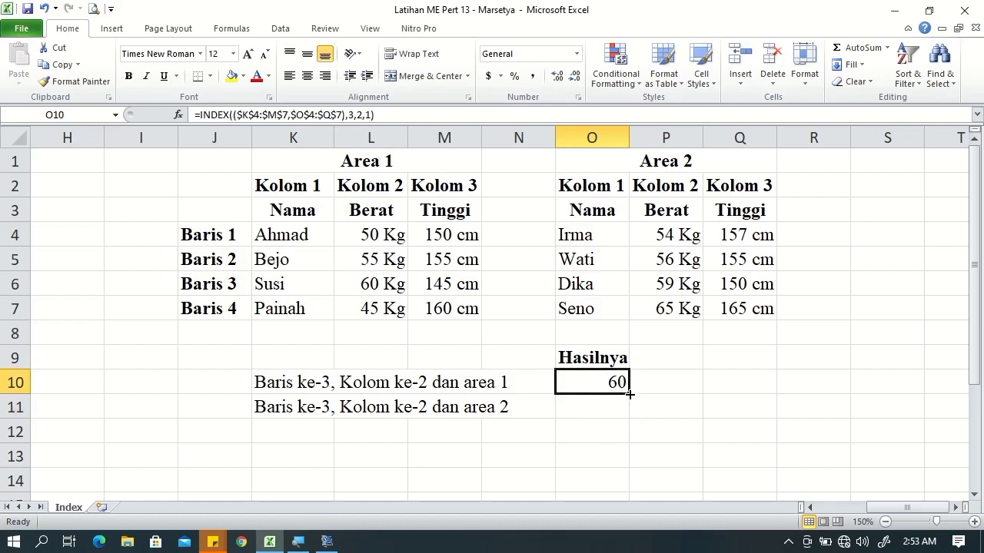
left_click_drag(628, 394, 629, 413)
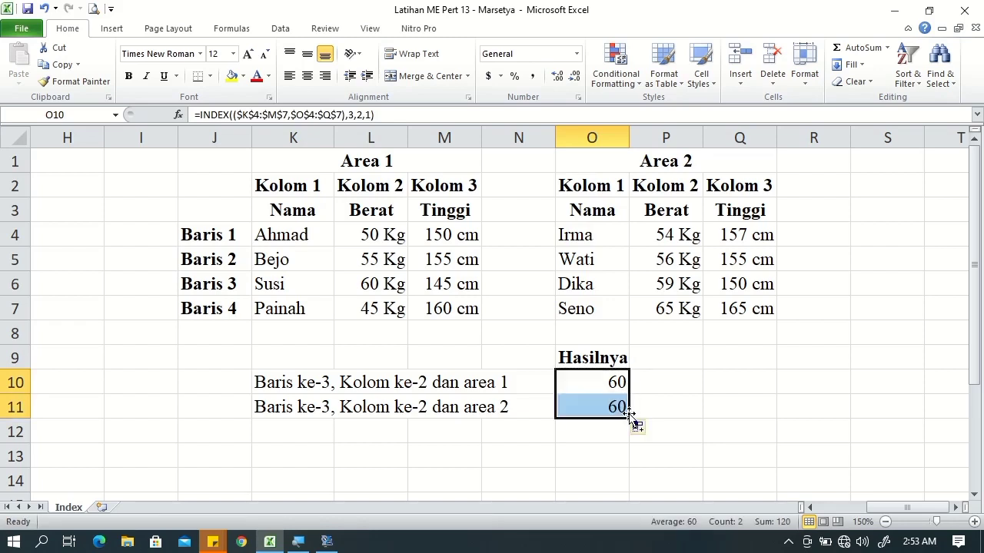
double_click(587, 406)
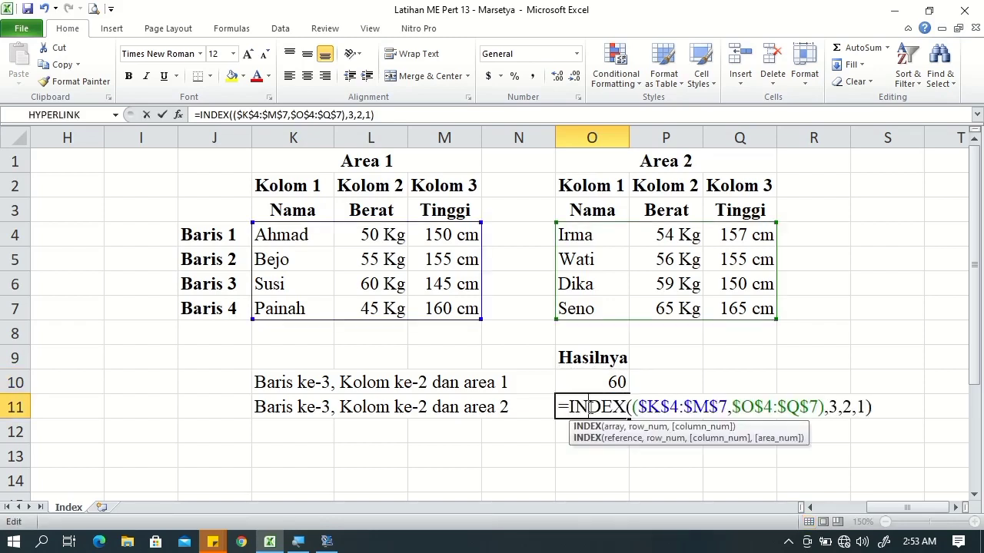
double_click(864, 407)
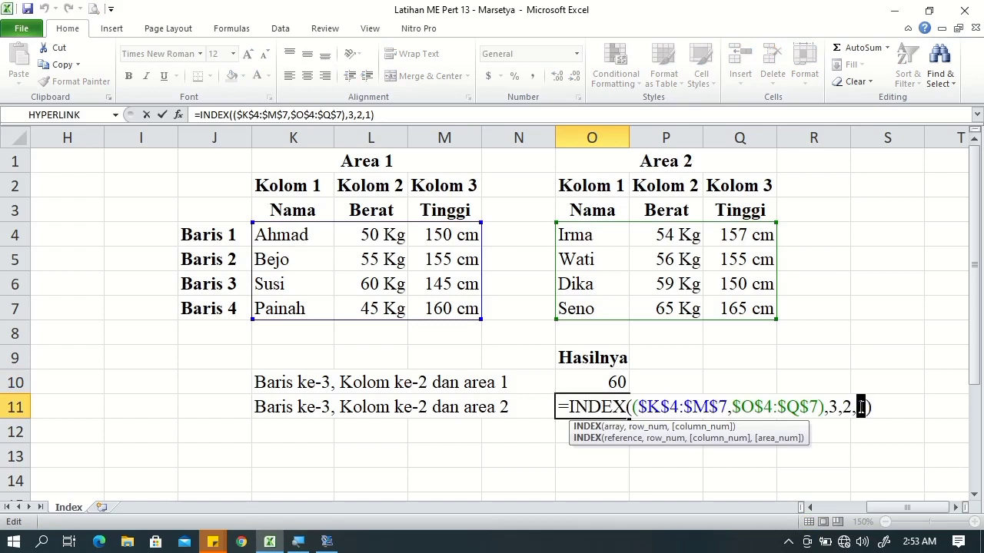
type("2")
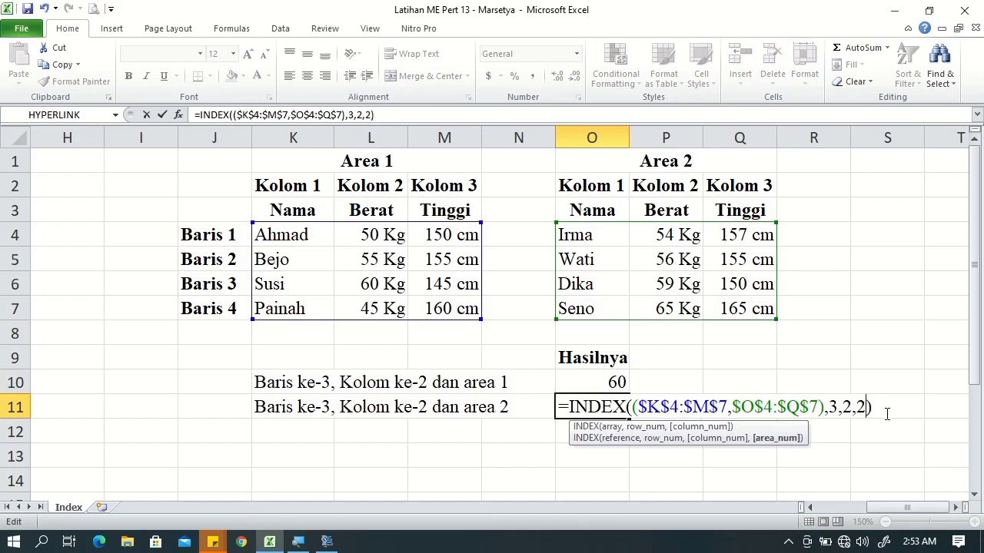
key("Return")
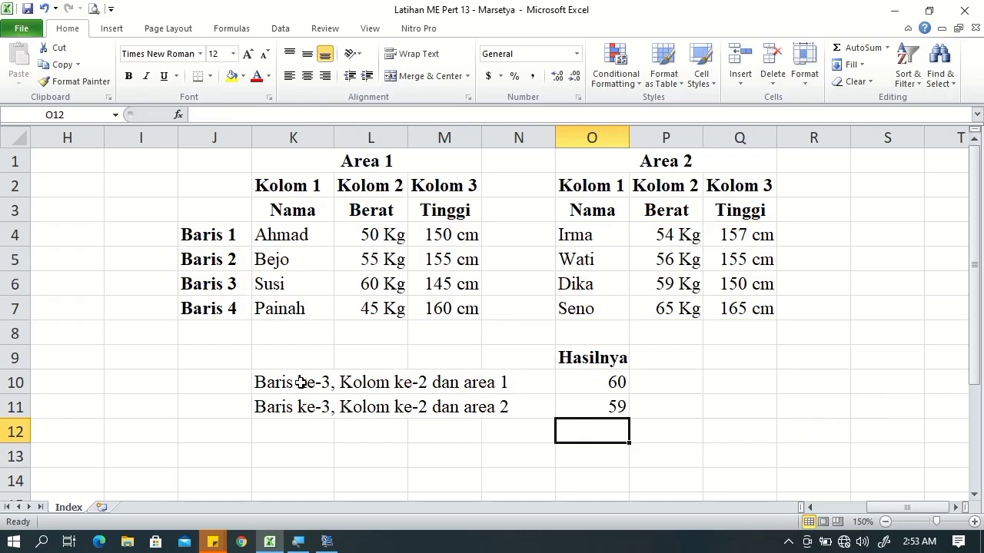
Step: Check both Hasilnya results against the row 3, column 2 intersections in the Area 1 and Area 2 tables
left_click(347, 158)
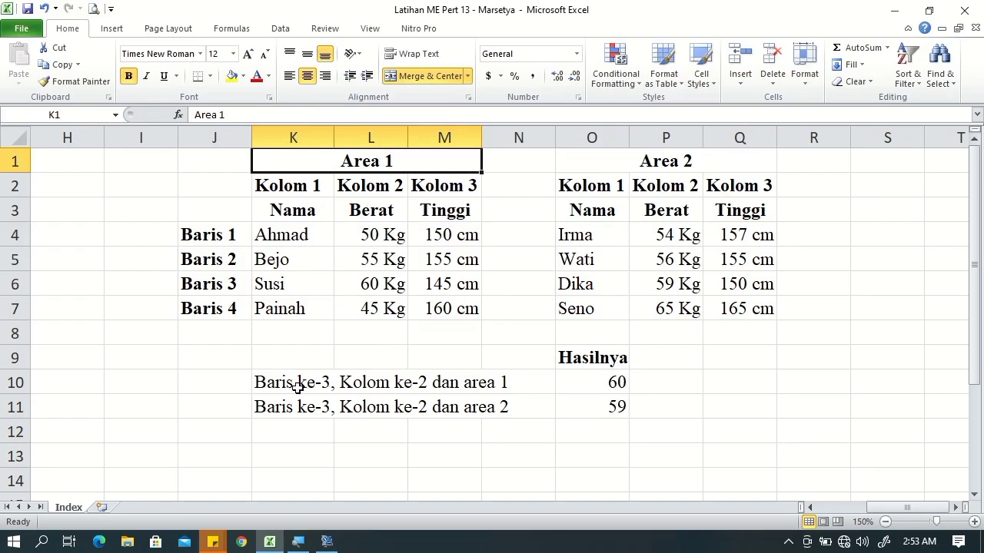
left_click(235, 286)
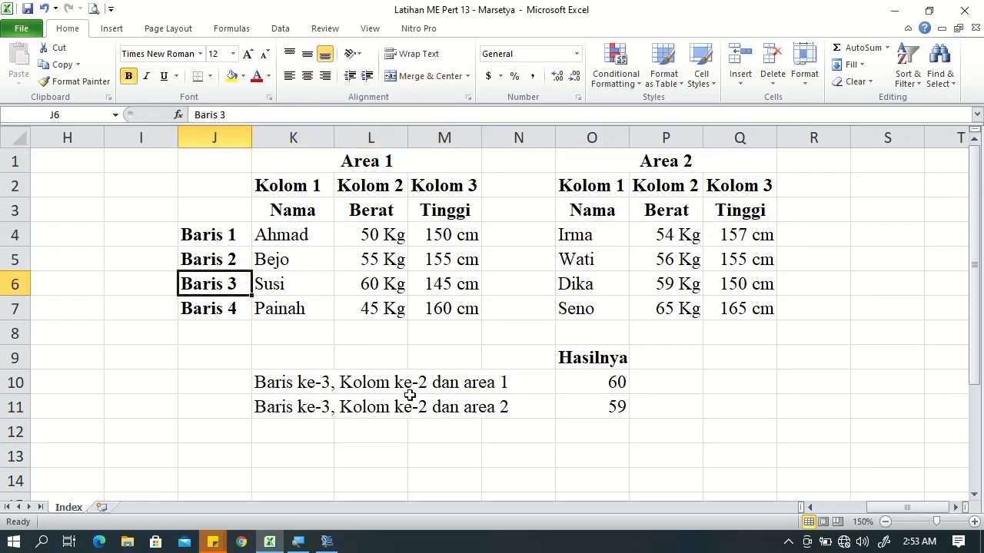
left_click(379, 284)
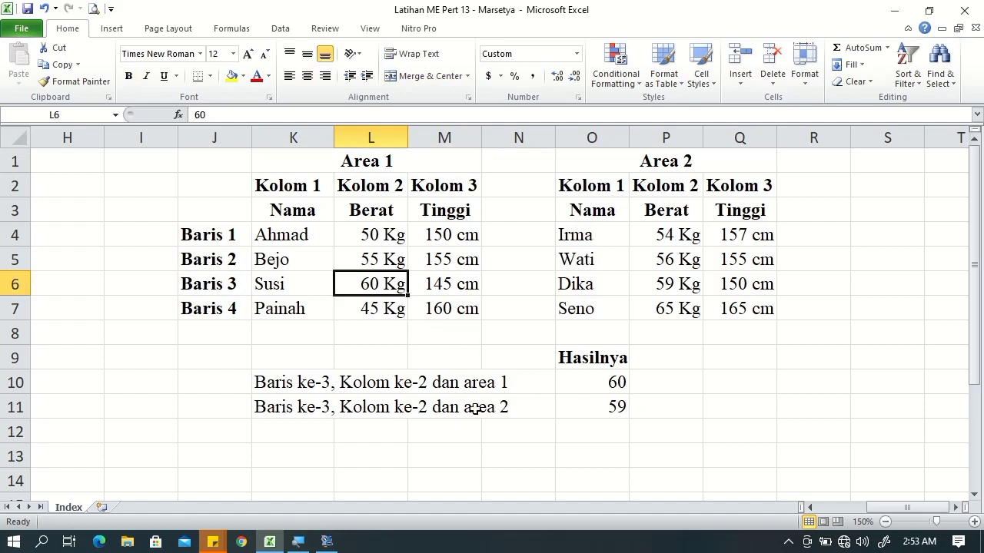
left_click(638, 164)
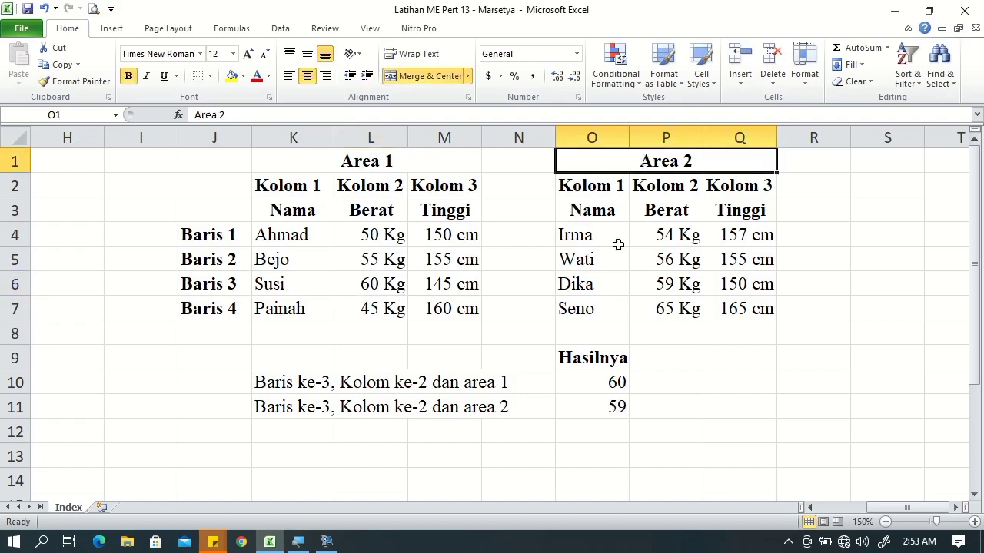
left_click(546, 283)
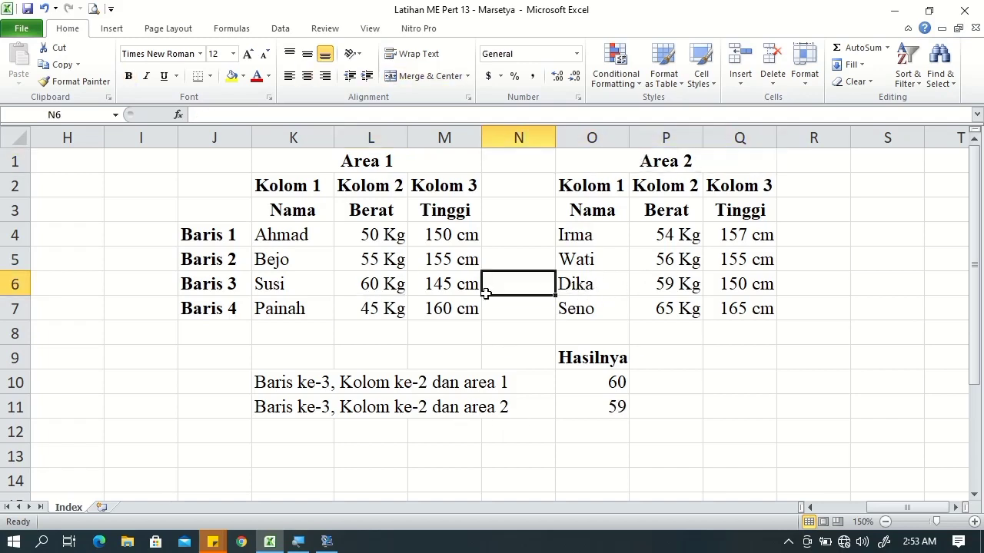
left_click(9, 286)
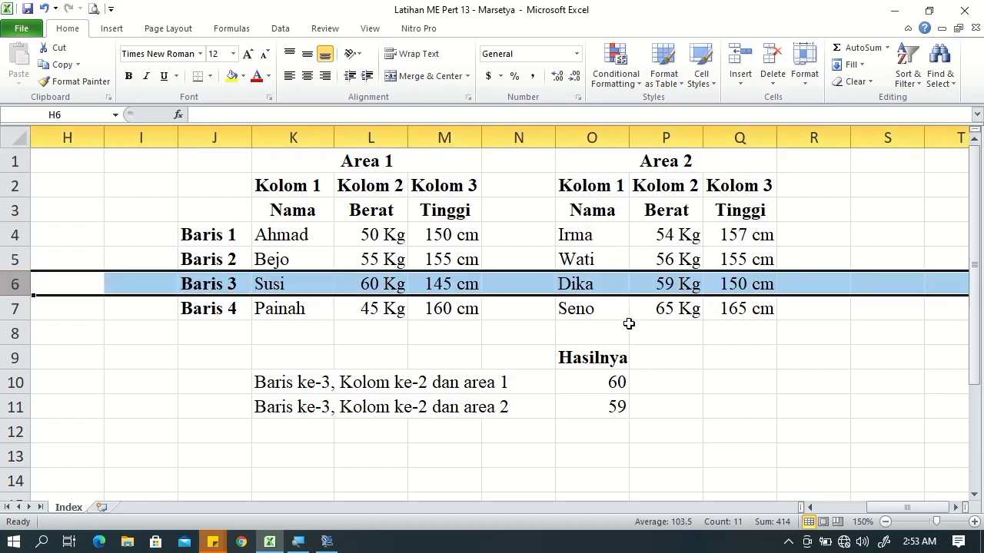
left_click(670, 289)
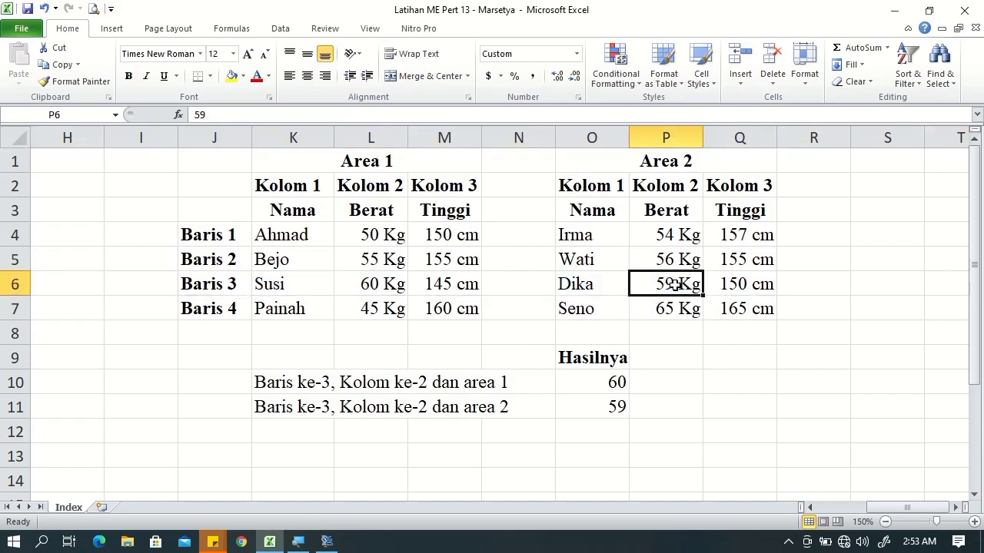
Step: Remove the area number from the O10 INDEX formula, leaving only row 3 and column 2
double_click(613, 382)
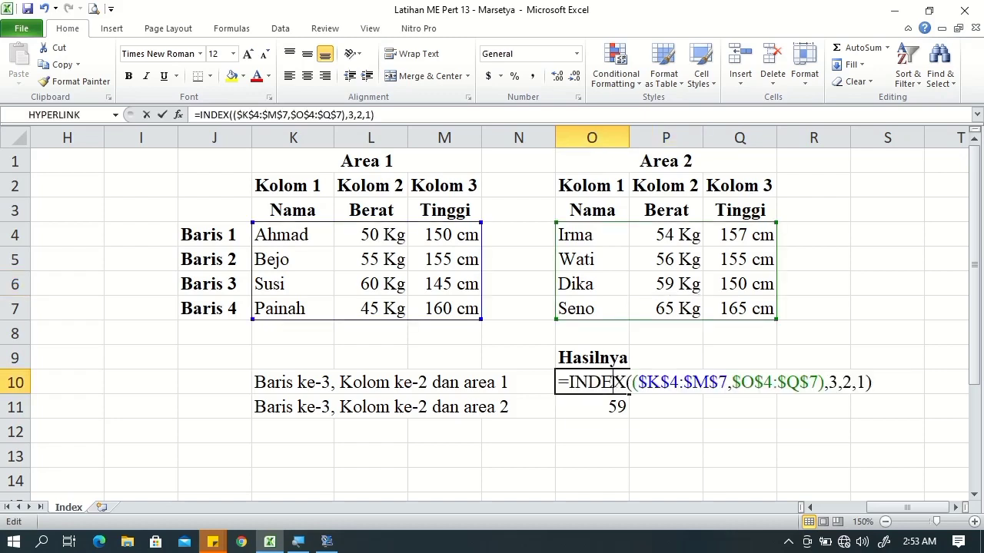
left_click(859, 382)
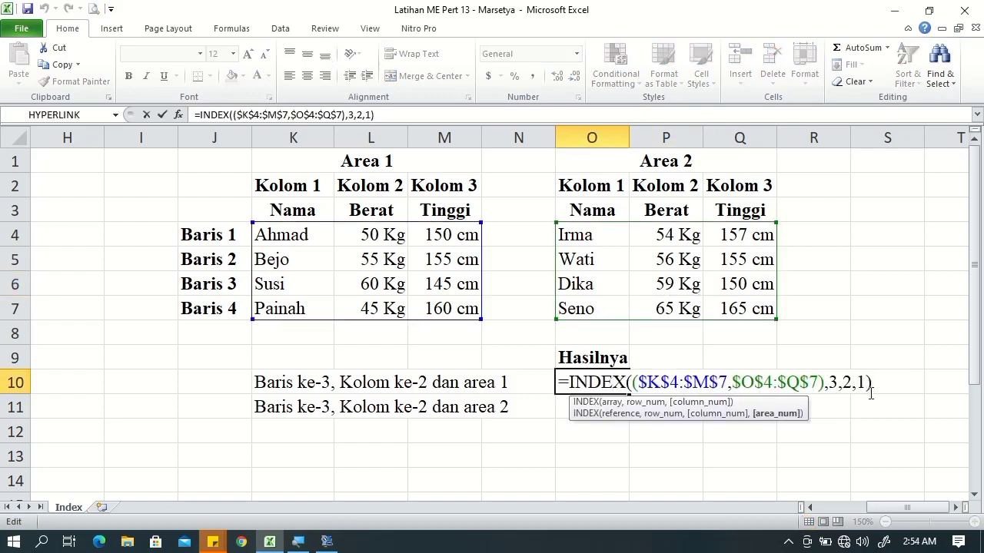
key("BackSpace")
key("BackSpace")
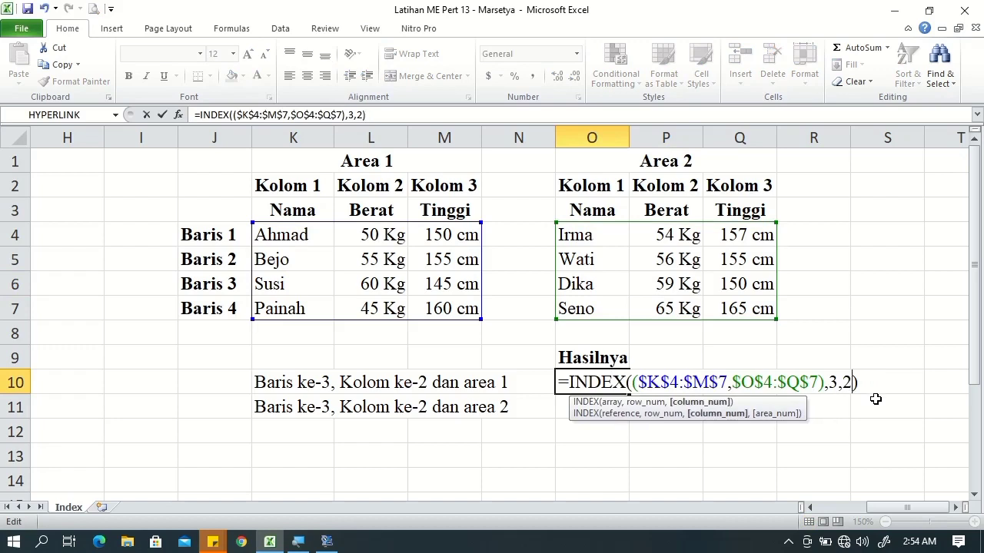
key("Return")
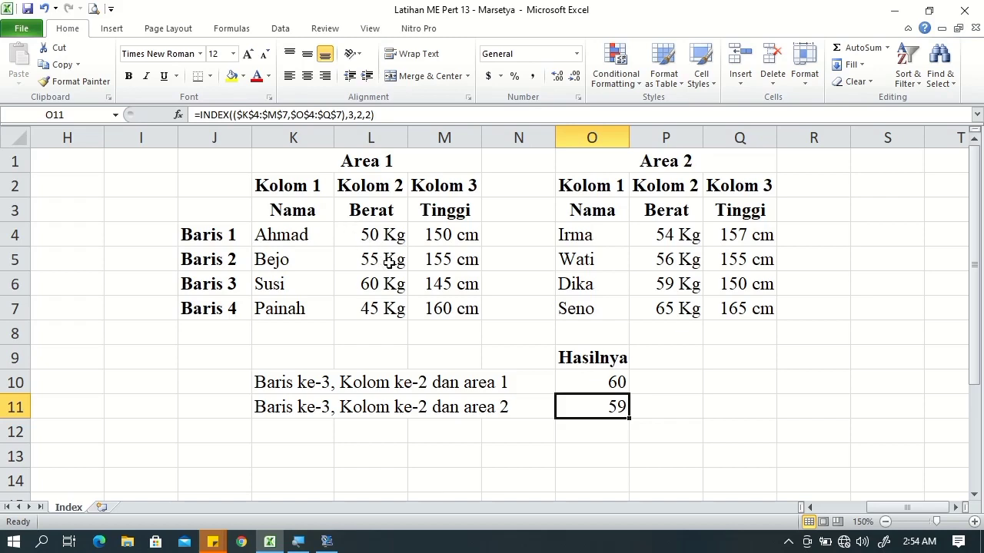
Step: Add the area number 1 back to the end of the O10 INDEX formula
left_click(611, 382)
double_click(611, 382)
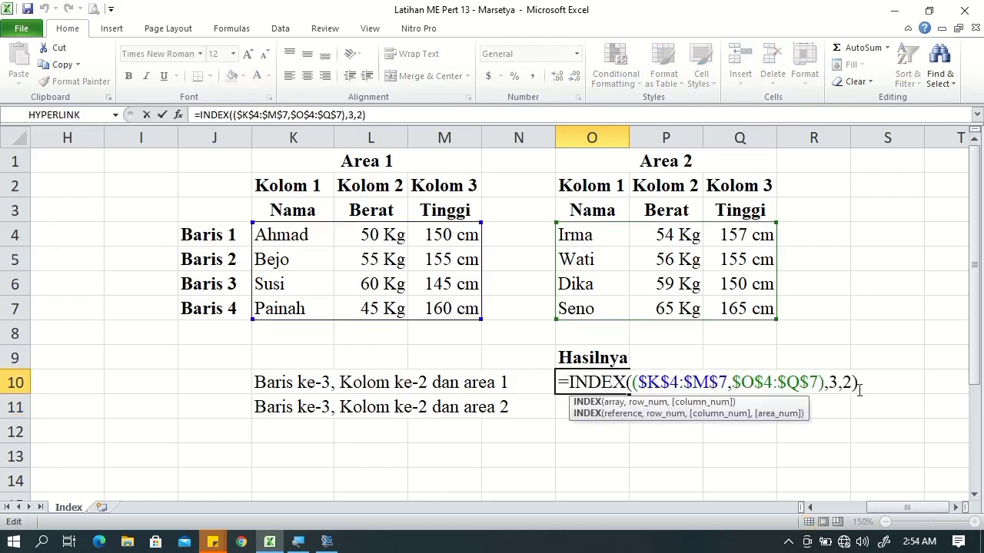
type(",1")
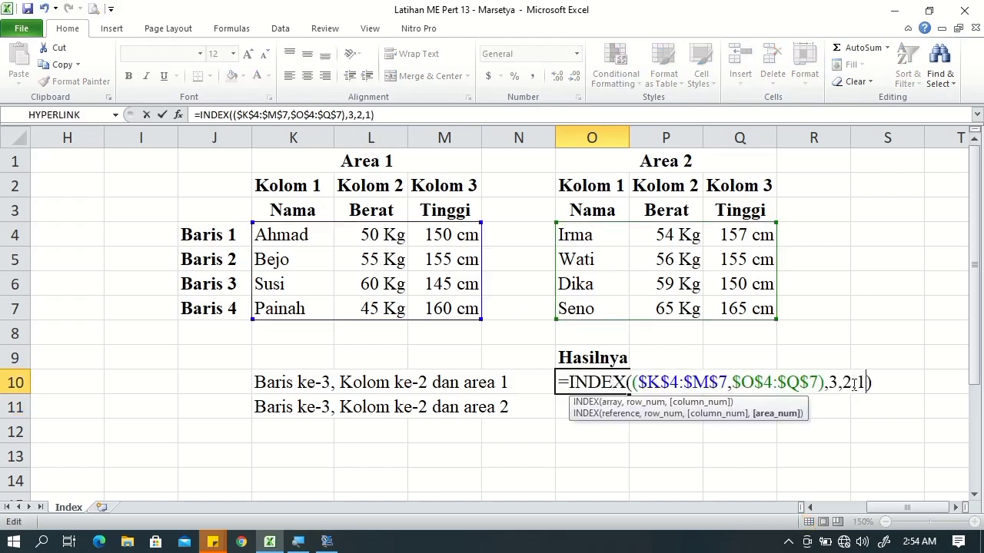
key("Return")
Step: Remove the area number from the O11 INDEX formula, keeping row 3 and column 2
double_click(611, 422)
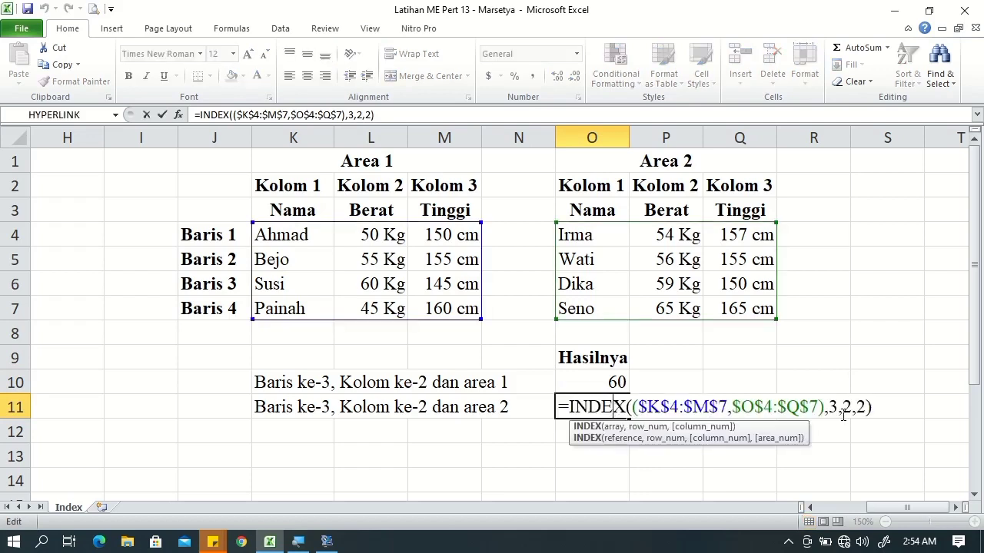
left_click(867, 408)
key("BackSpace")
key("BackSpace")
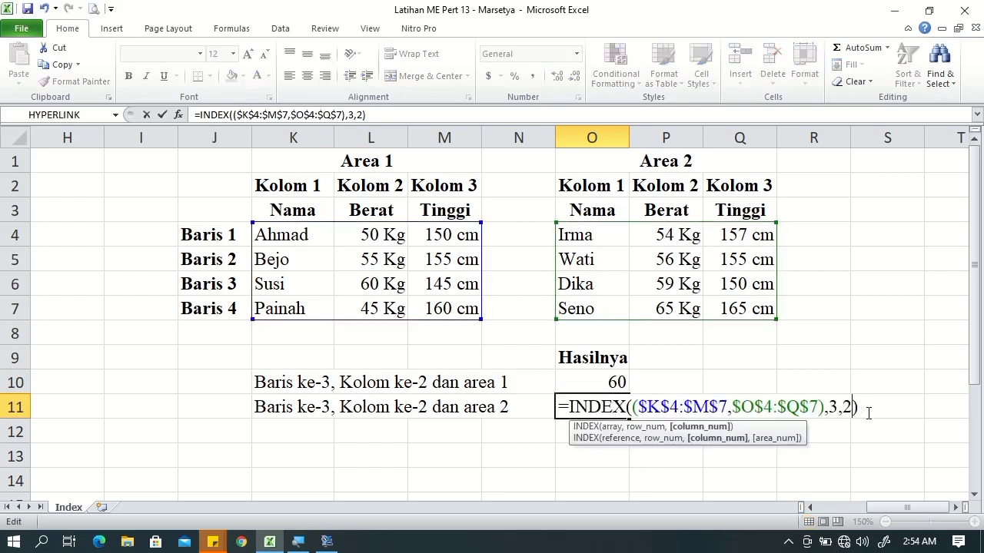
key("Return")
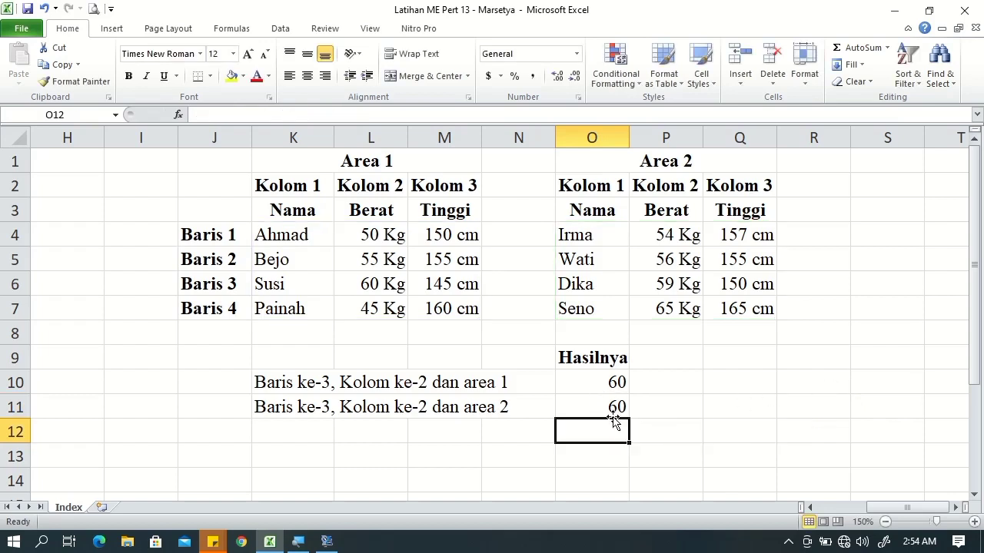
Step: Add 1 as the area number at the end of the O11 INDEX formula
left_click(581, 407)
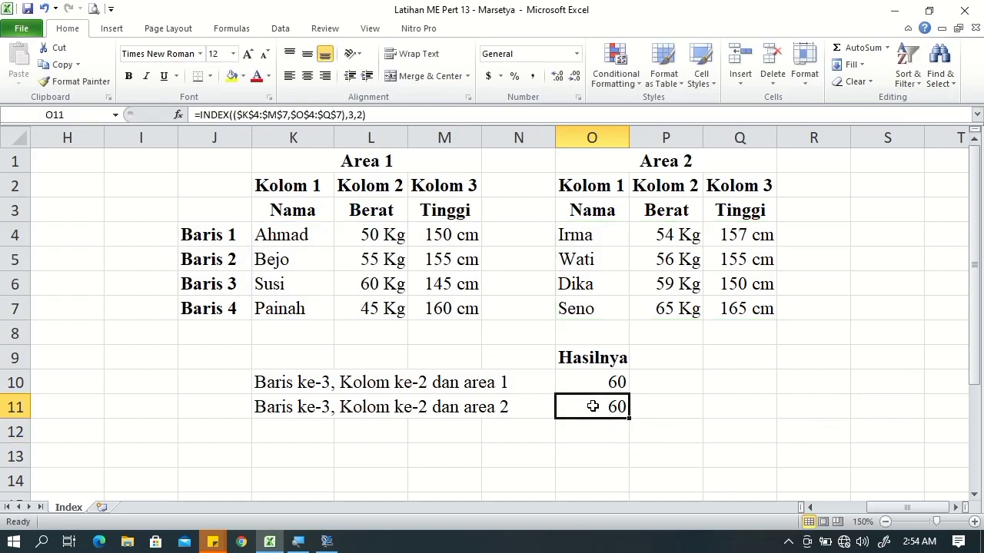
double_click(582, 406)
left_click(853, 406)
type(",1")
key("Return")
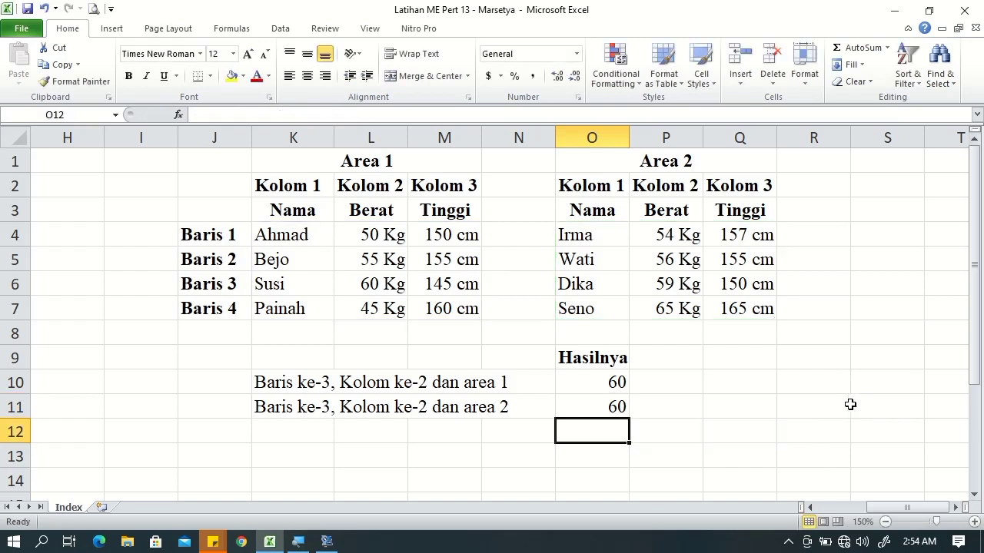
Step: Set the area number in the O11 INDEX formula to 2, keeping row 3 and column 2
double_click(615, 408)
left_click(862, 407)
key("BackSpace")
type("2,2)")
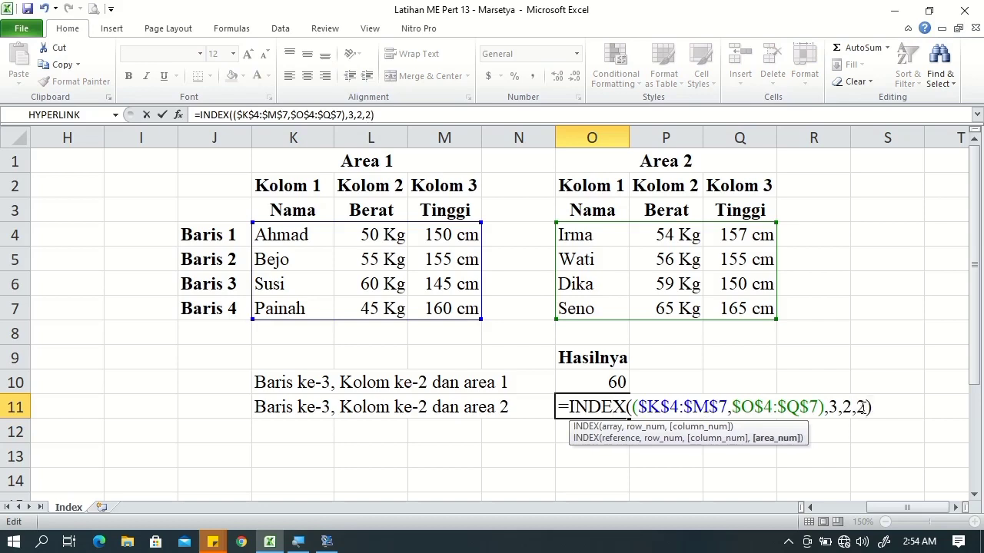
key("Return")
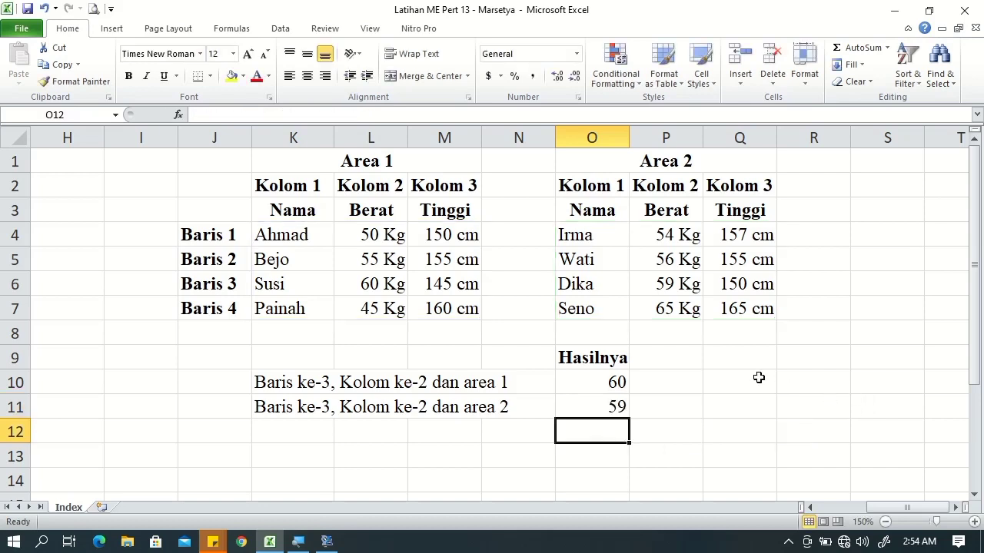
left_click(622, 407)
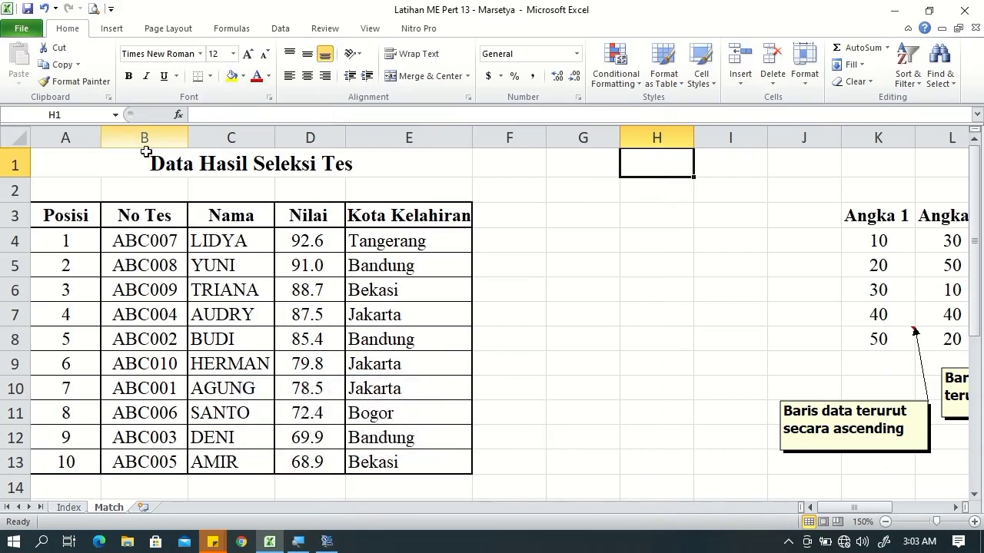
left_click_drag(846, 509, 835, 499)
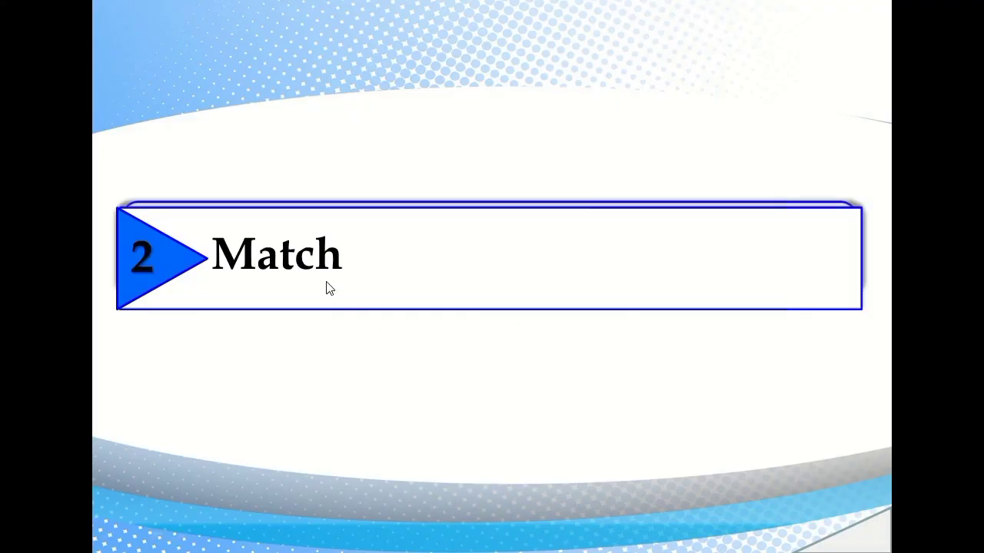
left_click(329, 287)
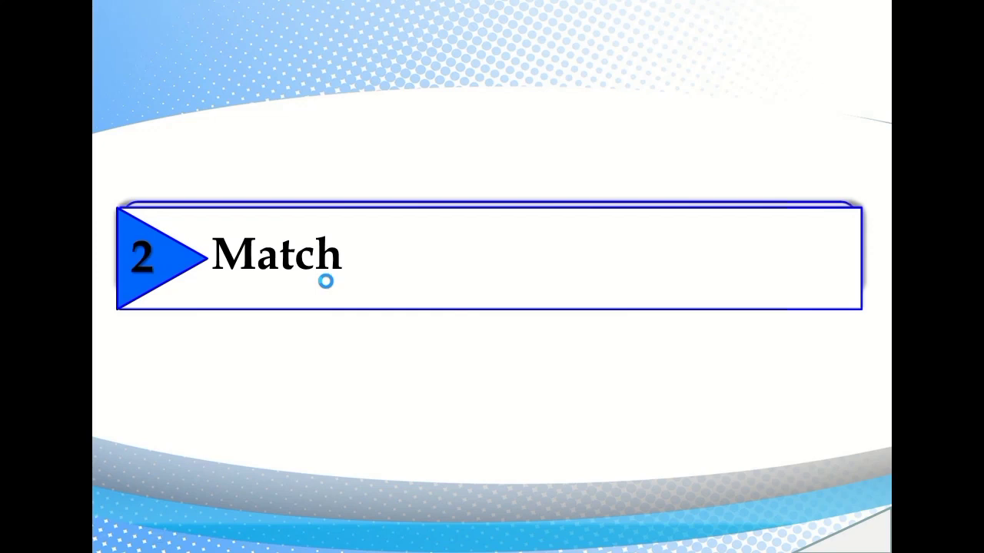
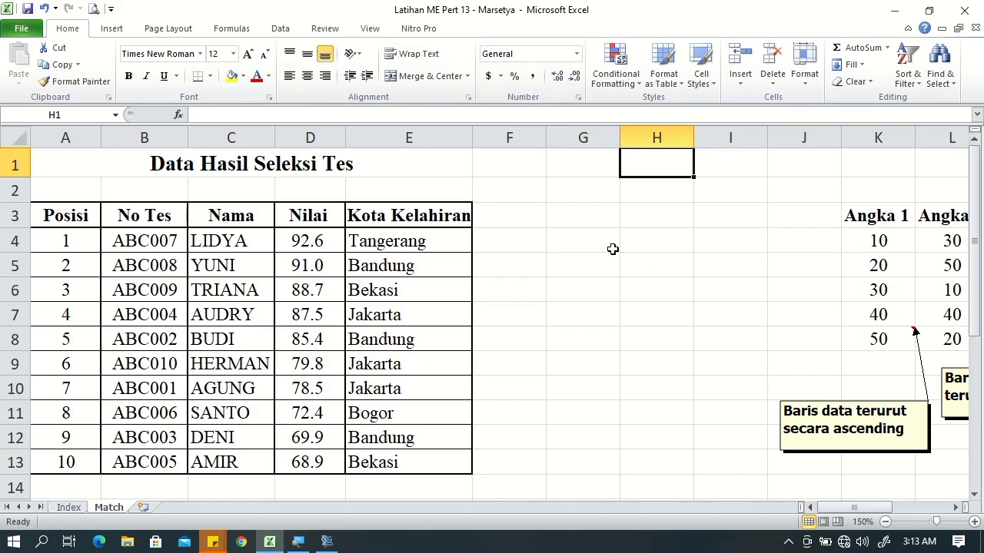
Step: Examine the Data Hasil Seleksi Tes table and the NAMA and PERINGKAT list below it on the Match sheet
left_click(163, 142)
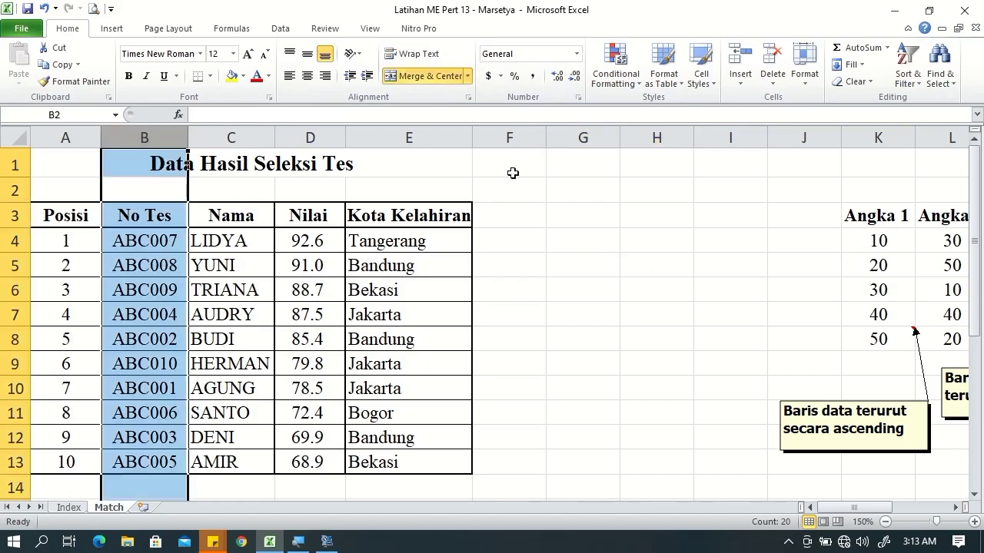
left_click_drag(866, 508, 809, 503)
left_click_drag(975, 323, 978, 465)
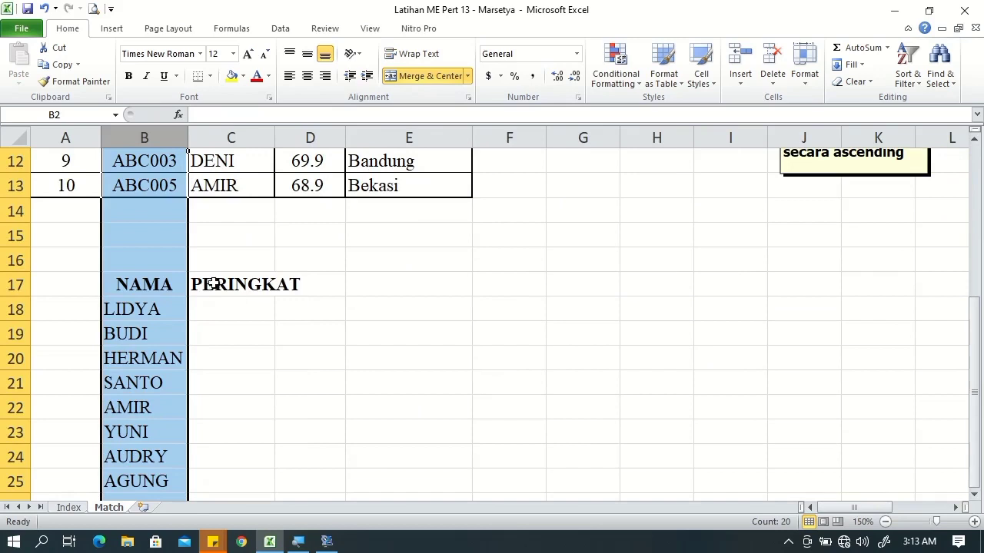
left_click(152, 309)
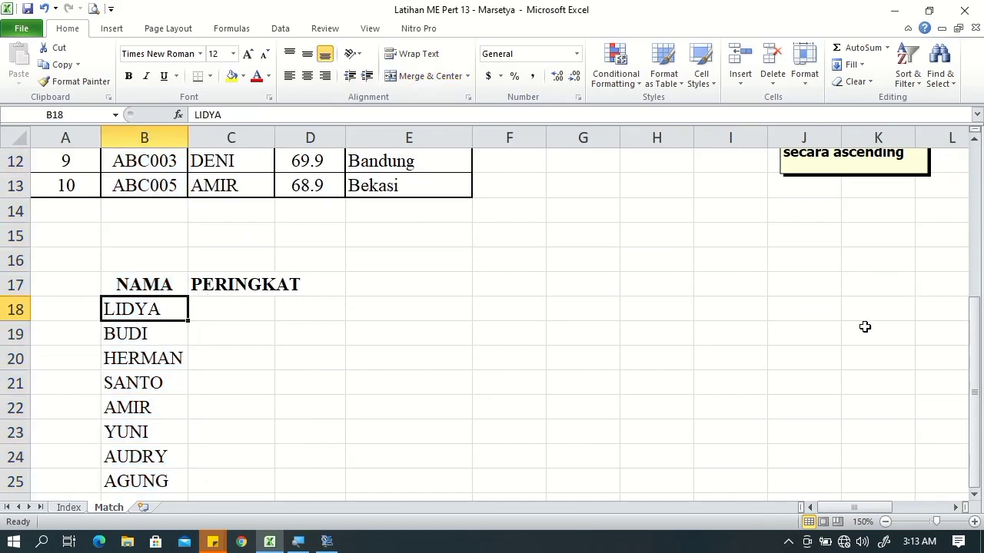
left_click_drag(975, 357, 976, 219)
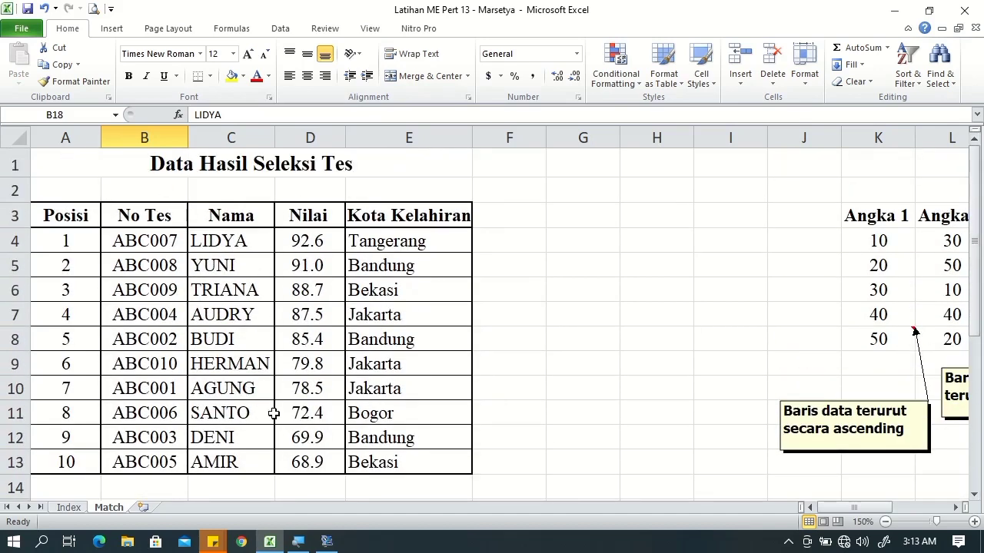
Step: Review the Angka 1, Angka 2 and Angka 3 columns with their sort-order comments, alongside the Pencarian and Match Type table
left_click_drag(878, 505, 931, 505)
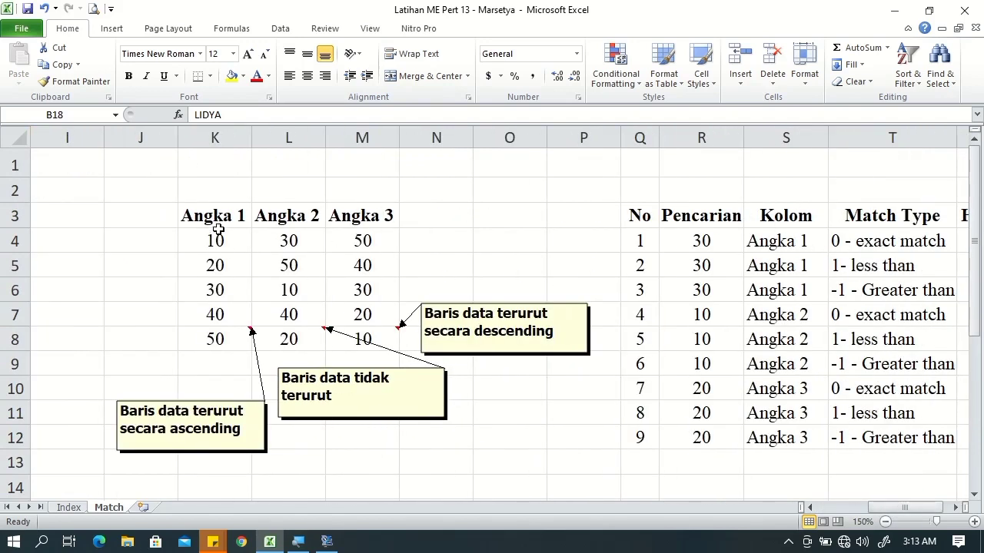
left_click(222, 139)
left_click(272, 138)
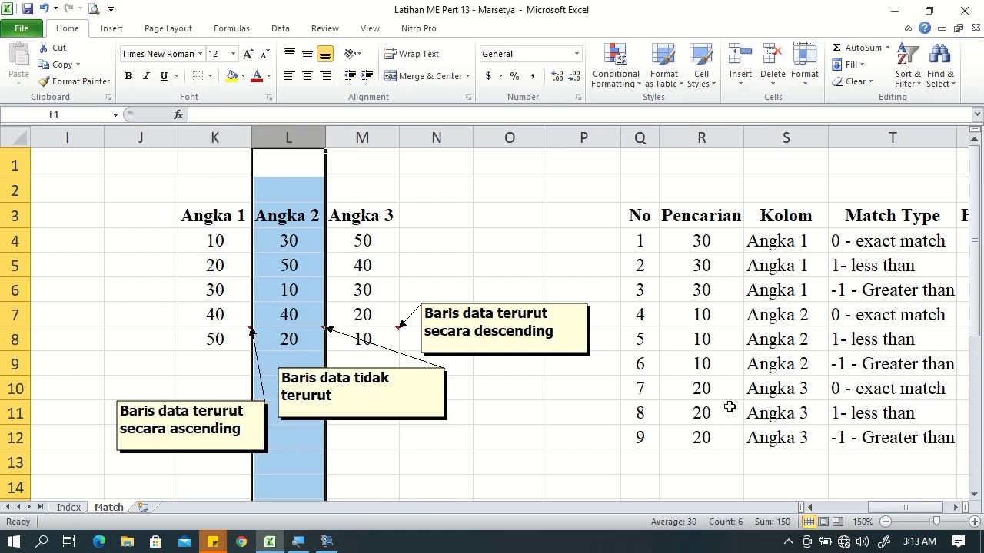
left_click(955, 507)
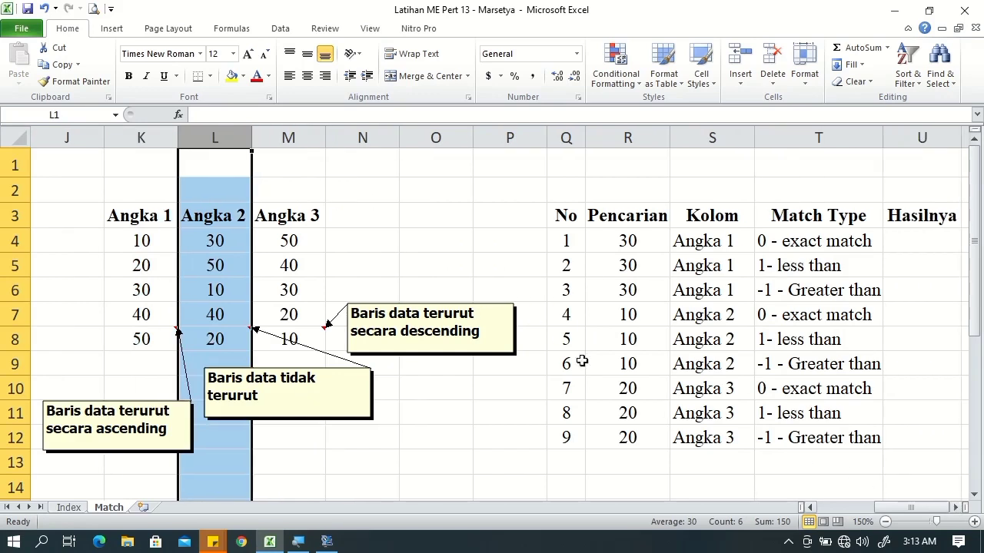
left_click(285, 141)
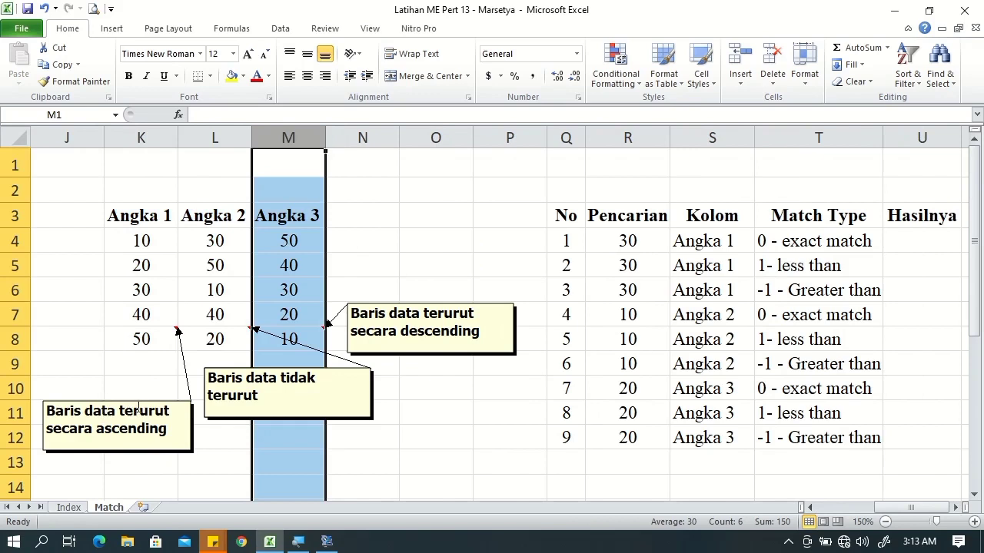
left_click(143, 332)
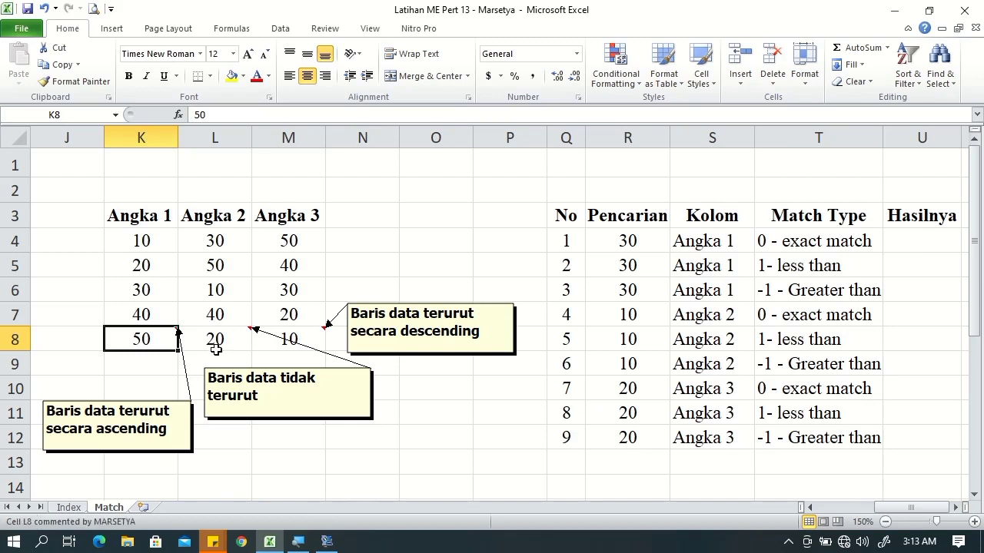
left_click(294, 313)
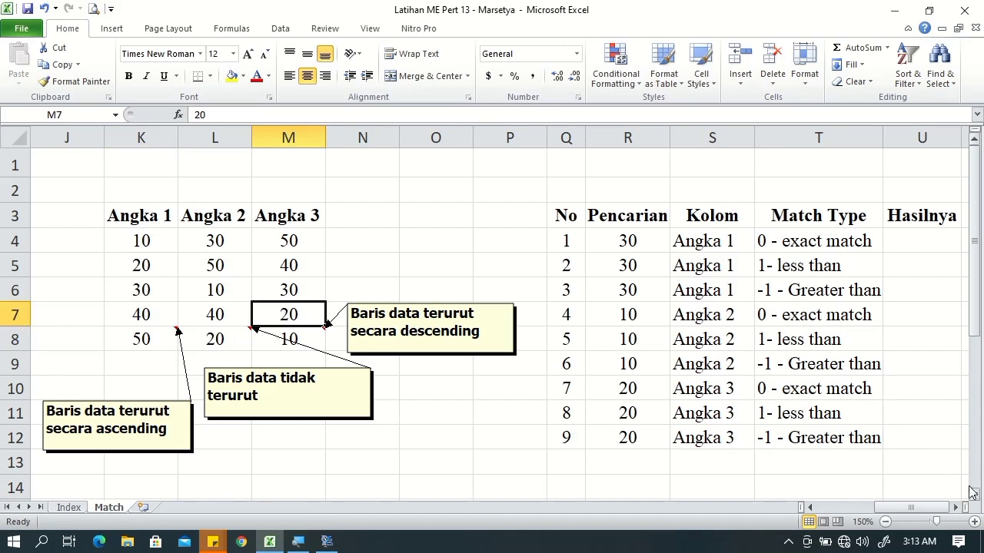
Step: Start a MATCH formula in U4 with R4 as the lookup value and the absolute range $K$4:$K$8 as the lookup array
left_click(956, 508)
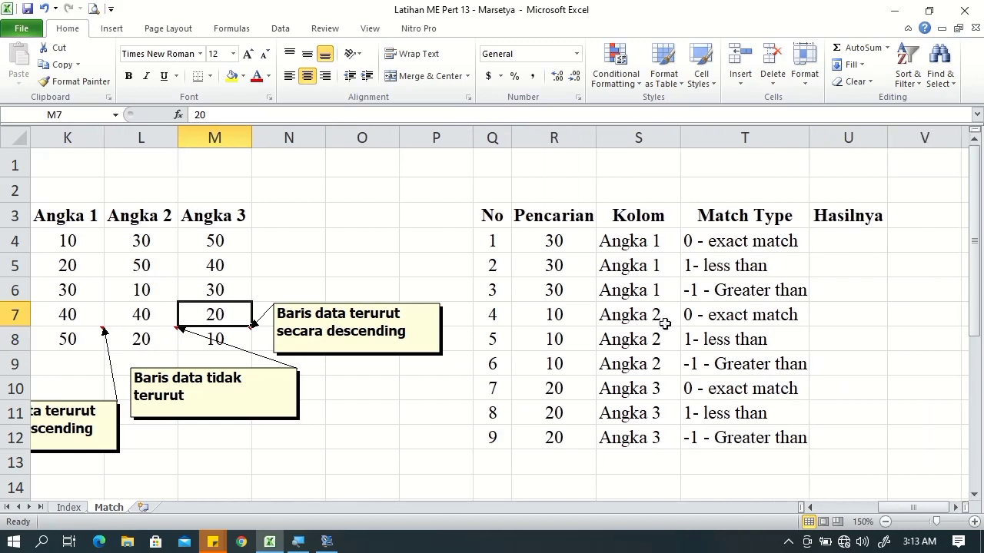
left_click(846, 243)
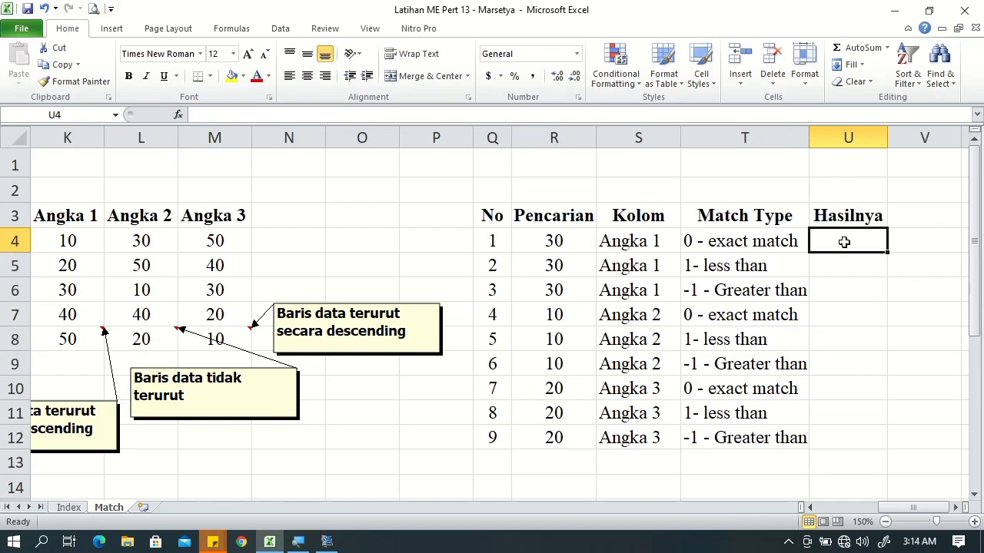
type("=MA")
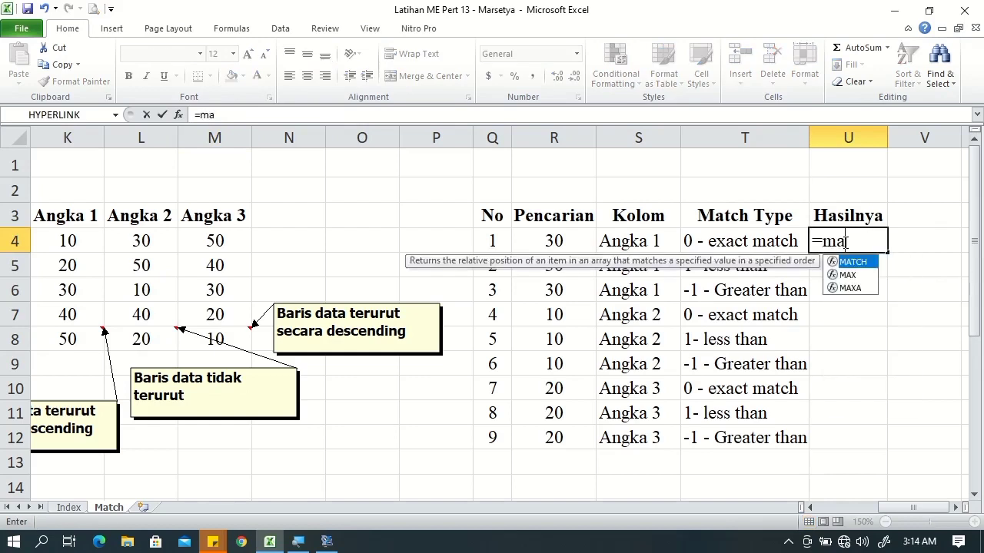
key("Tab")
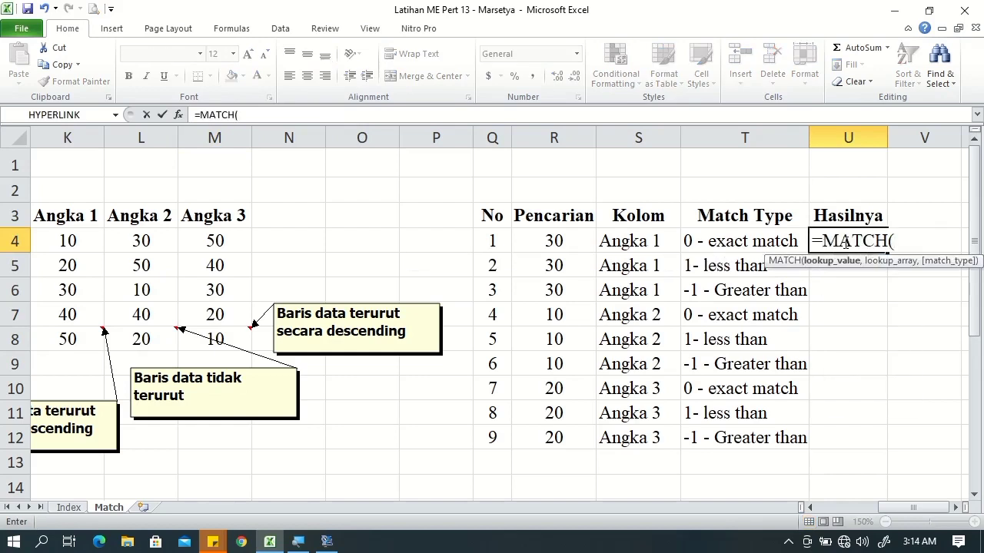
left_click(561, 239)
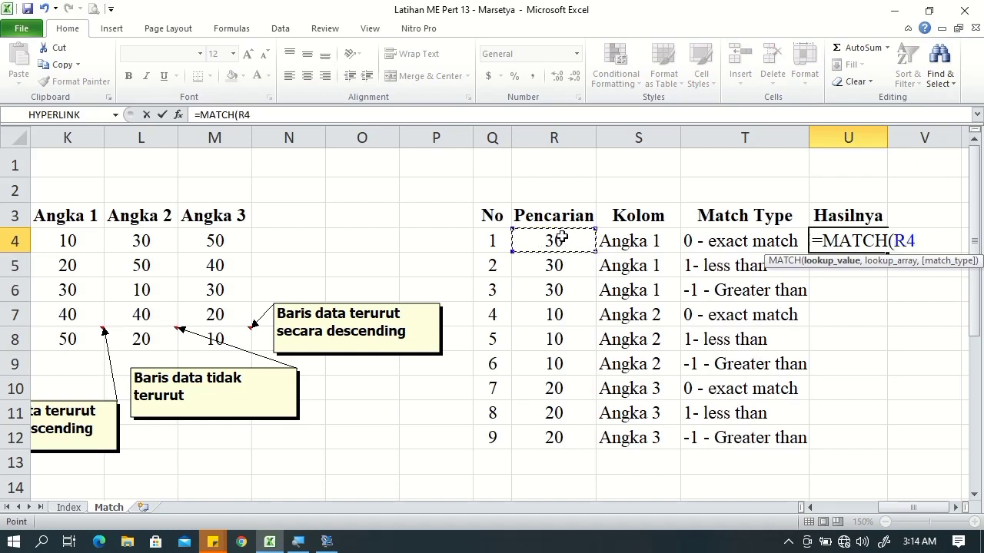
type(",")
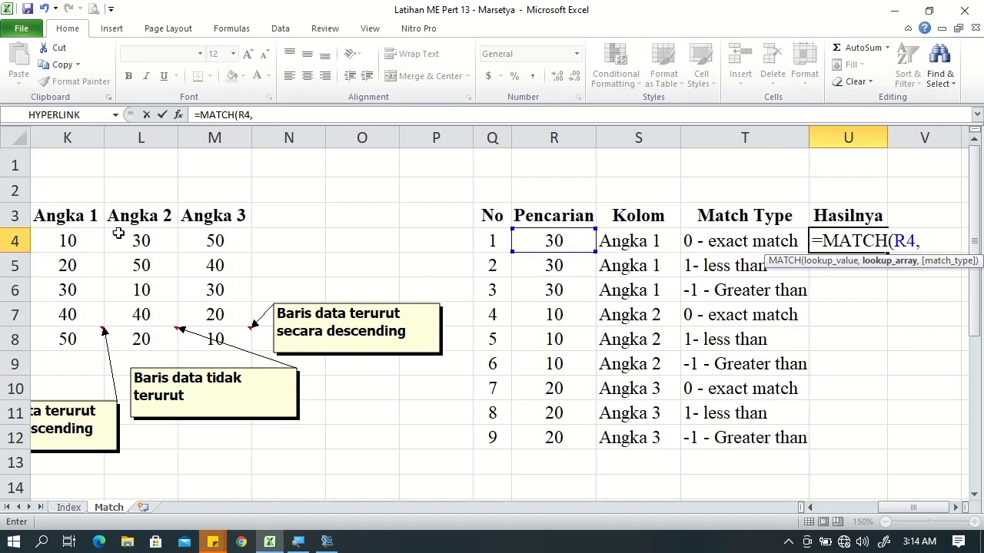
left_click_drag(66, 239, 67, 337)
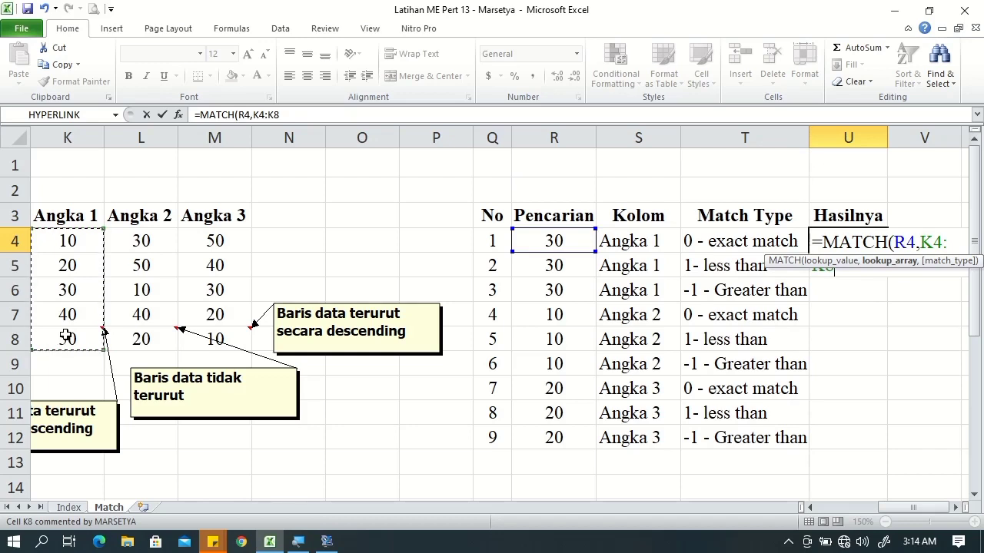
key("F4")
type(",")
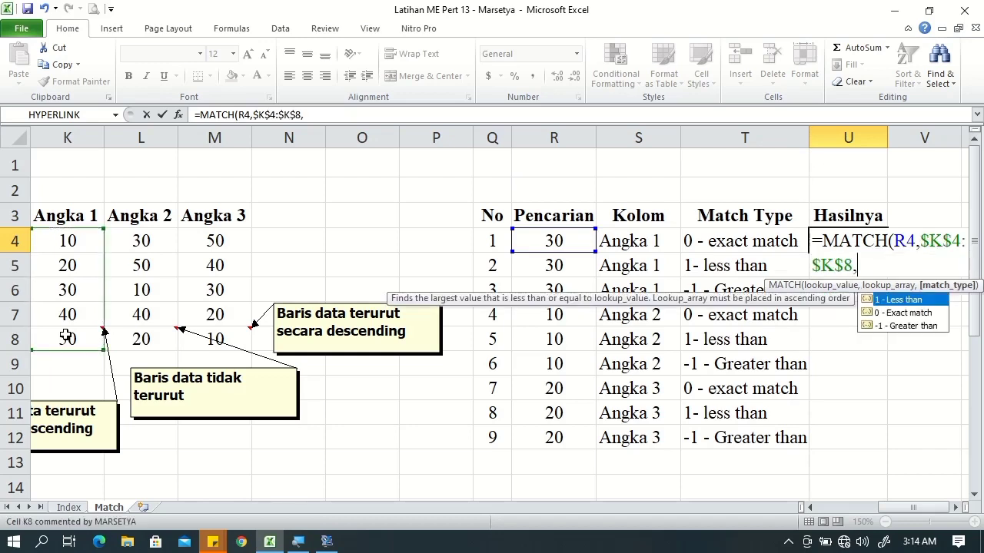
Step: Complete the U4 MATCH formula with match type 0 for an exact match
scroll(66, 338, "down", 1)
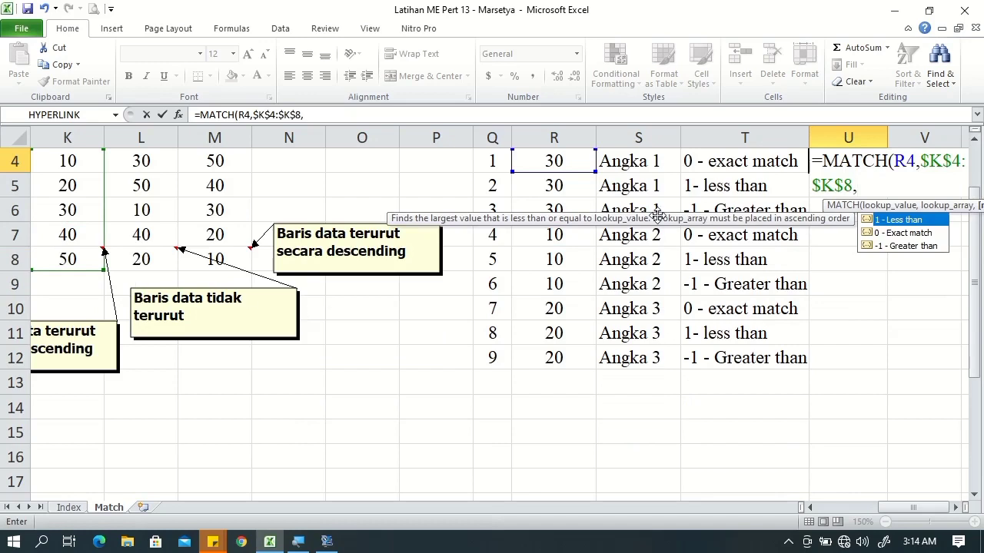
left_click(973, 137)
left_click(974, 137)
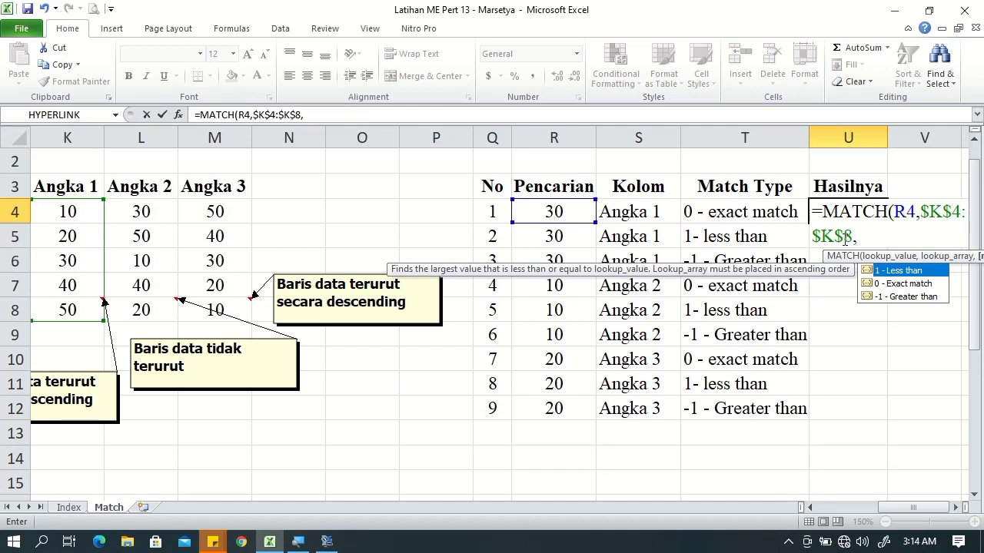
type("0")
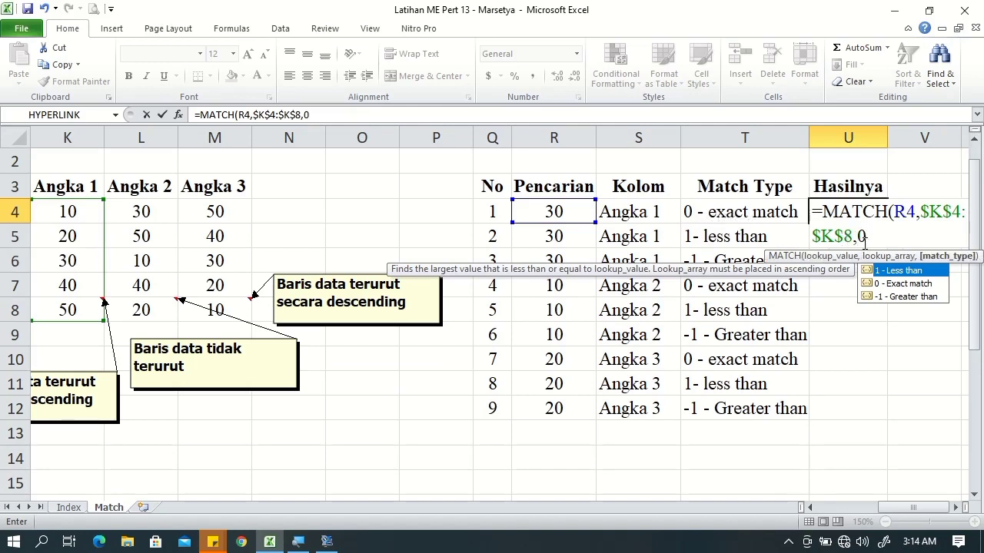
key("Return")
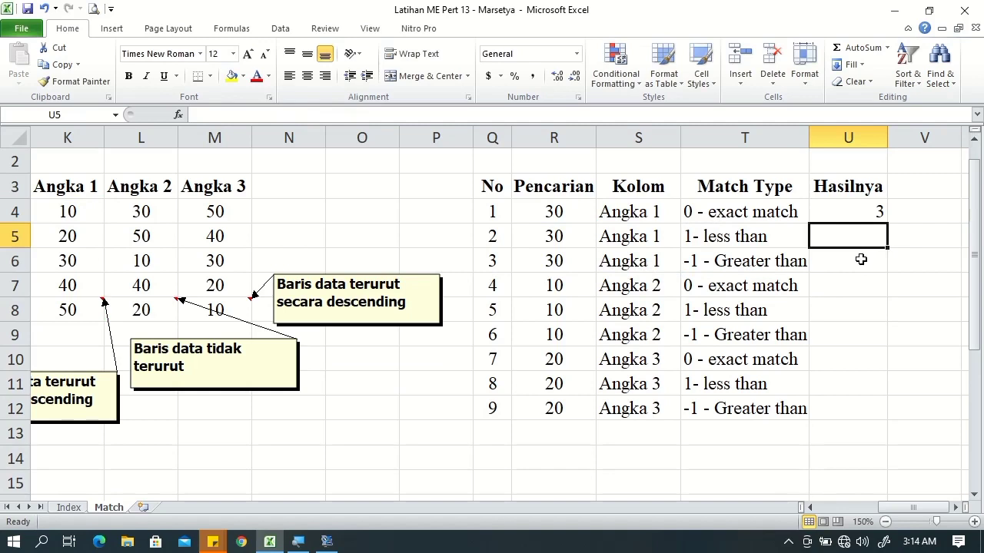
Step: Fill the U4 MATCH formula down through U6 for the remaining Angka 1 rows
left_click(861, 260)
left_click(860, 277)
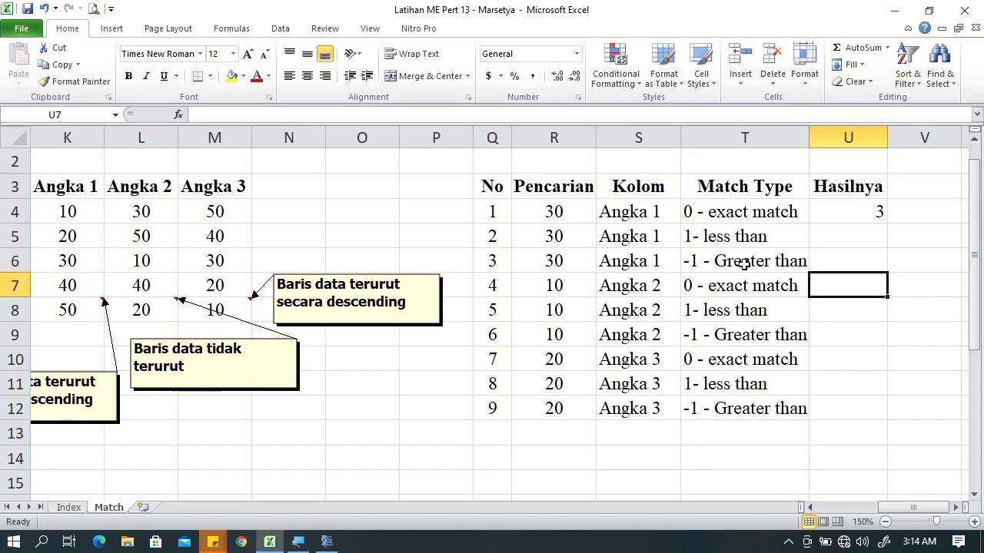
left_click(876, 208)
left_click_drag(888, 222, 889, 271)
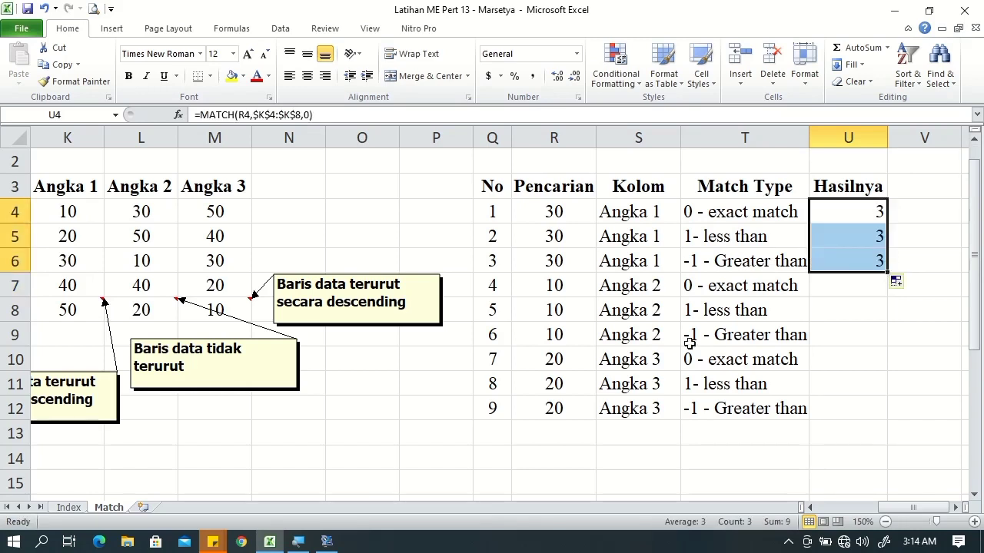
Step: Change the match type in the U5 MATCH formula to 1 for the less-than row
double_click(831, 236)
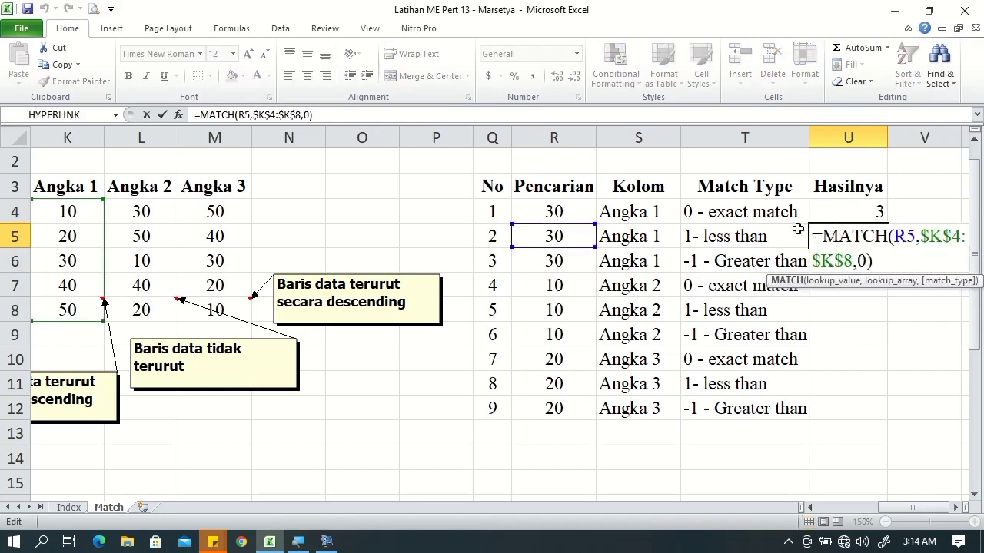
double_click(862, 261)
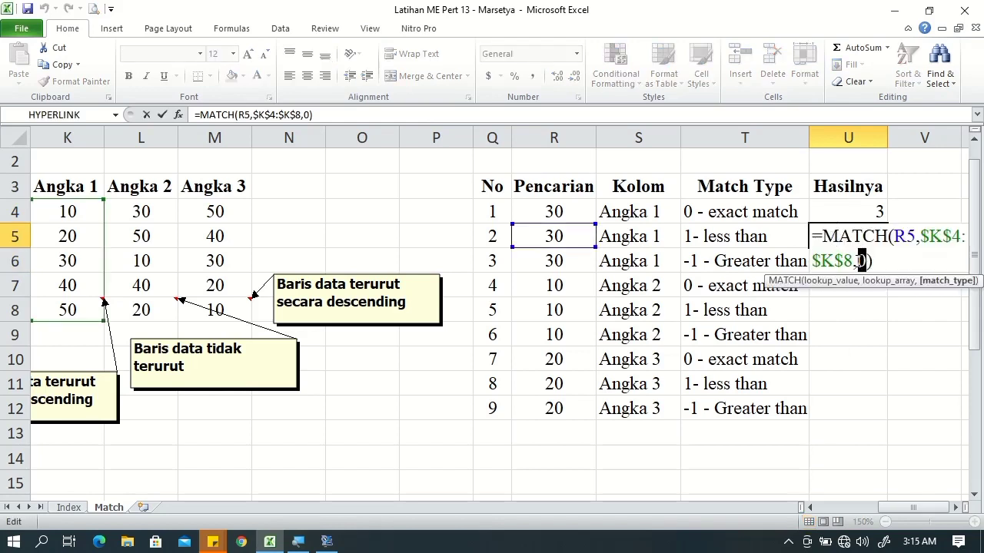
type("1")
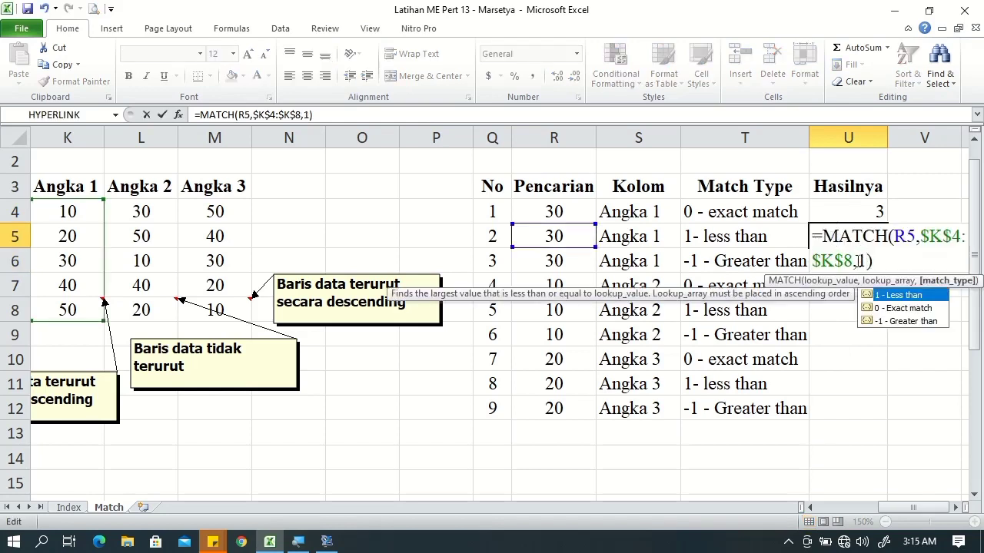
key("Return")
Step: Change the match type in the U6 MATCH formula to -1 for the greater-than row
double_click(856, 261)
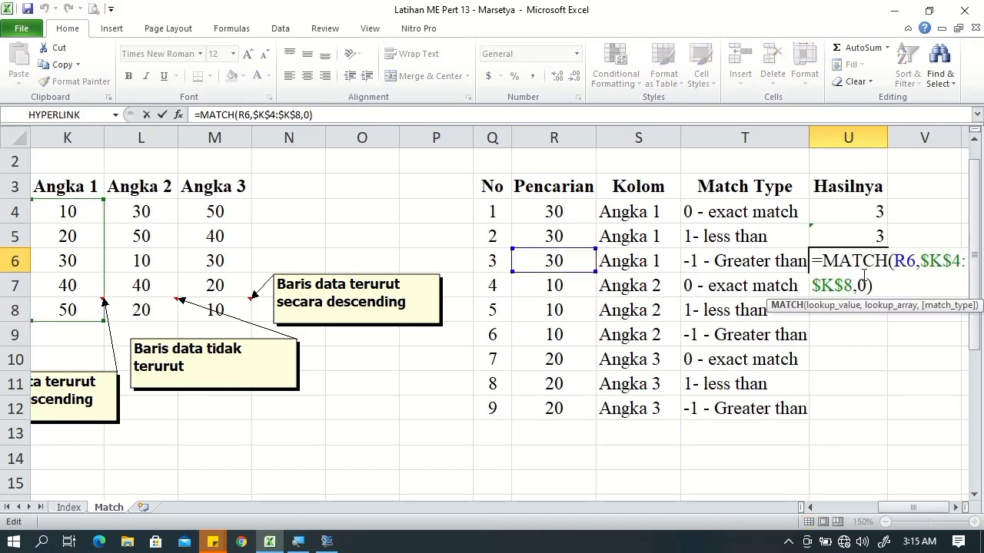
double_click(864, 285)
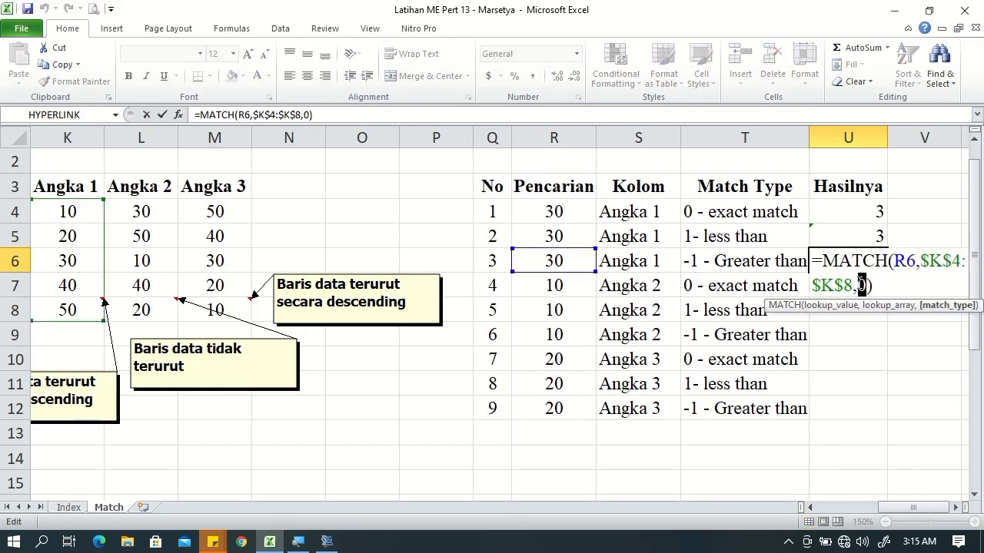
type("-1")
key("Return")
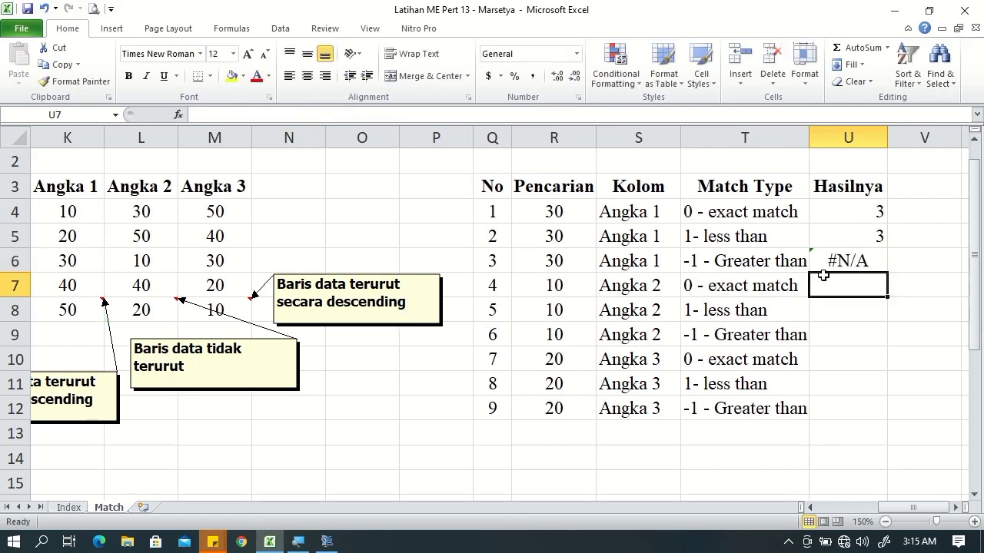
left_click(839, 256)
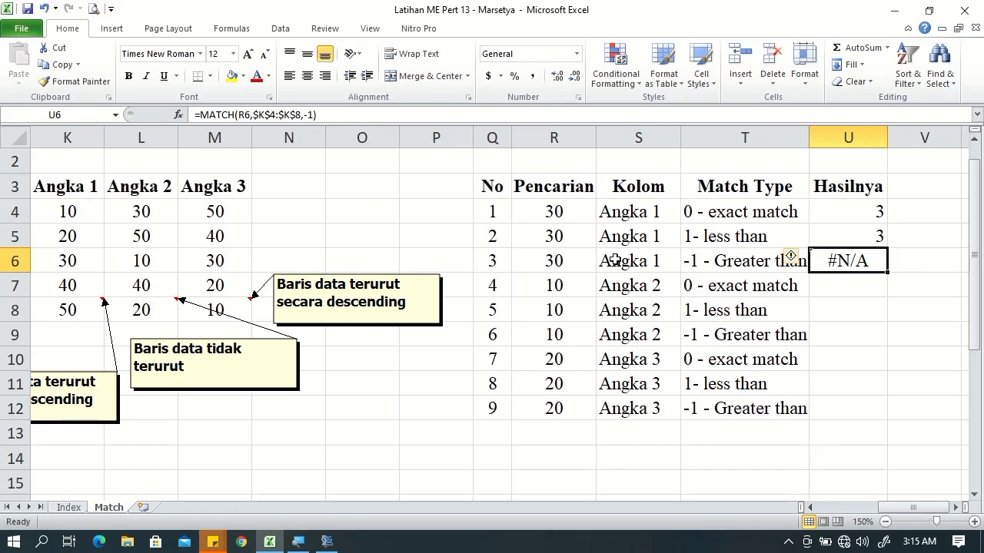
Step: Start a MATCH formula in U7 with R7 as the lookup value
scroll(614, 260, "down", 1)
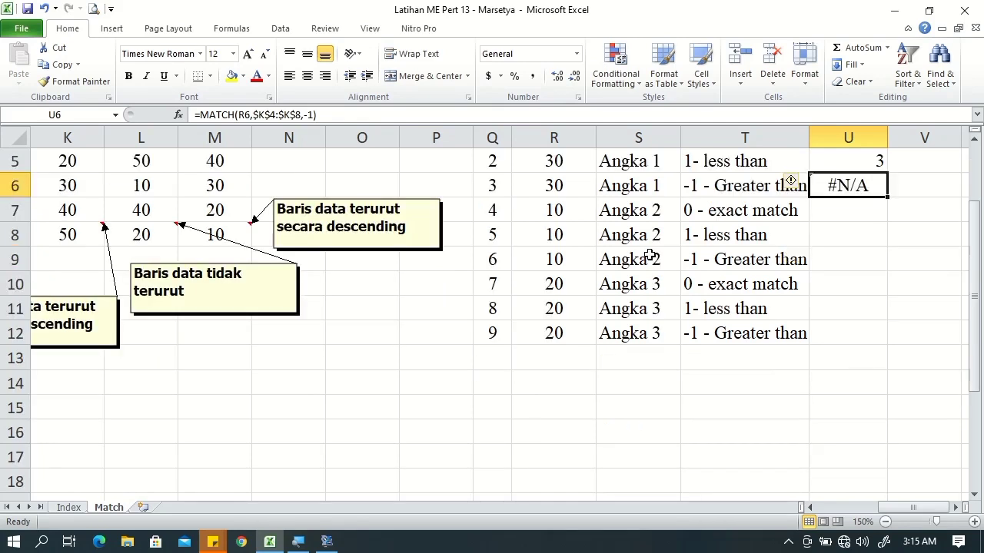
left_click(838, 213)
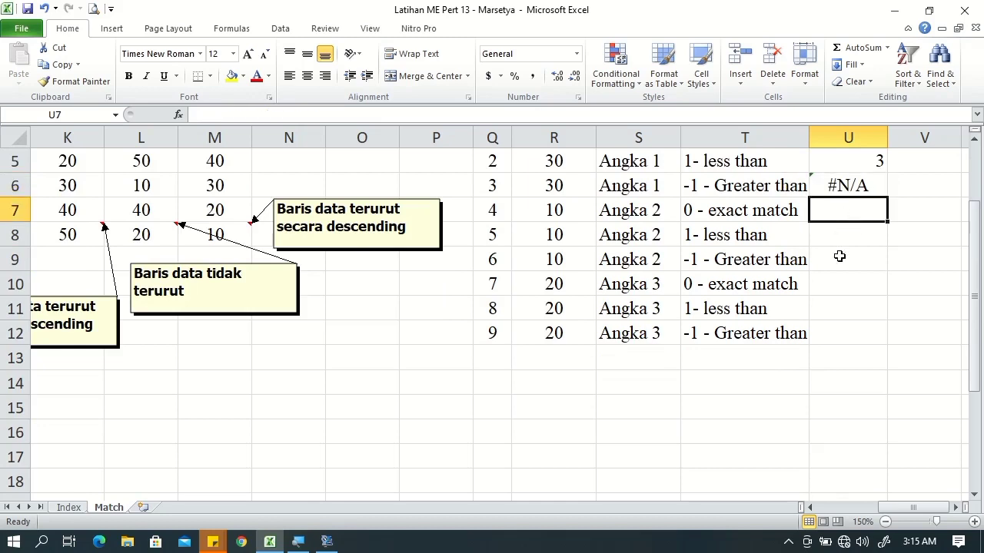
left_click(975, 144)
left_click(974, 145)
left_click(975, 144)
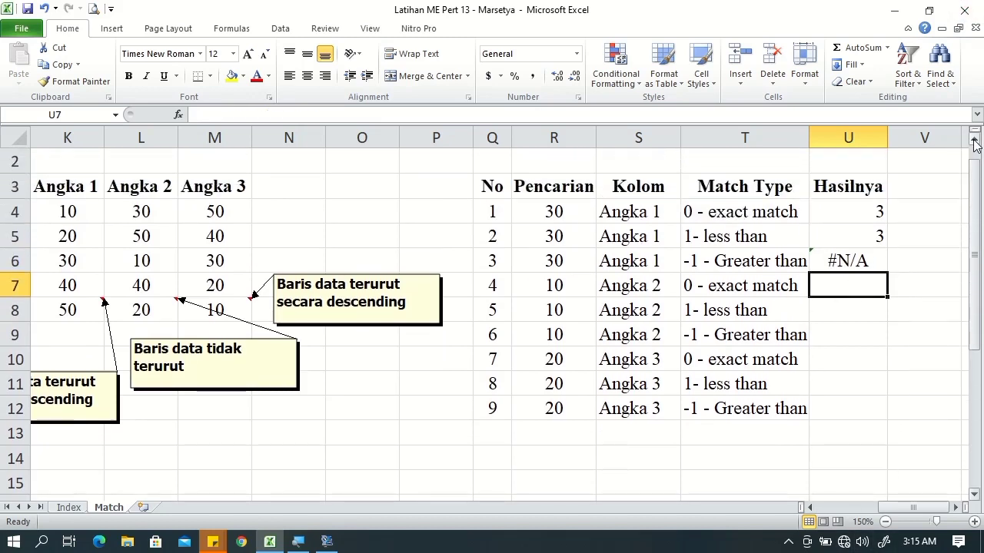
type("=ma")
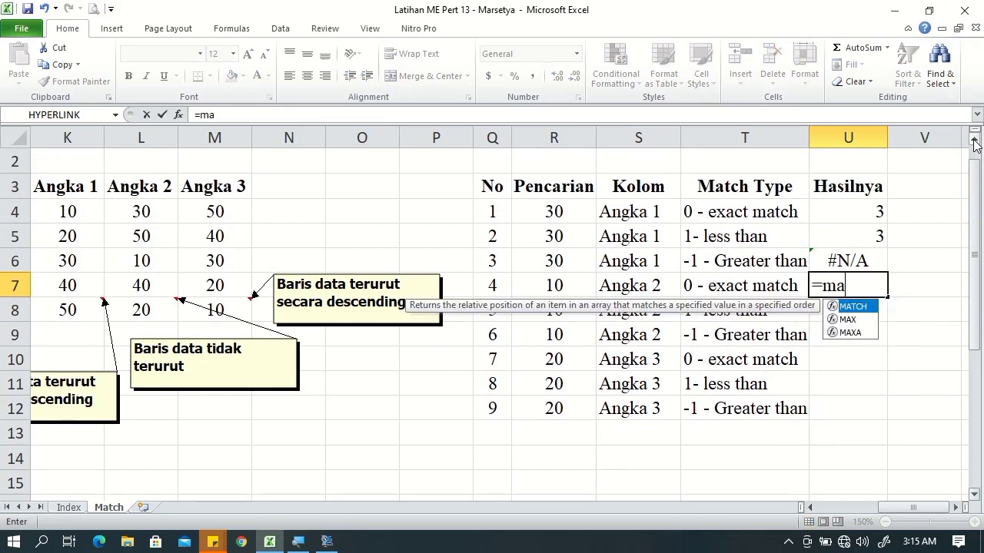
key("Tab")
scroll(975, 145, "down", 1)
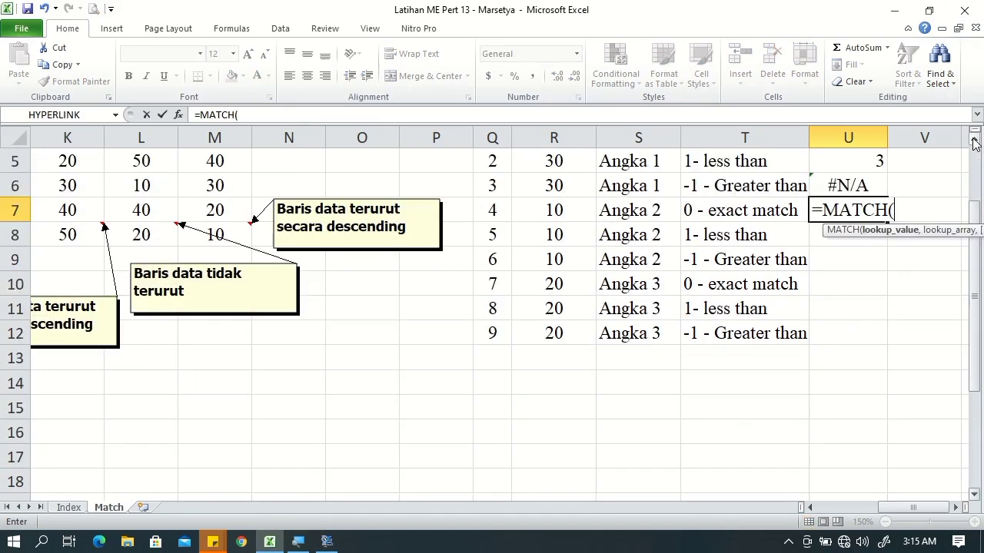
left_click(576, 212)
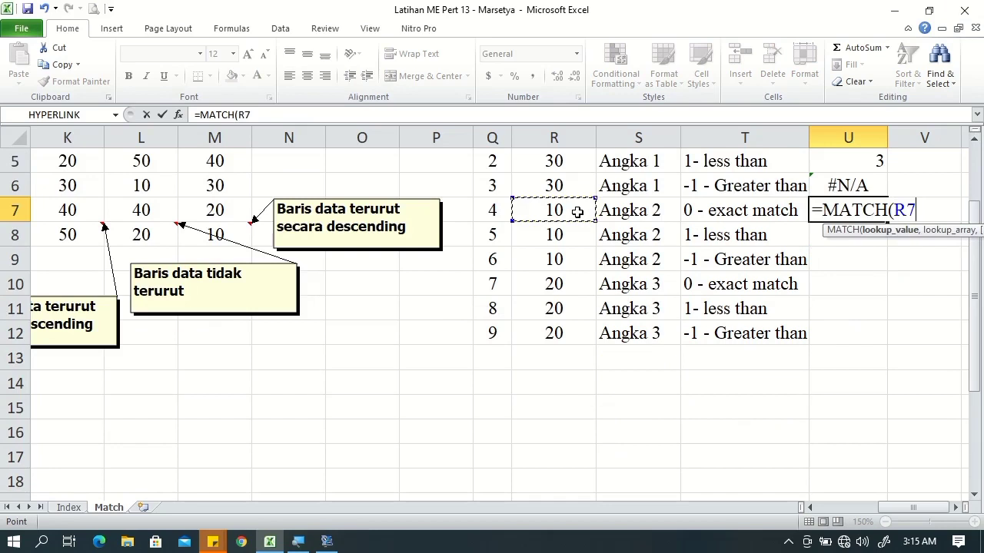
left_click_drag(978, 245, 973, 181)
type(",")
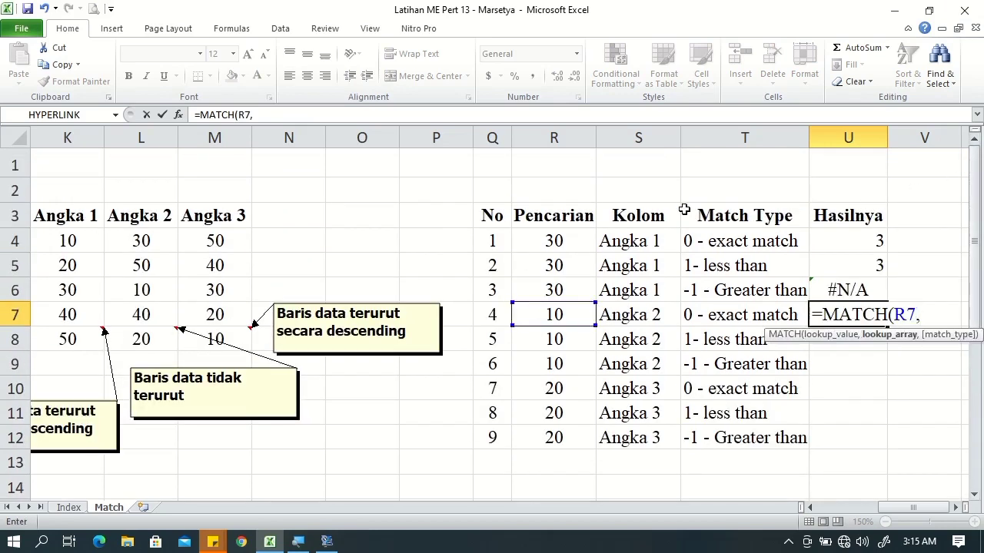
Step: Complete the U7 formula with the absolute lookup array $L$4:$L$8 and match type 0, and fill it down through U9
left_click_drag(160, 240, 158, 333)
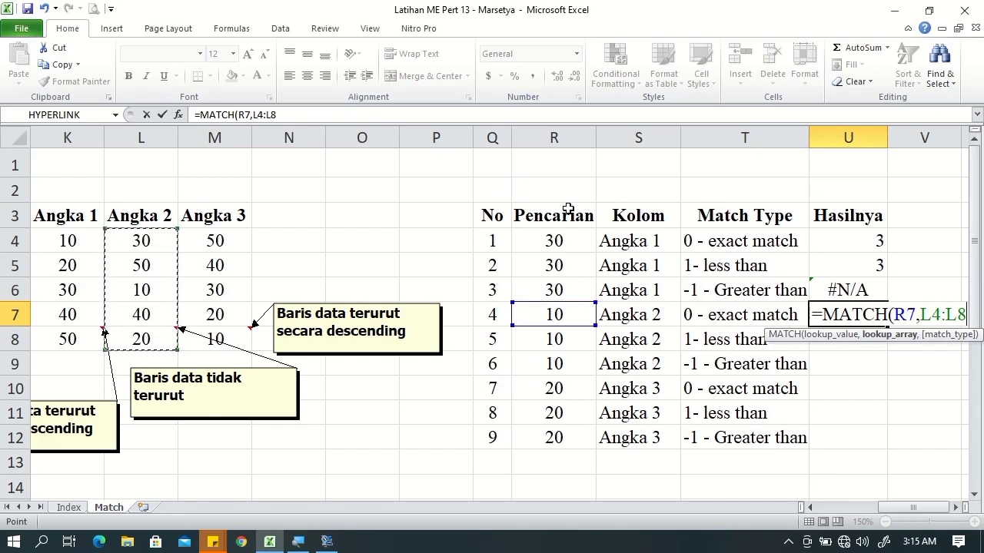
key("F4")
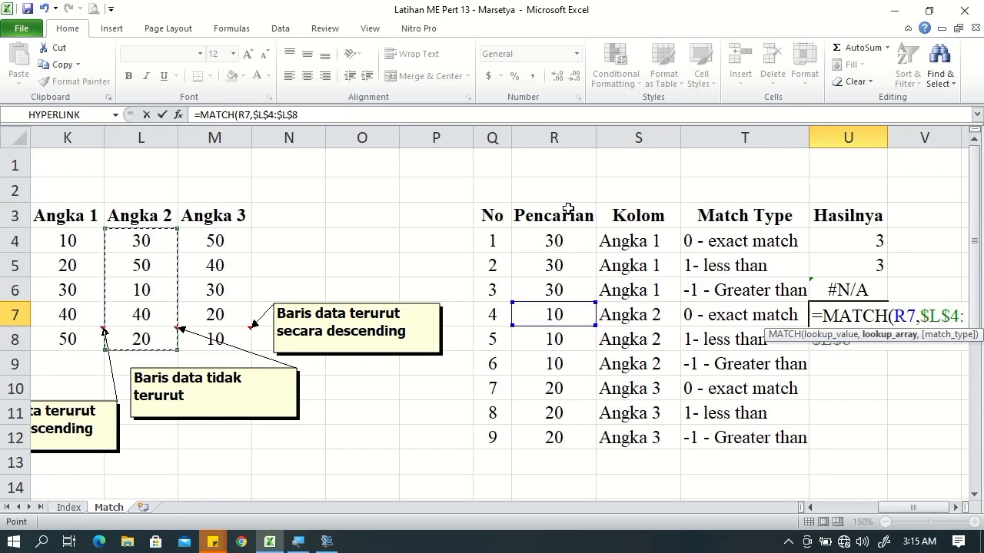
type(",0")
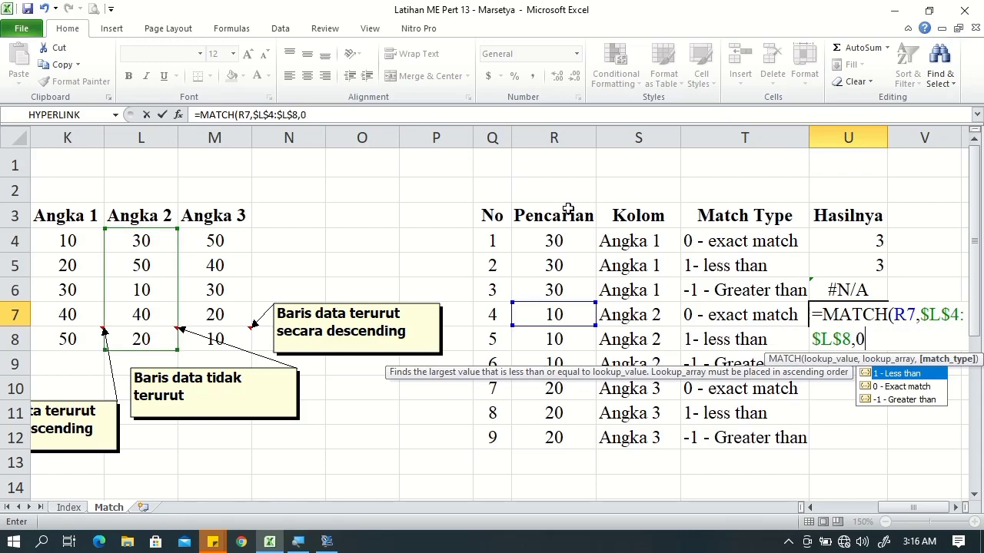
key("Return")
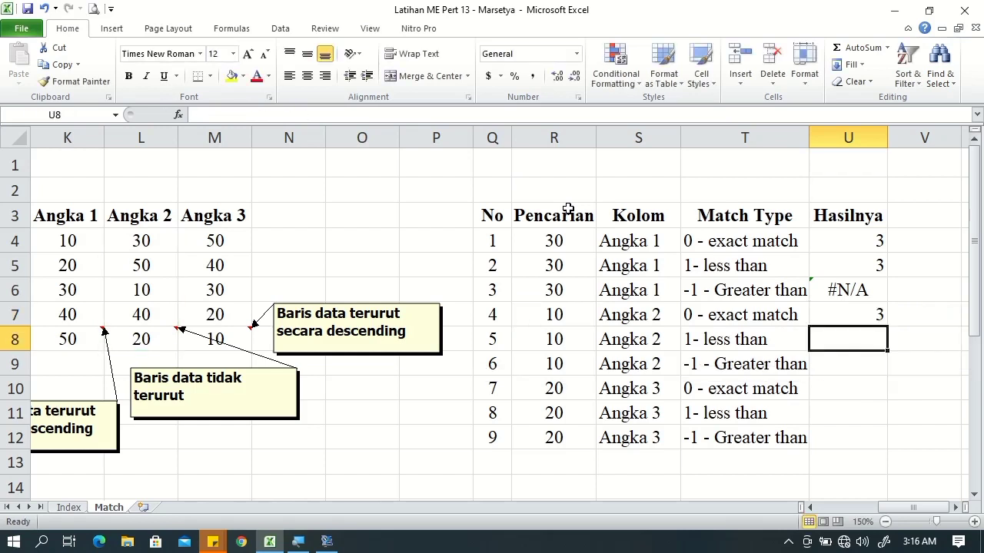
left_click(849, 316)
left_click_drag(887, 324, 891, 374)
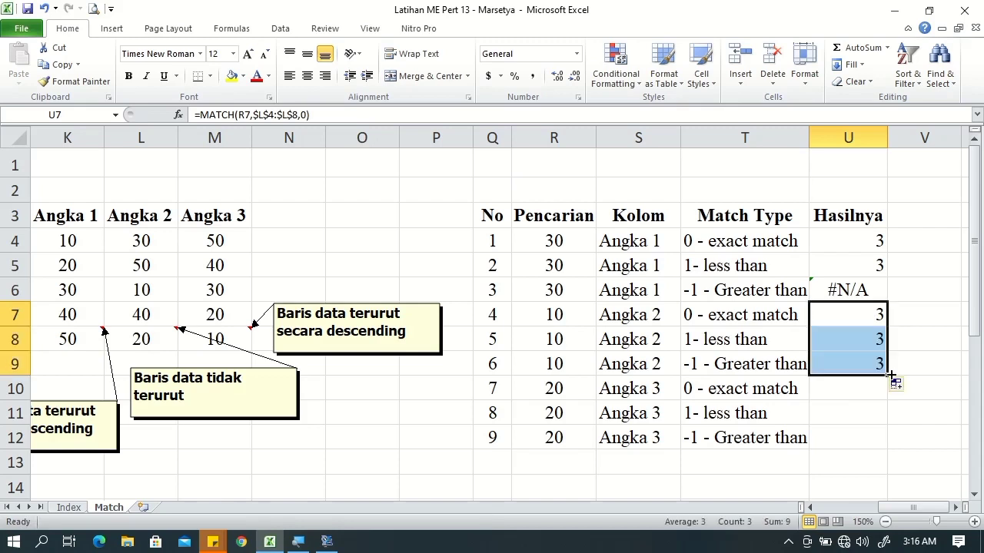
Step: Change the match type in the U8 MATCH formula to 1 for the less-than row
double_click(870, 339)
double_click(865, 362)
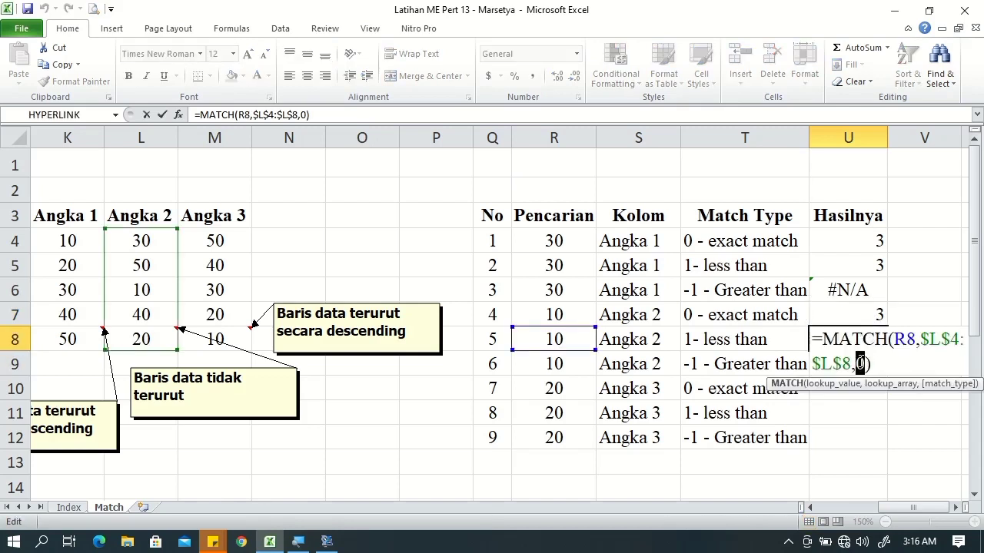
type("1")
key("Return")
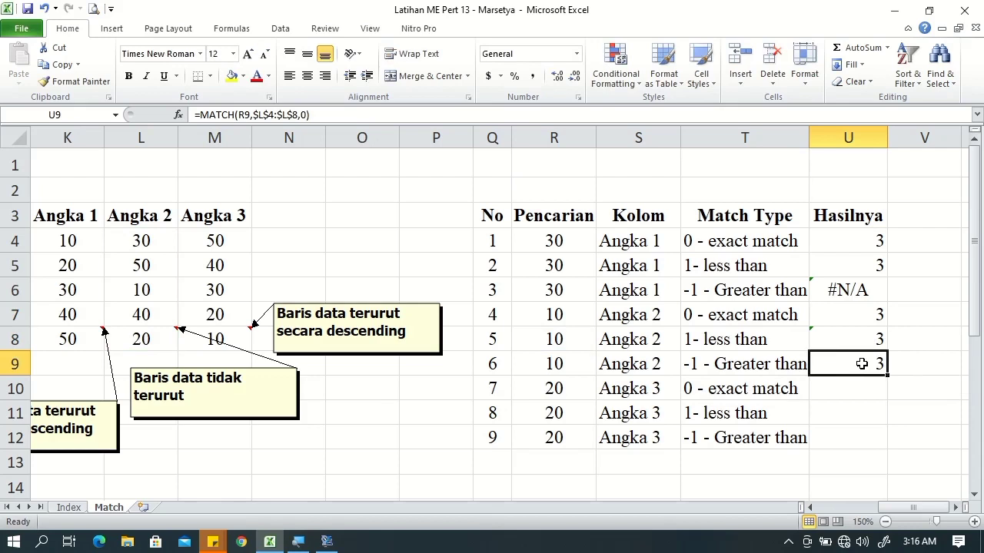
Step: Change the match type in the U9 MATCH formula to -1 for the greater-than row
double_click(878, 366)
double_click(864, 388)
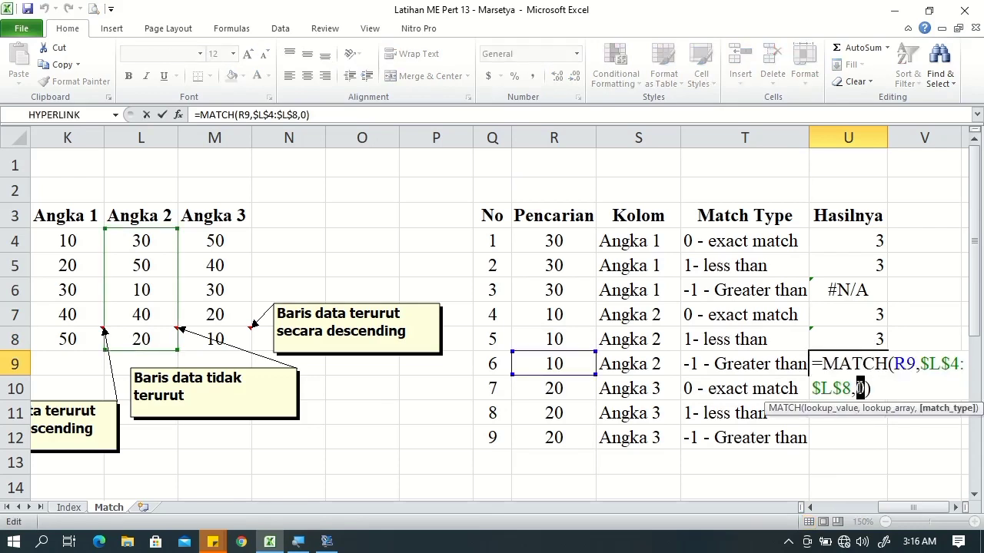
type("-1")
key("Return")
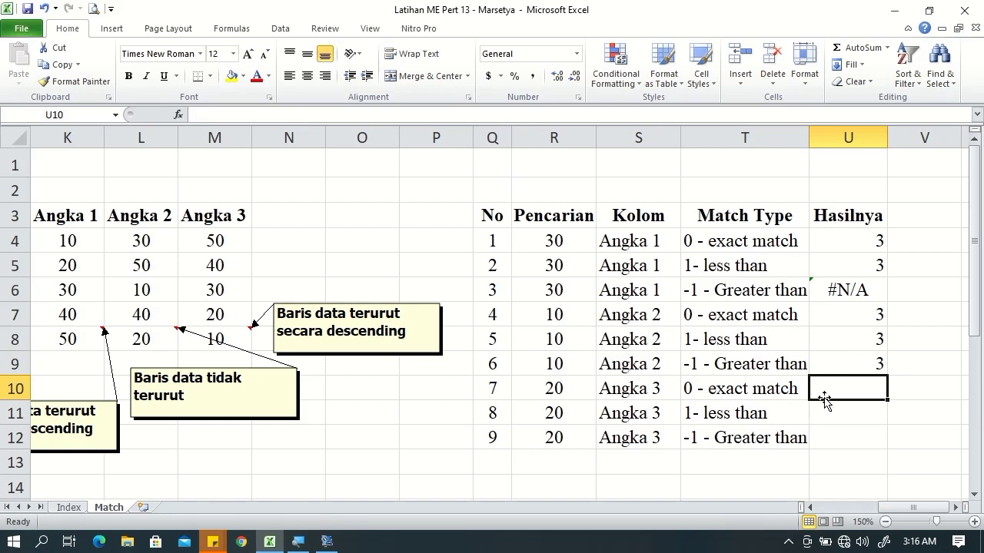
Step: Start a MATCH formula in U10 with R10 as the lookup value
type("=m")
key("Tab")
key("Down")
key("BackSpace")
key("BackSpace")
key("BackSpace")
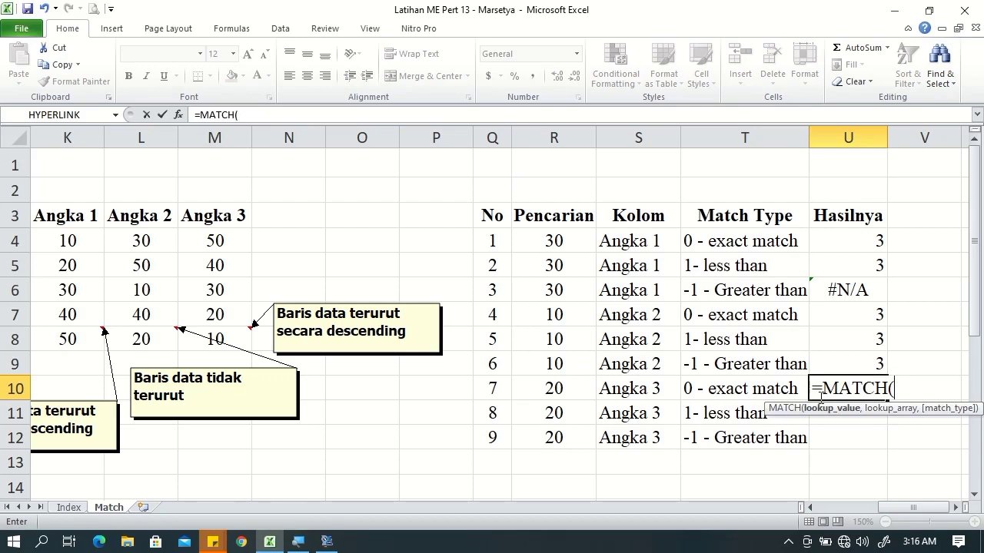
left_click(567, 382)
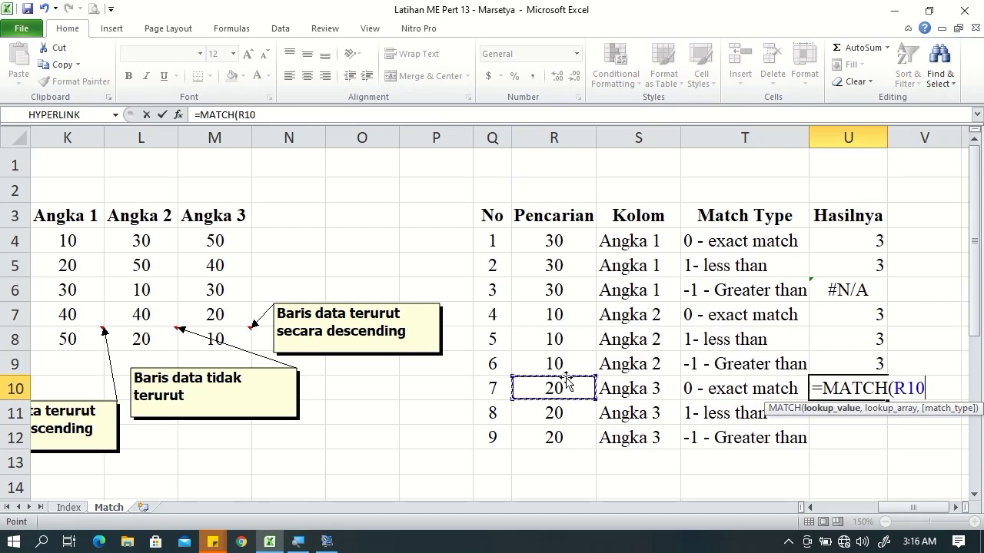
type(",")
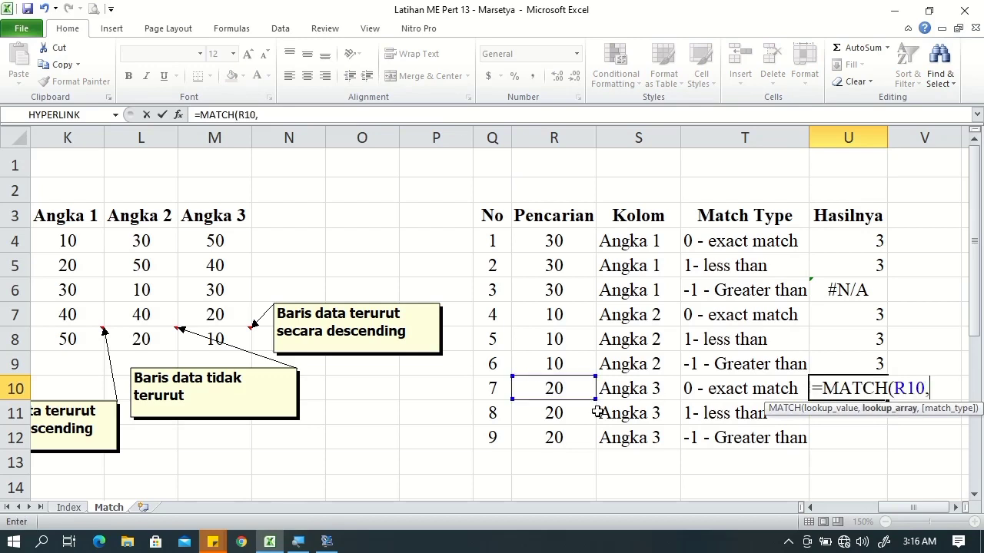
Step: Complete the U10 formula with the absolute lookup array $M$4:$M$8 and match type 0, and fill it down through U12
left_click_drag(250, 242, 244, 339)
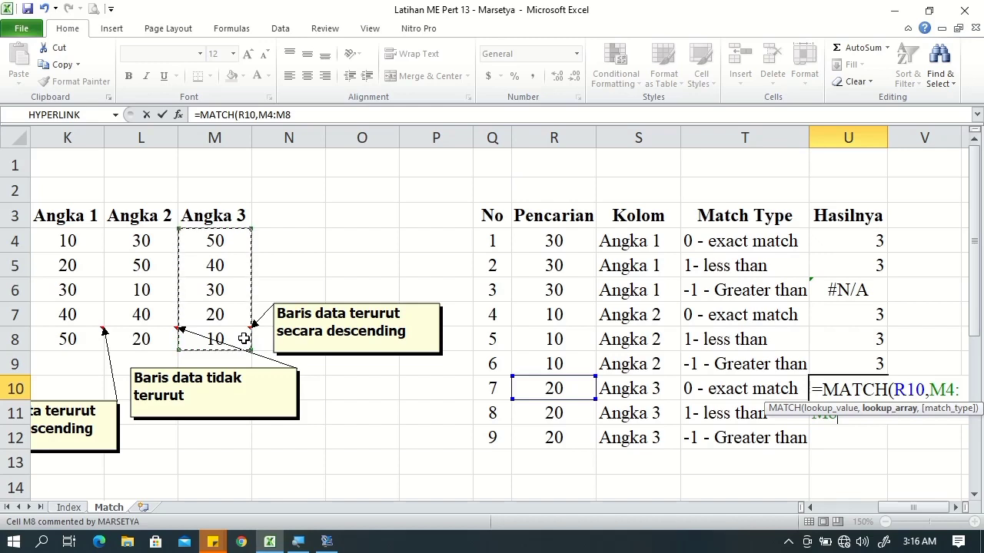
key("F4")
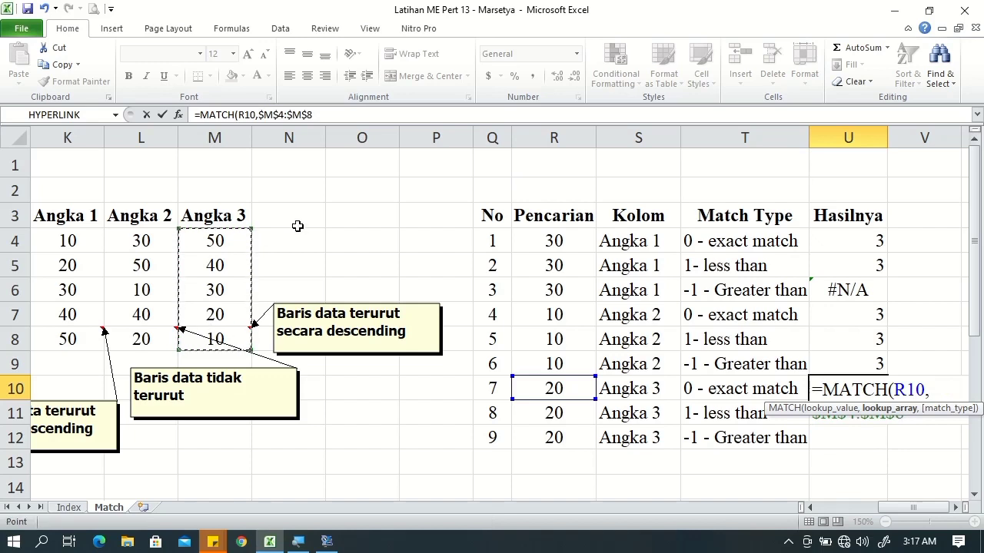
type(",0")
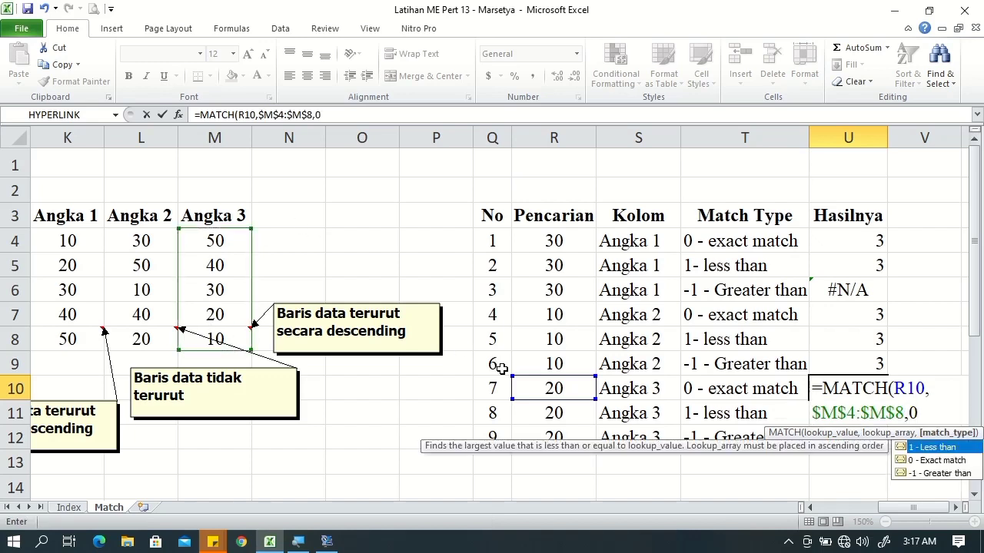
key("Return")
left_click(853, 396)
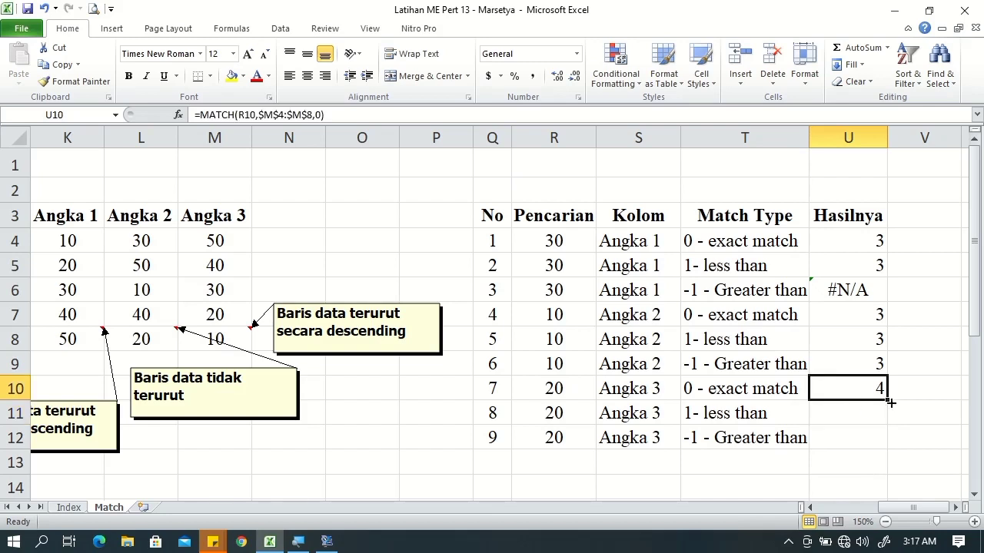
left_click_drag(888, 401, 892, 446)
Step: Change the match type in the U11 MATCH formula to 1 for the less-than row
double_click(866, 414)
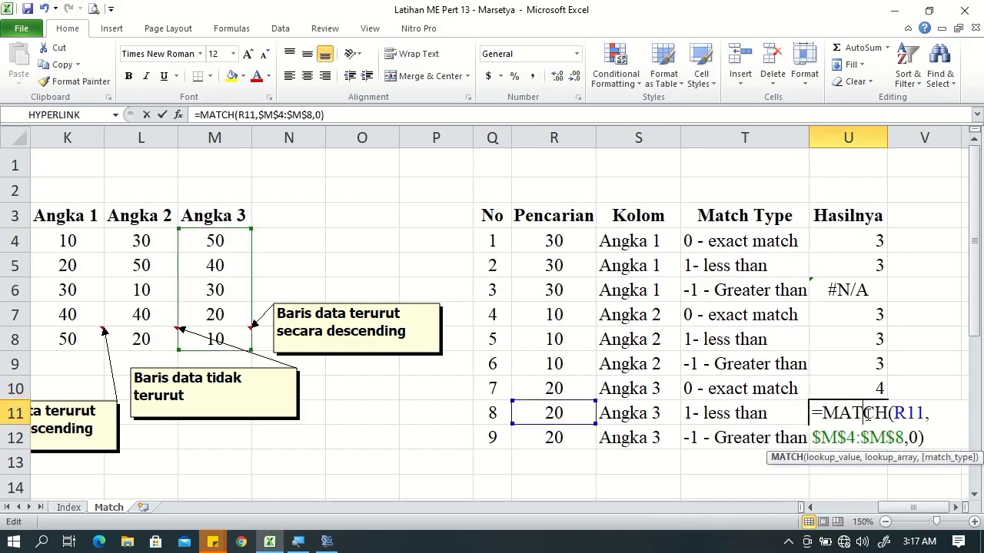
double_click(914, 438)
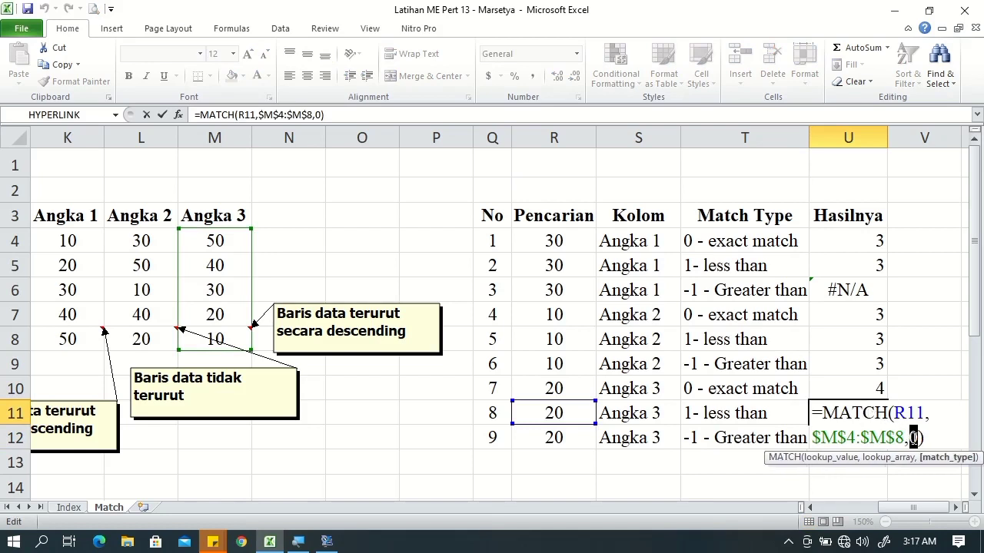
type("1")
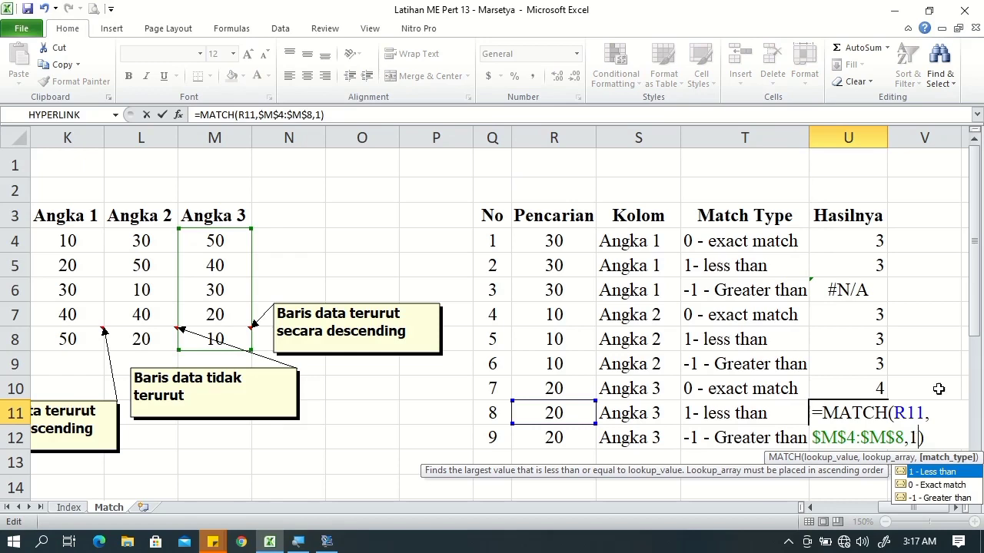
key("Return")
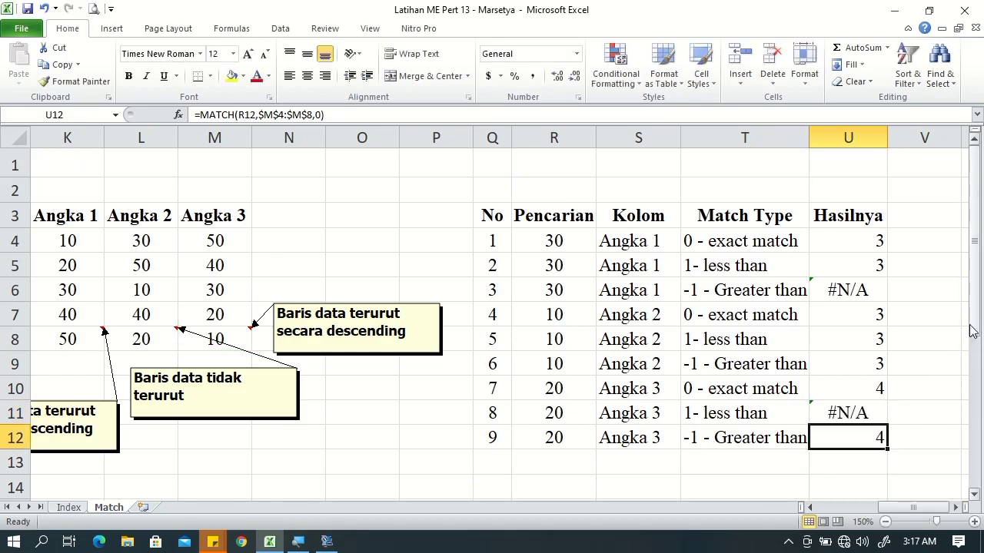
Step: Change the match type in the U12 MATCH formula to -1 for the greater-than row
double_click(862, 440)
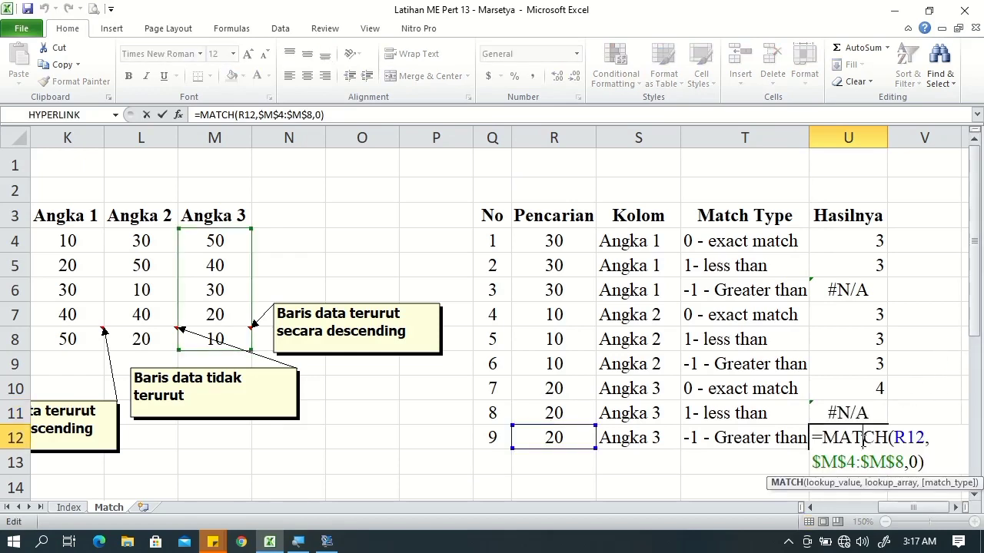
double_click(914, 462)
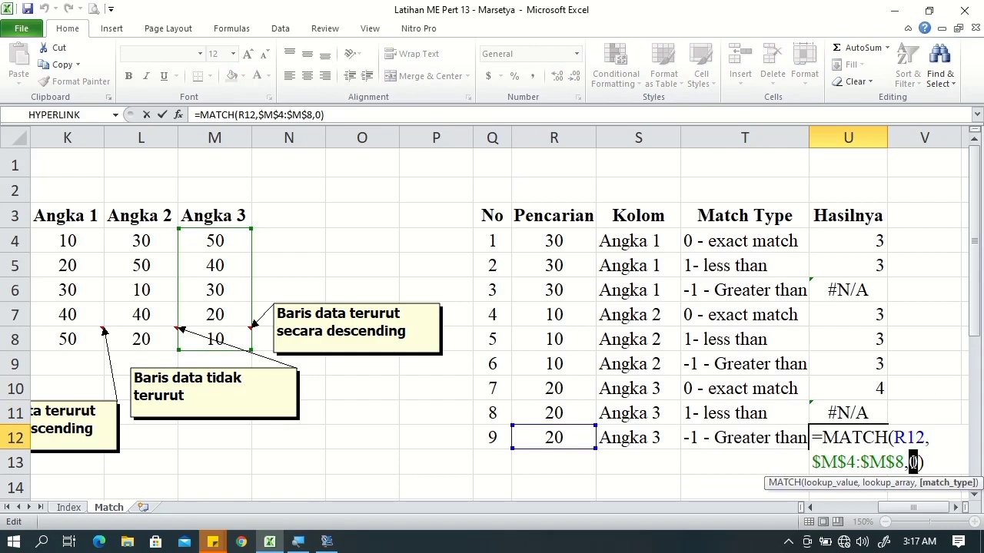
type("-1")
key("Return")
left_click(880, 433)
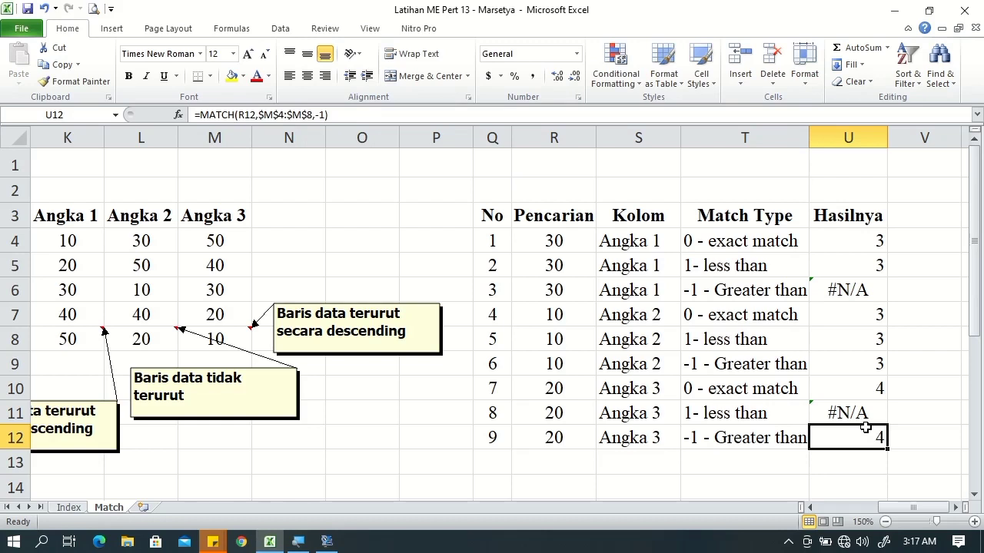
left_click(854, 245)
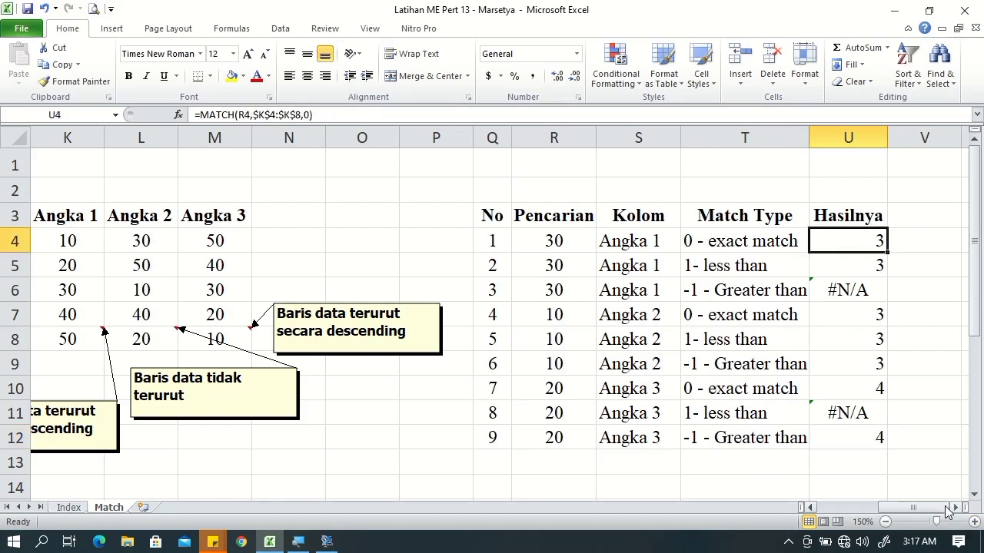
Step: Go to the NAMA and PERINGKAT table below the main data and select its first rank cell, C18
left_click_drag(943, 511, 942, 510)
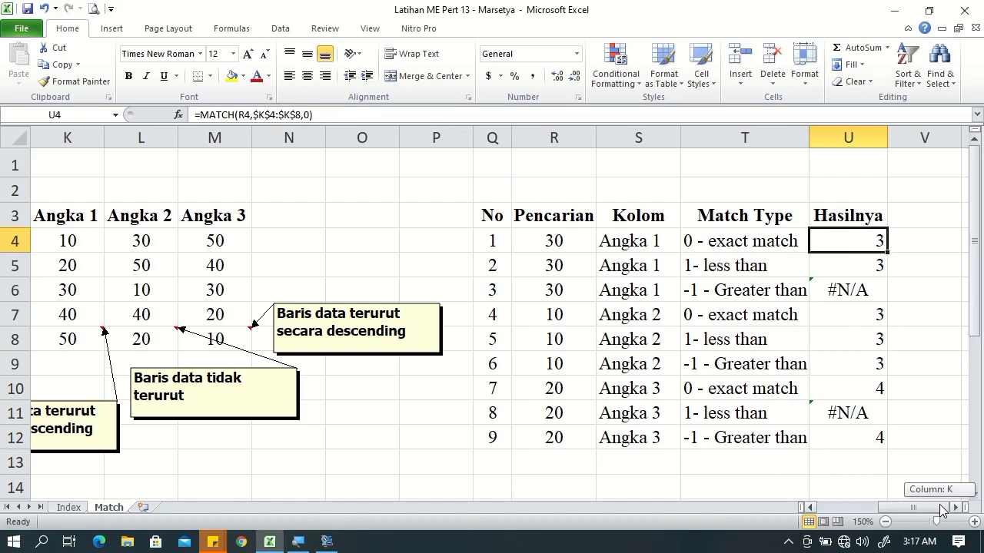
left_click_drag(942, 510, 882, 511)
left_click_drag(975, 246, 974, 327)
left_click(258, 427)
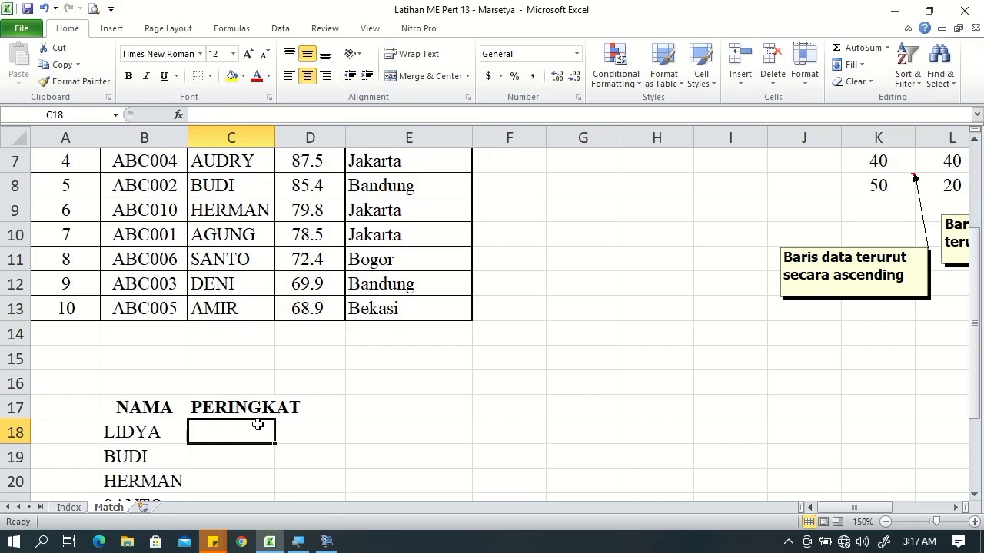
type("=")
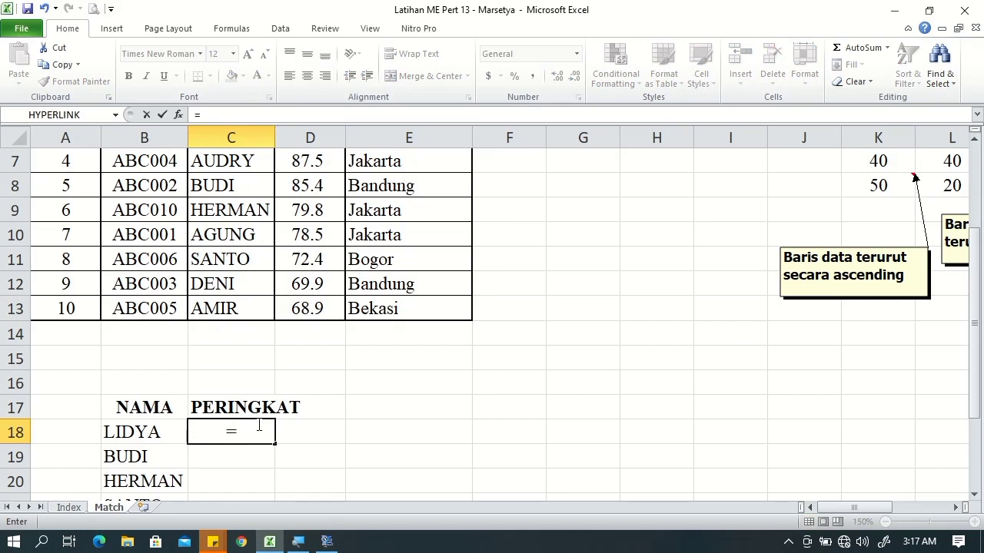
left_click(308, 452)
key("BackSpace")
key("BackSpace")
key("BackSpace")
key("BackSpace")
key("Return")
Step: Start a MATCH formula in C18 with the name in B18 as the lookup value
left_click(259, 432)
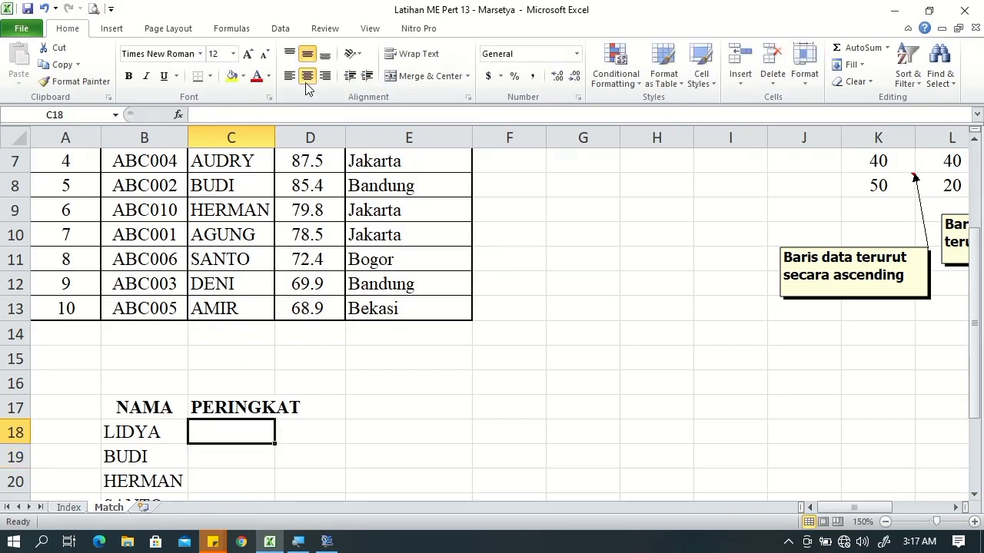
type("=")
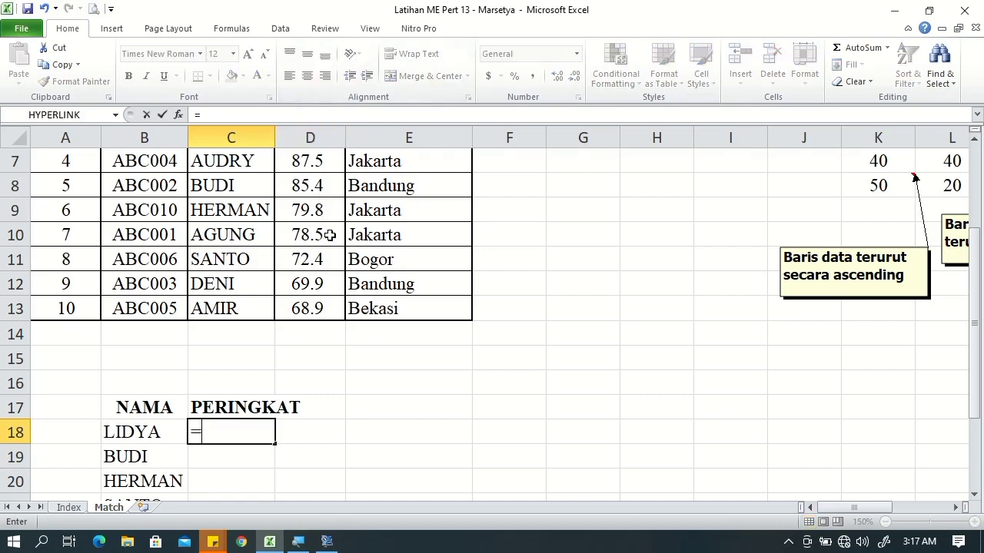
type("ma")
key("Tab")
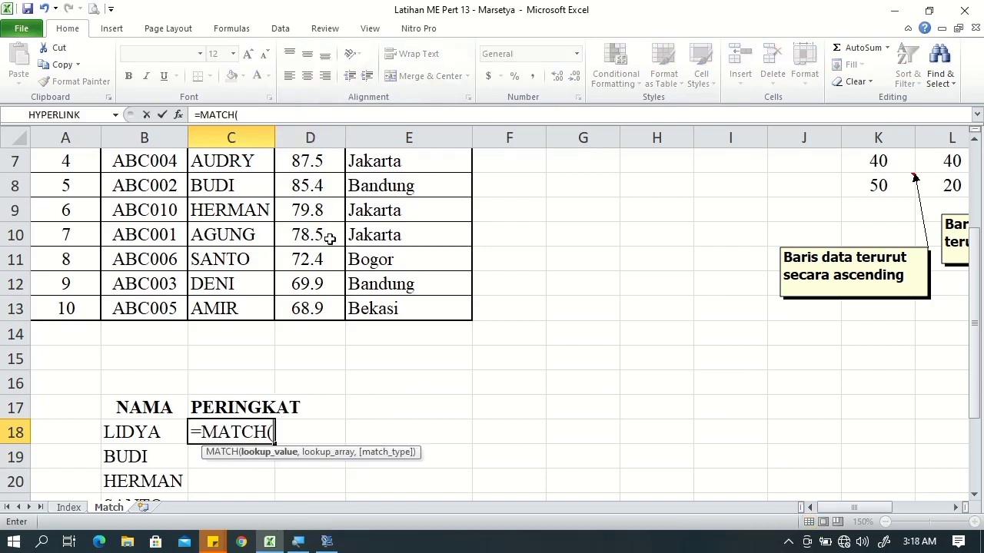
left_click(154, 433)
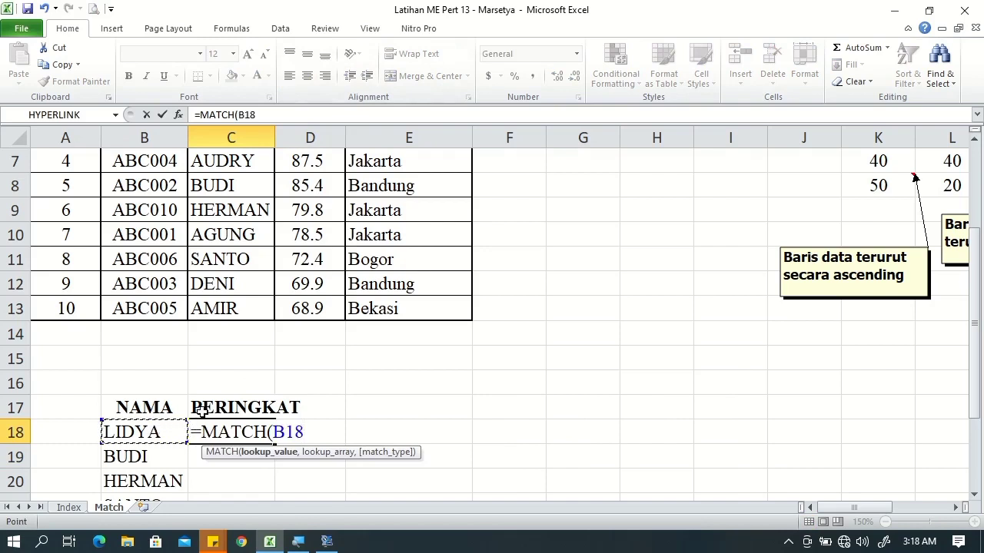
type(",")
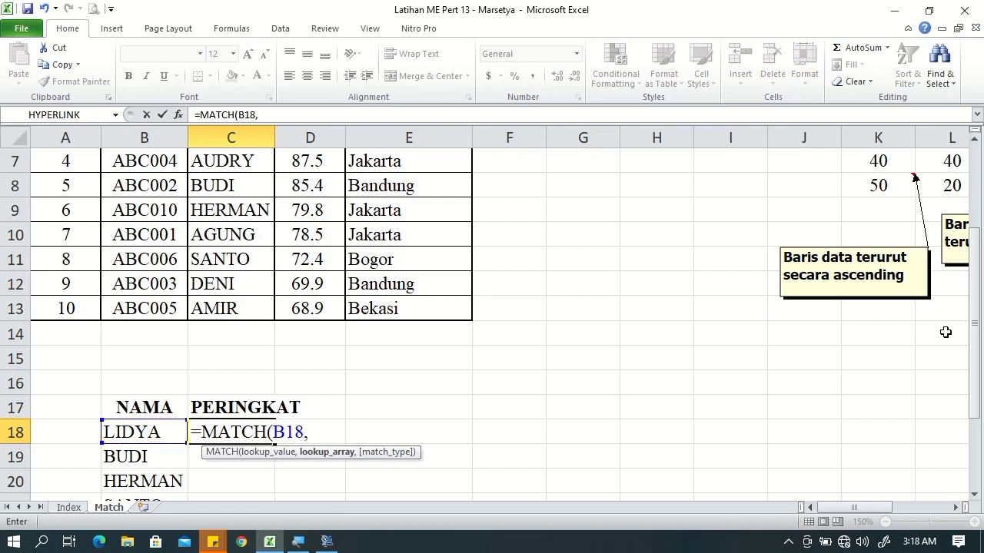
Step: Complete the C18 formula with the absolute lookup array $C$4:$C$13 and match type 0
left_click_drag(975, 310, 979, 256)
left_click_drag(209, 209, 237, 432)
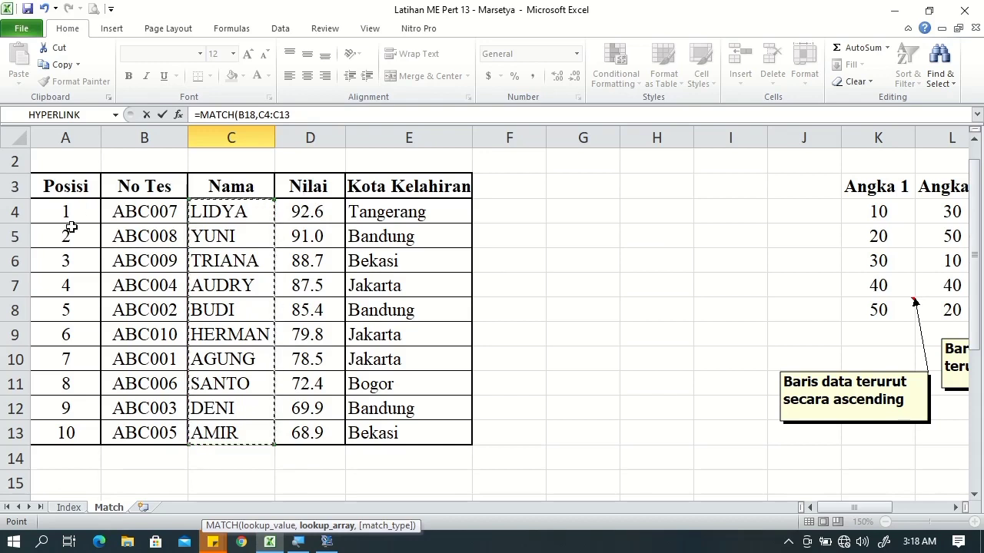
left_click_drag(978, 285, 978, 339)
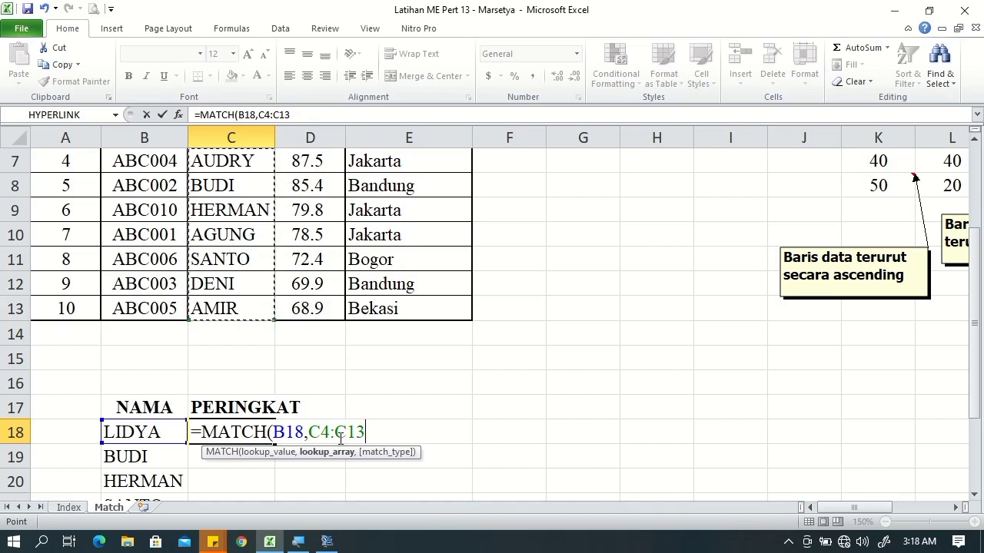
key("F4")
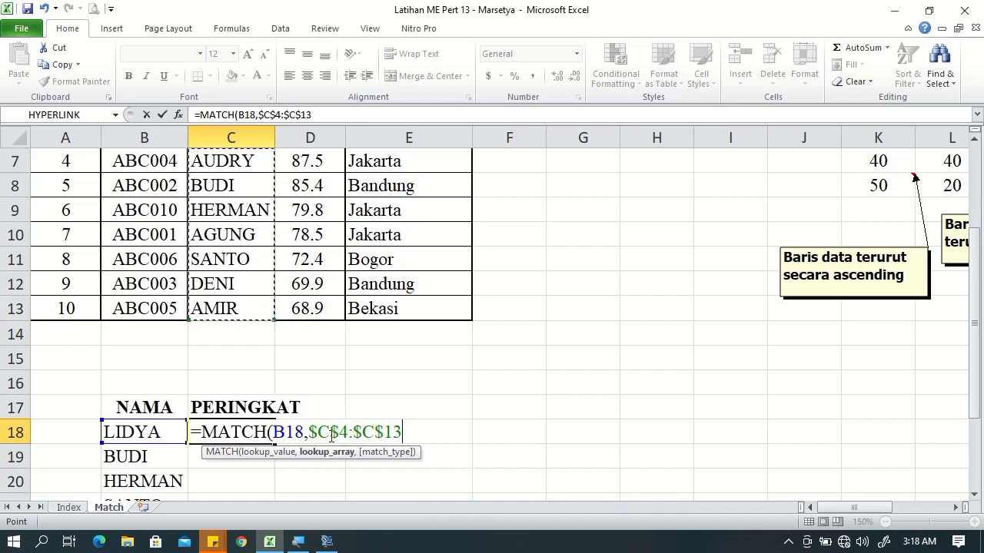
type(",")
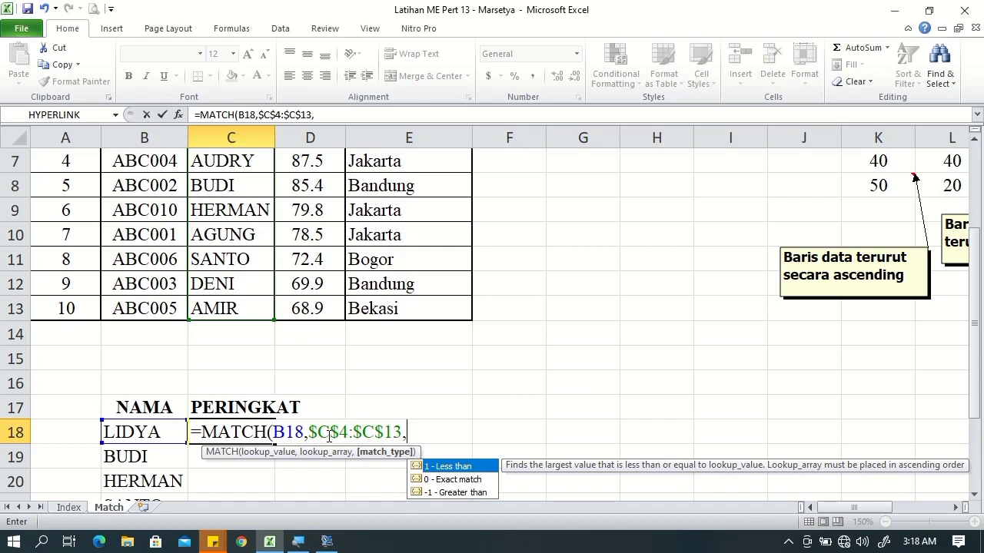
type("0")
key("Return")
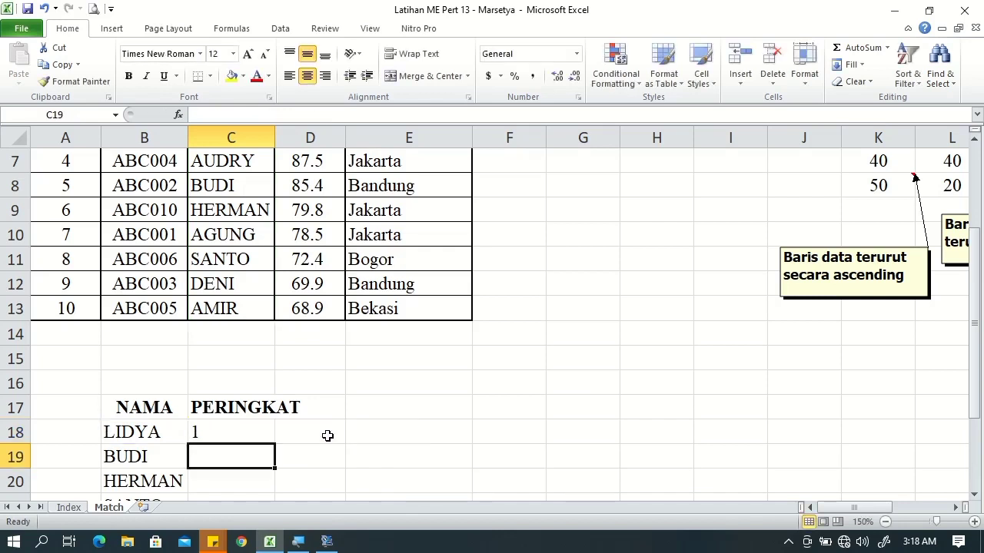
Step: Center the rank in C18 and fill its formula down through C25
key("Up")
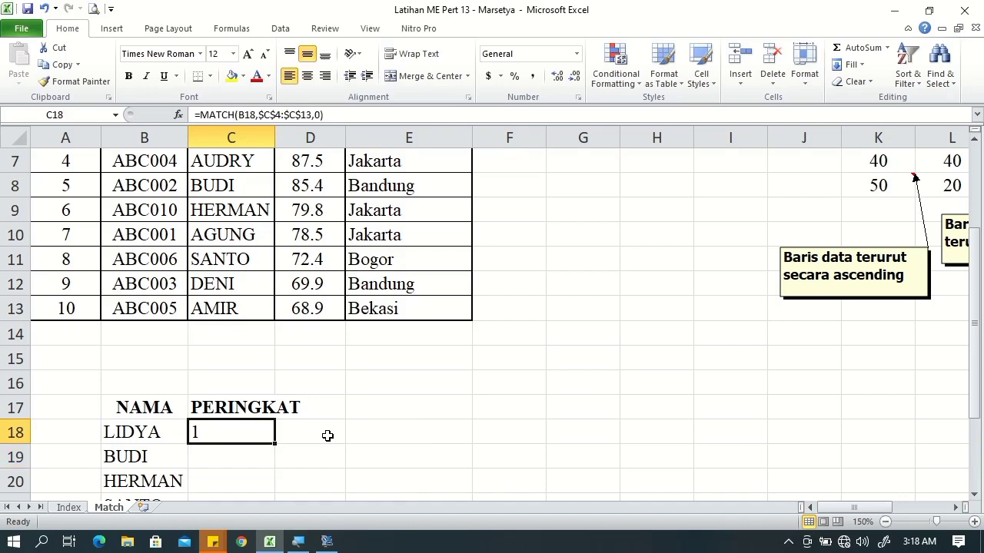
left_click(307, 77)
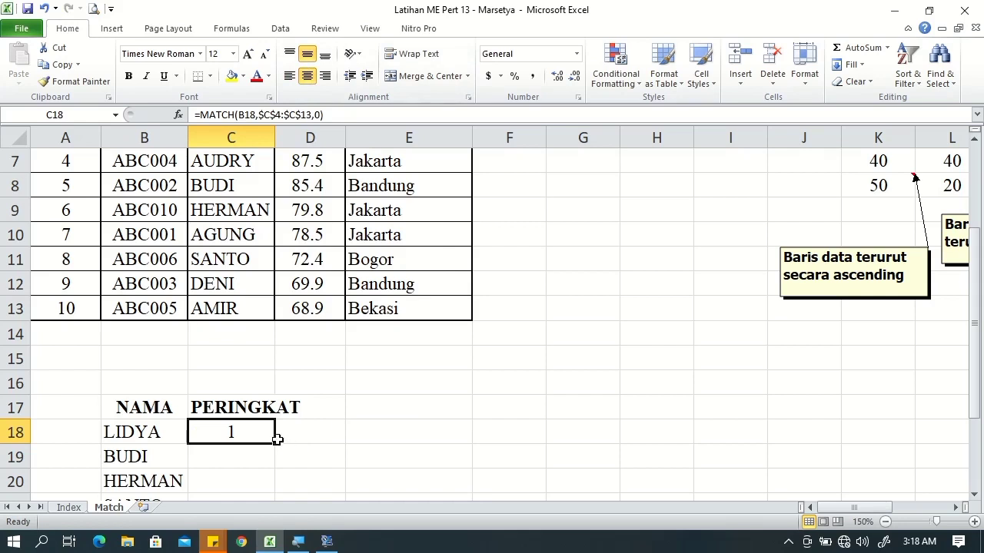
left_click_drag(277, 440, 281, 422)
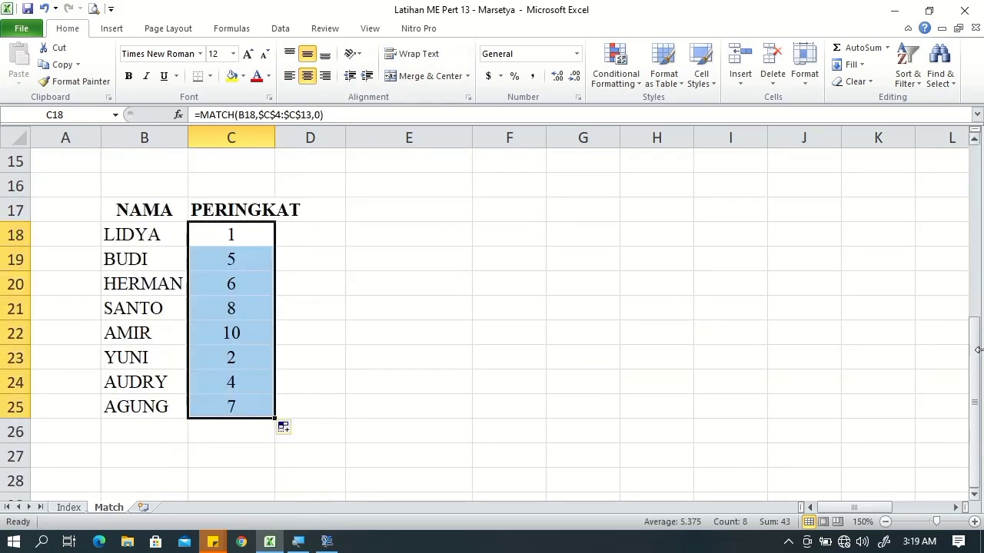
Step: Compare the filled PERINGKAT ranks with the Posisi values of the same names in the source table
left_click_drag(977, 330, 976, 224)
left_click(234, 216)
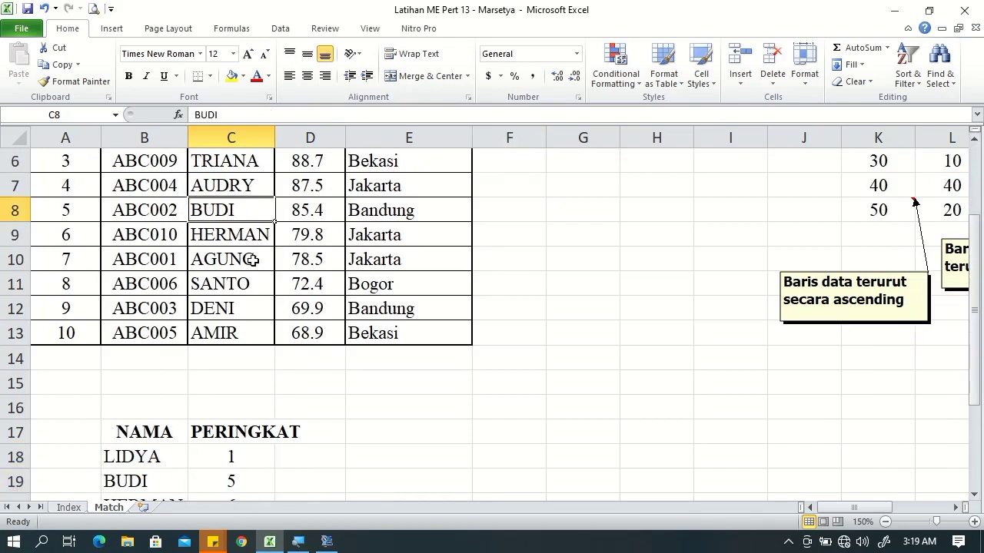
left_click_drag(977, 311, 977, 325)
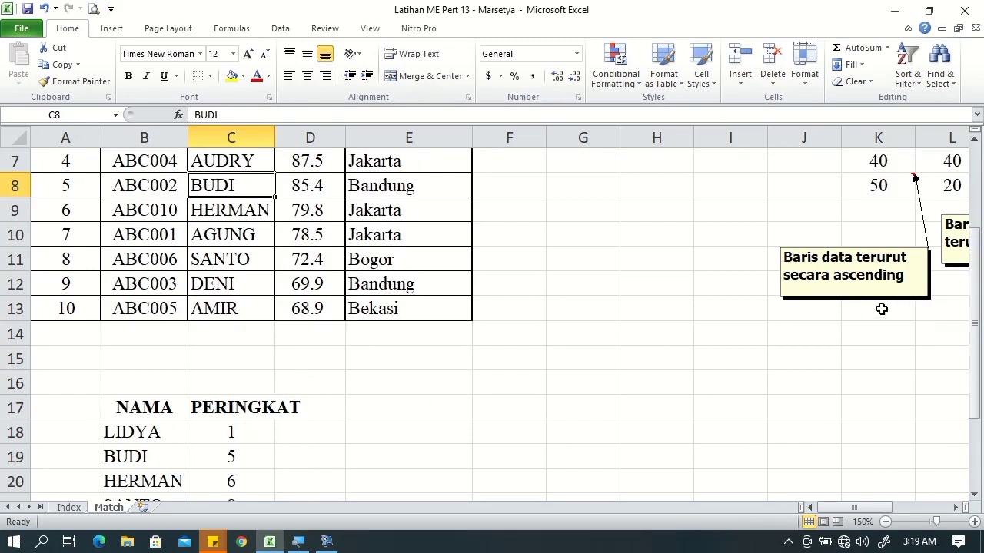
left_click_drag(973, 308, 980, 348)
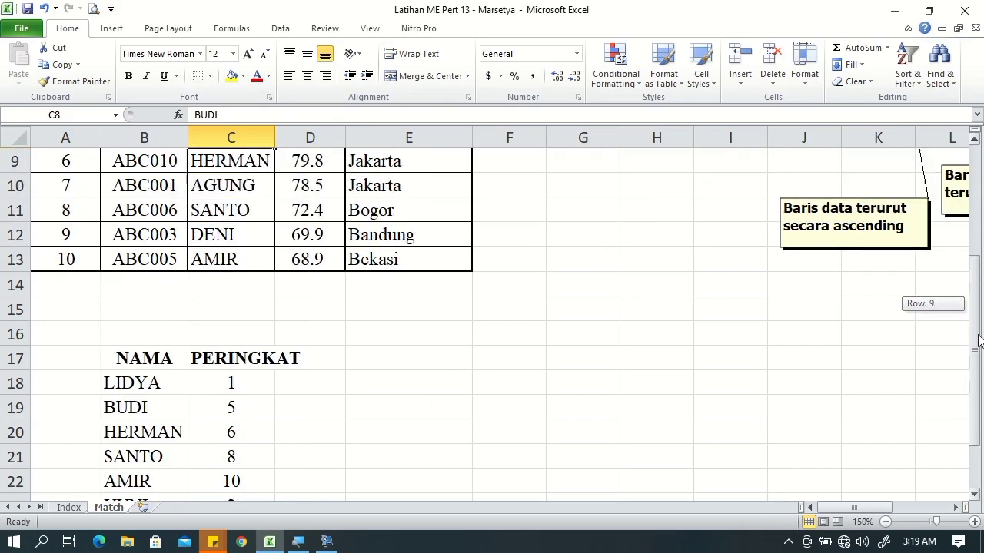
left_click(238, 185)
left_click_drag(976, 308, 980, 183)
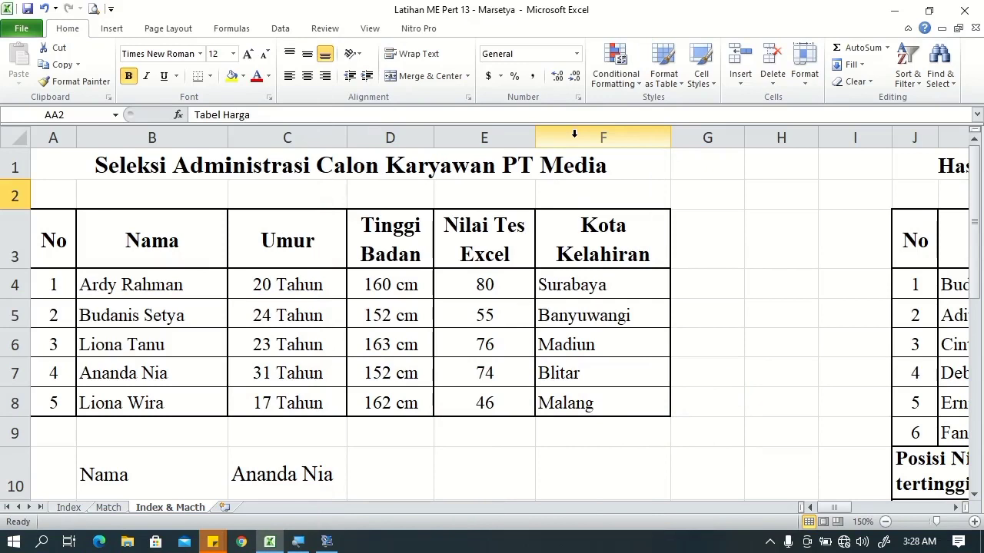
Step: Correct the misspelled "Index & Macth" sheet name to "Index & Match"
double_click(197, 510)
left_click(197, 509)
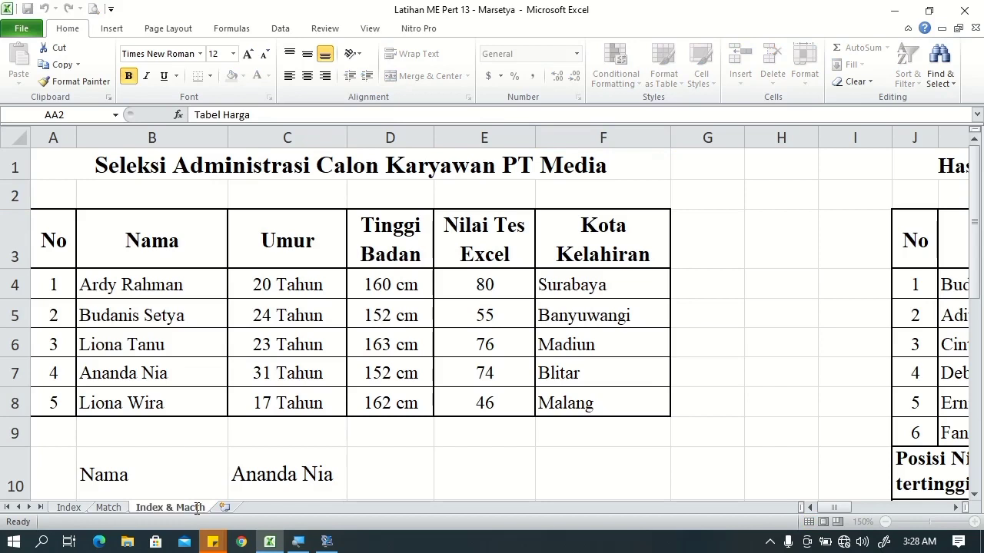
key("BackSpace")
type("c")
key("BackSpace")
type("c")
key("Return")
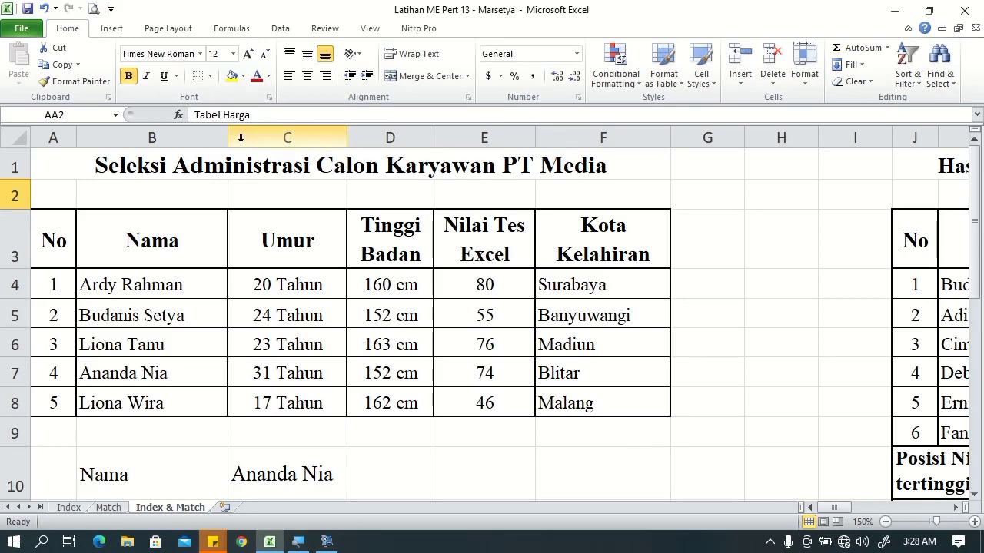
left_click_drag(837, 512, 707, 469)
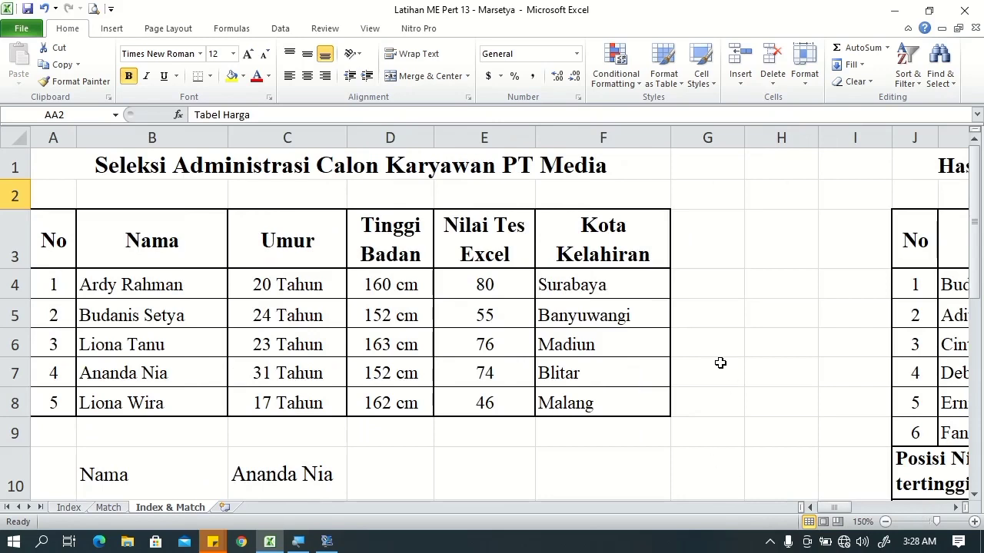
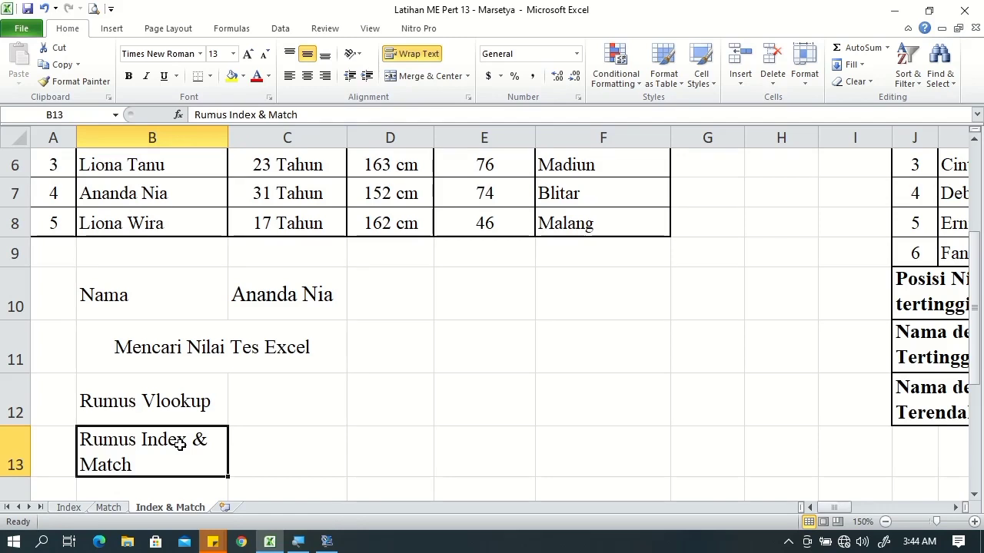
Step: Start a VLOOKUP formula in C12 of the Index & Match sheet with C10 as the lookup value
left_click(246, 414)
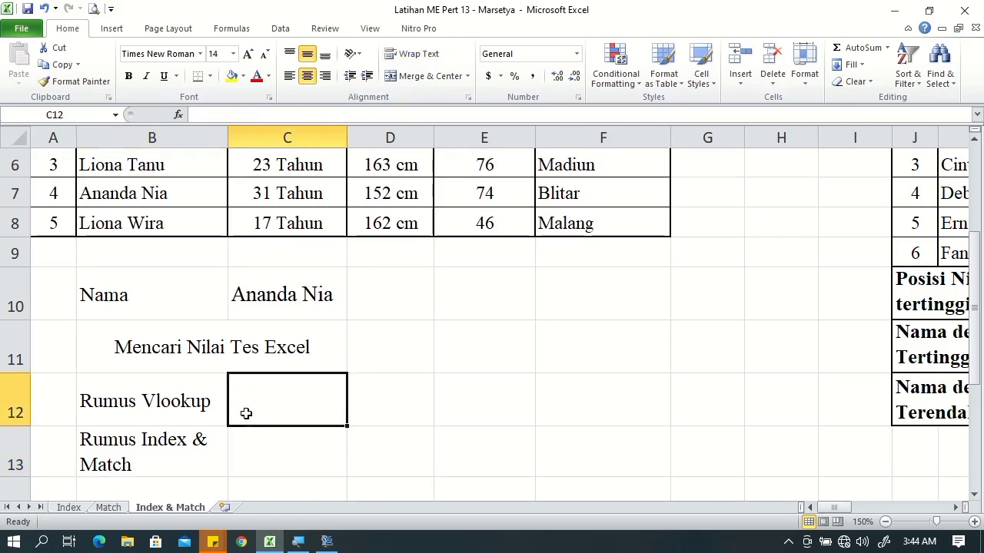
type("=v")
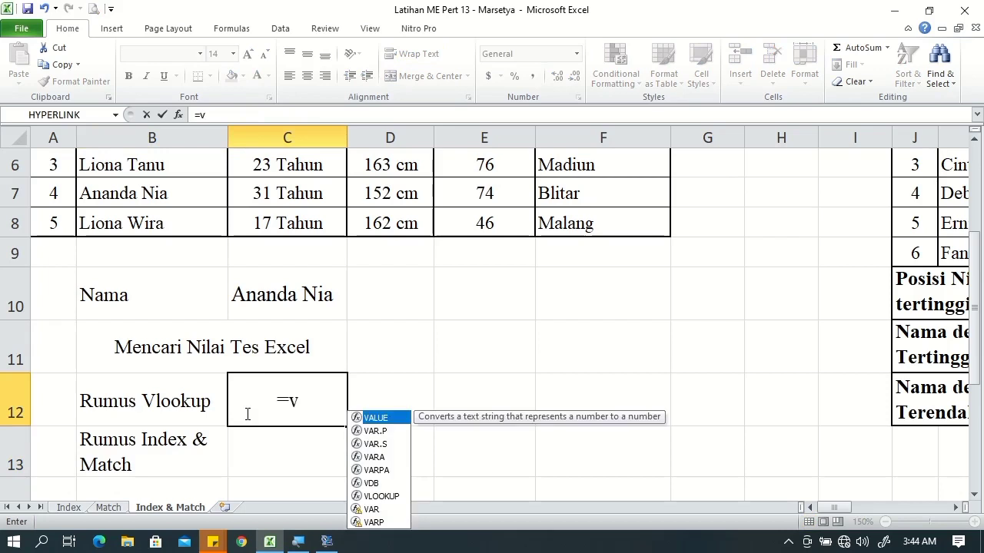
type("l")
key("Tab")
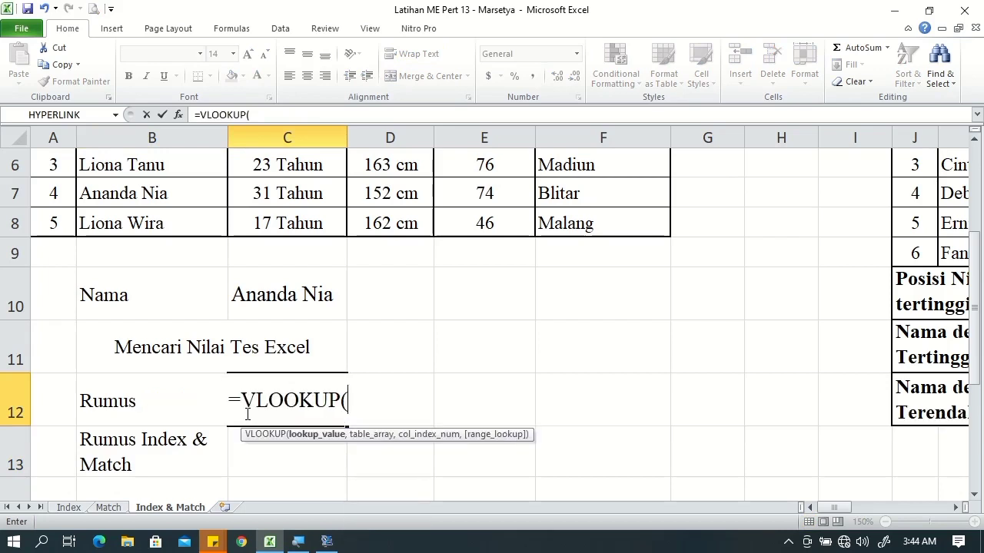
left_click(264, 282)
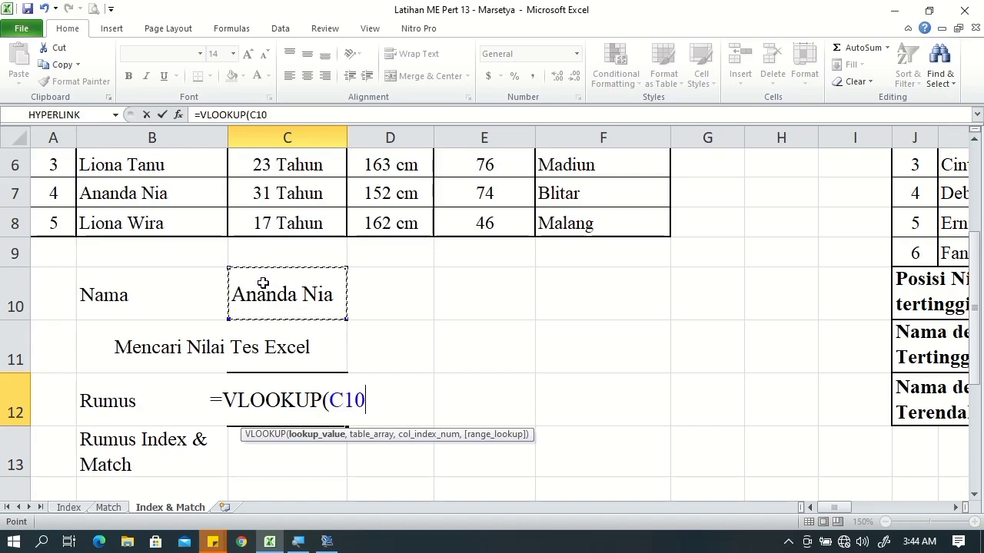
type(",")
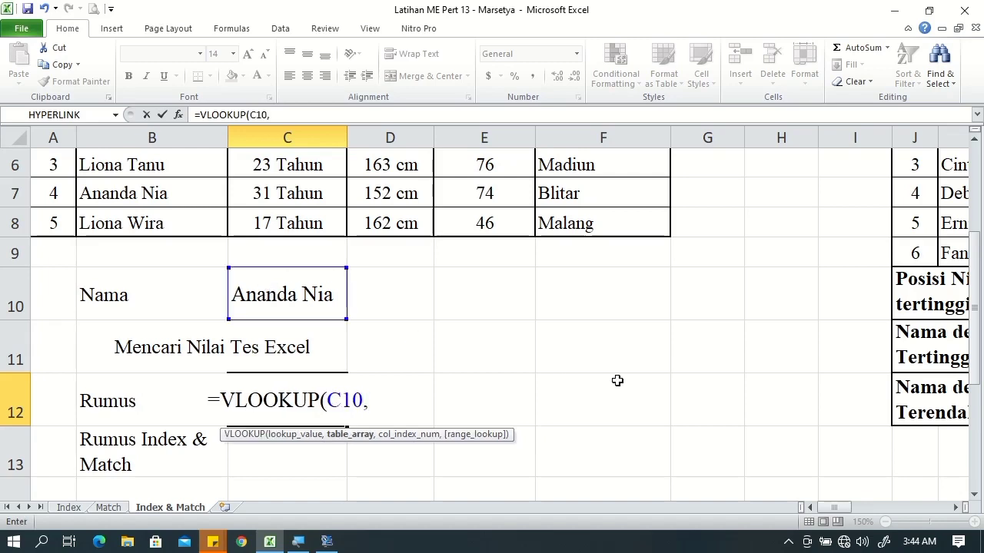
Step: Set the names-to-Nilai Tes Excel range B4:E8 as the table array of the VLOOKUP formula in C12
left_click_drag(975, 329, 973, 257)
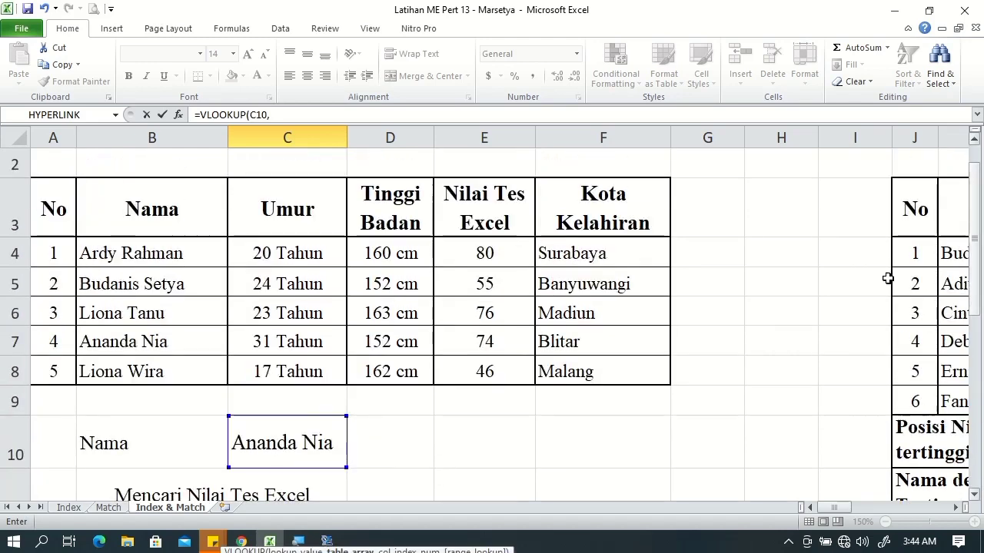
left_click(176, 253)
left_click_drag(176, 253, 475, 371)
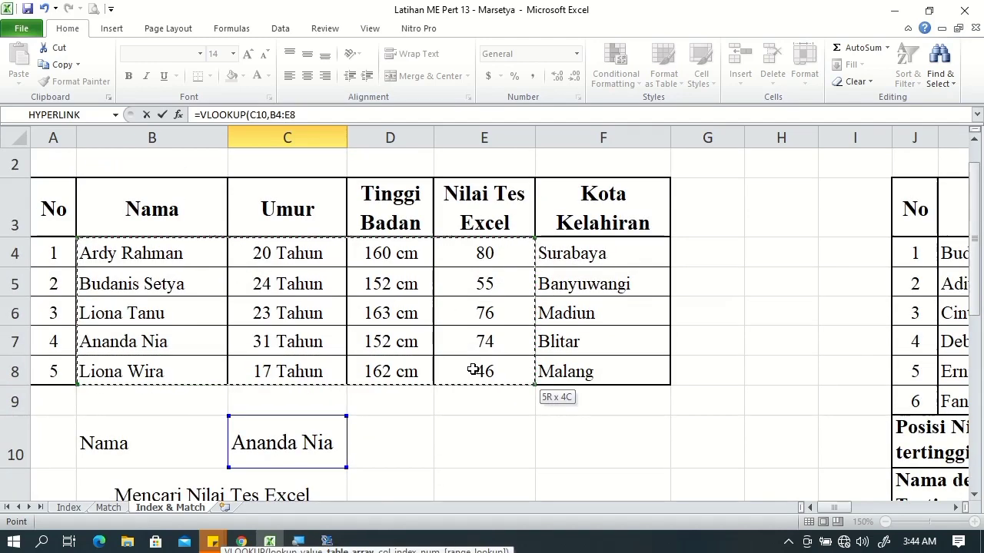
left_click_drag(475, 372, 475, 372)
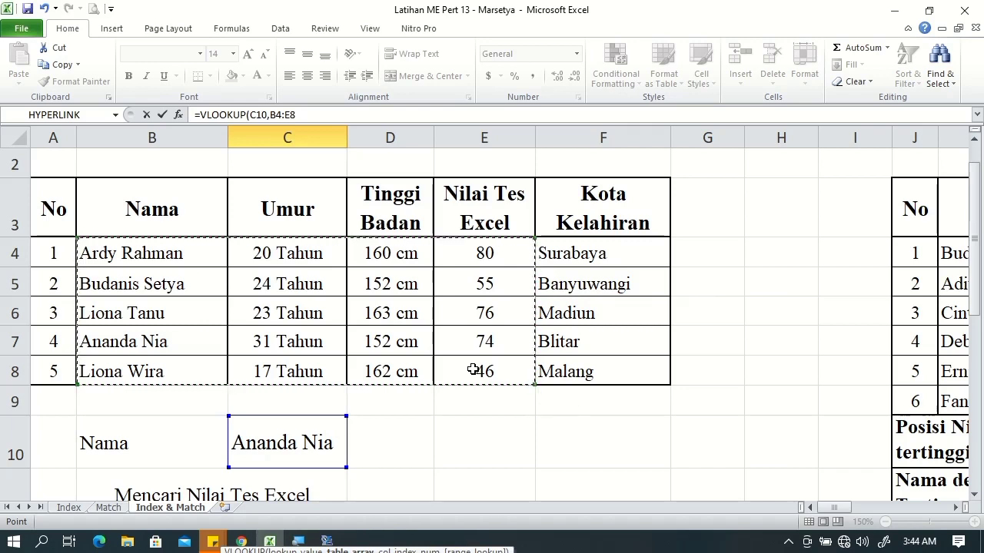
left_click_drag(973, 260, 974, 289)
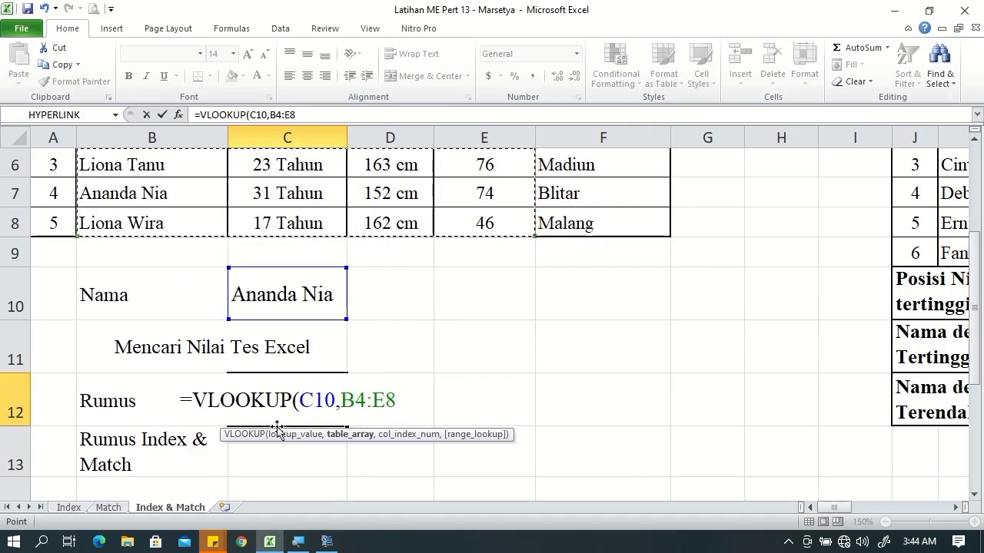
type(",")
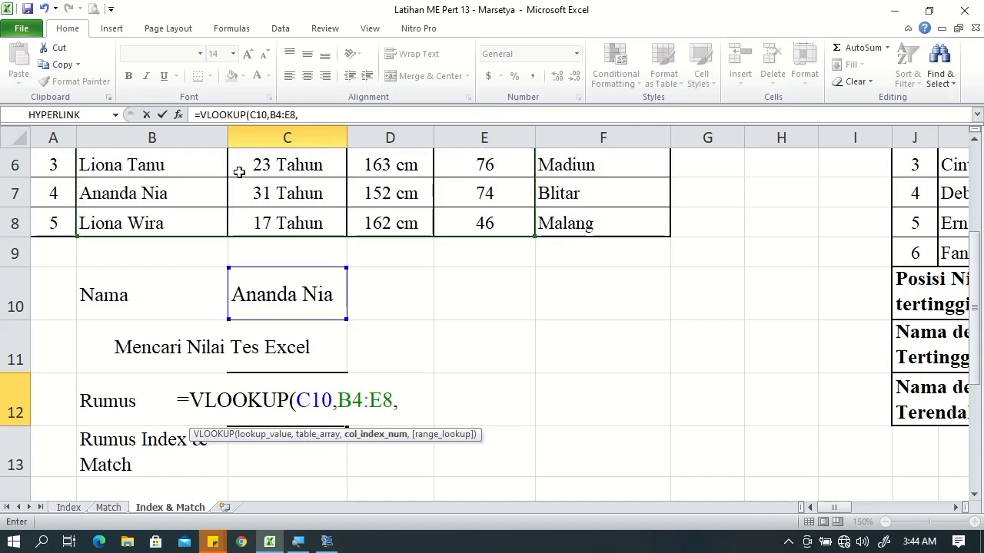
left_click_drag(974, 311, 975, 304)
left_click_drag(53, 138, 603, 138)
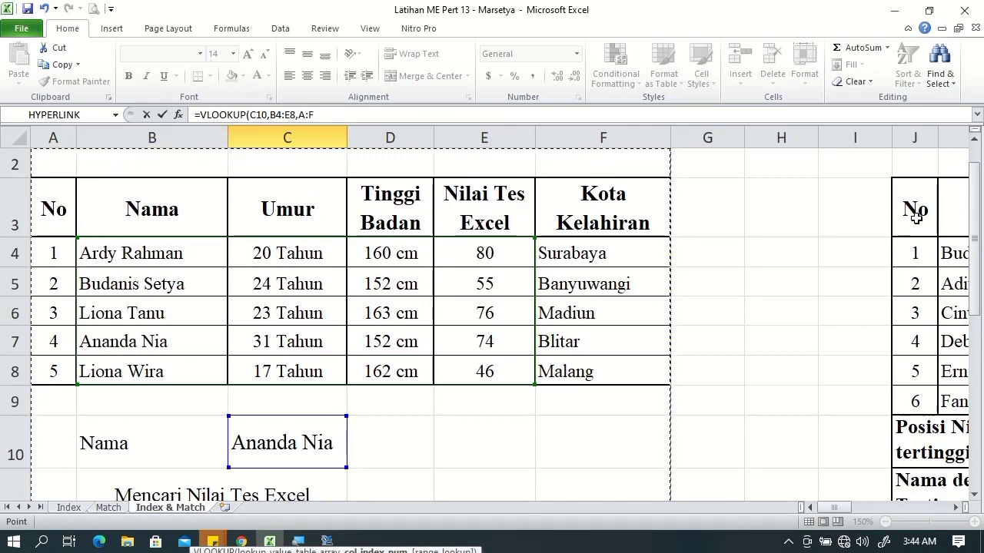
left_click_drag(980, 201, 977, 270)
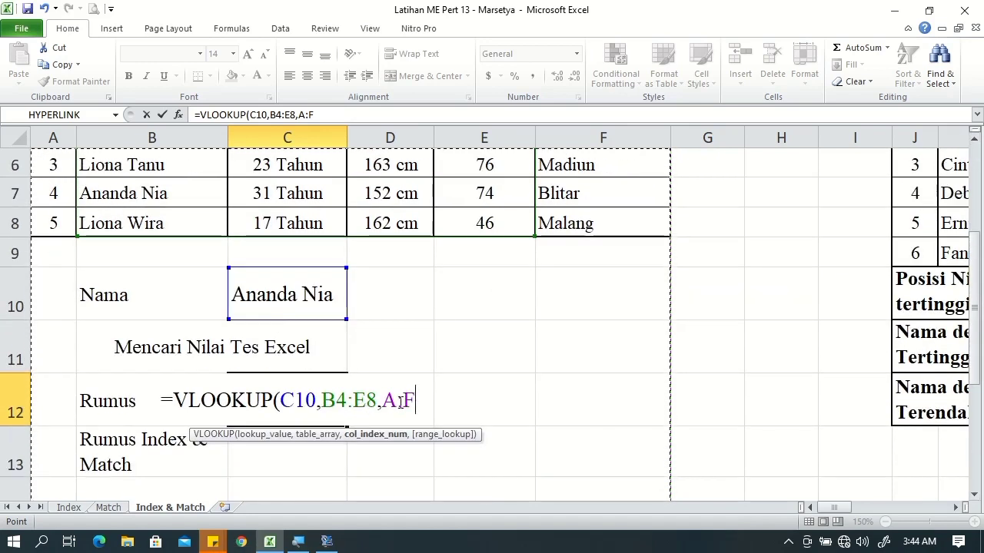
type("\\\\")
key("BackSpace")
key("BackSpace")
key("BackSpace")
key("BackSpace")
key("BackSpace")
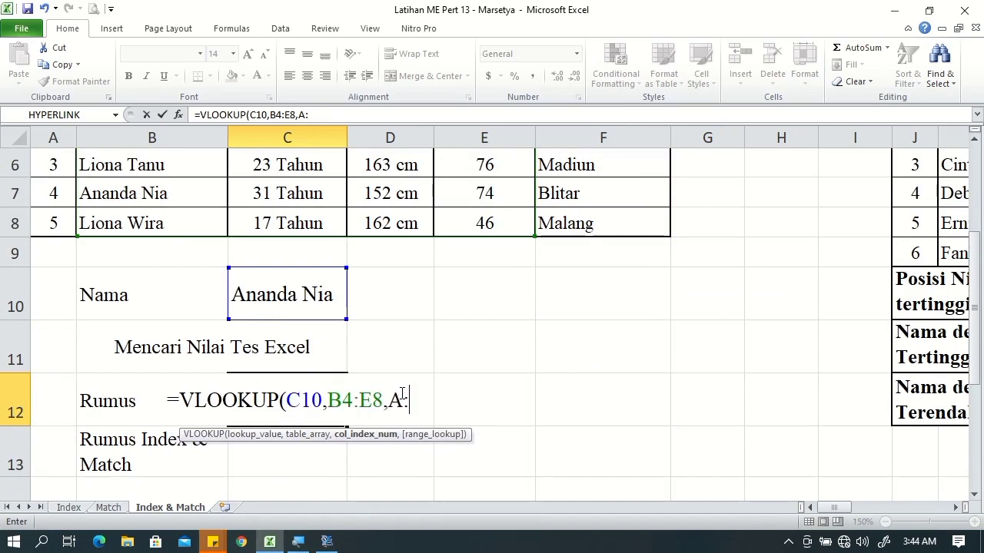
Step: Complete the VLOOKUP in C12 with column index 4 and FALSE for an exact match
type("4")
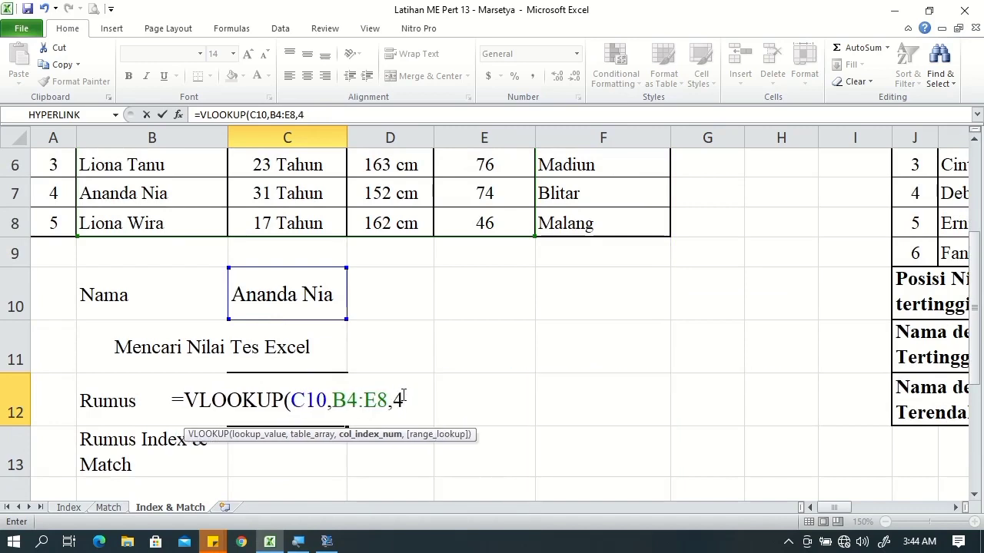
type(",")
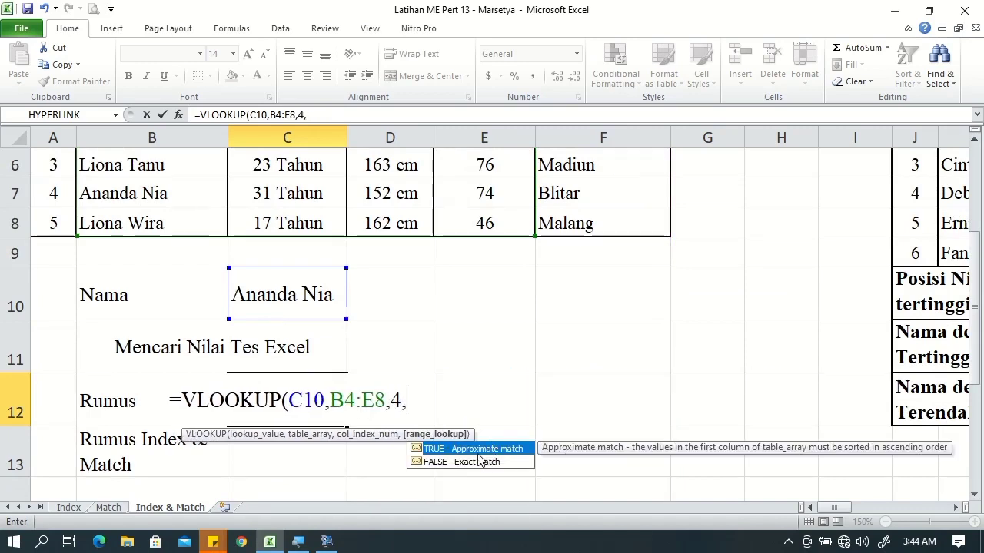
key("Down")
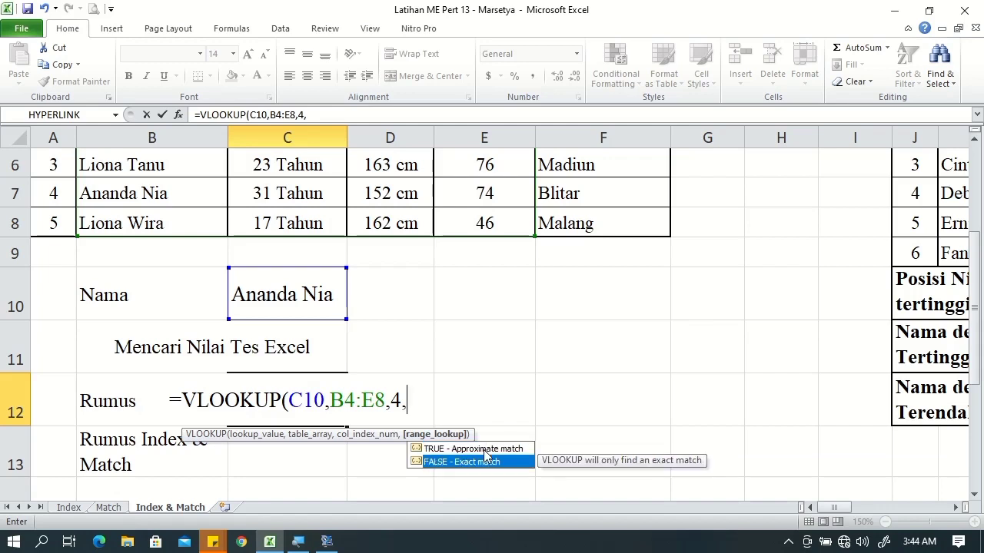
key("Tab")
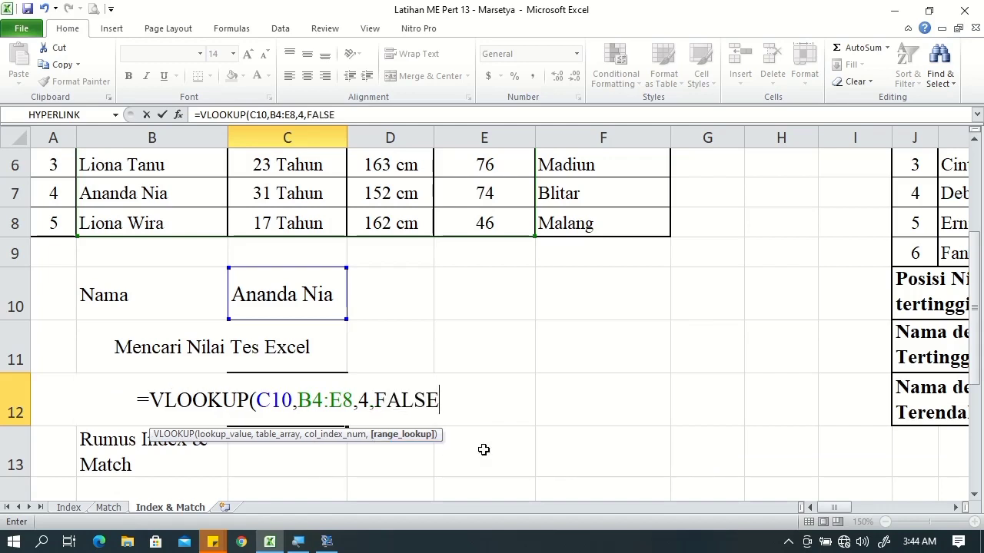
key("Return")
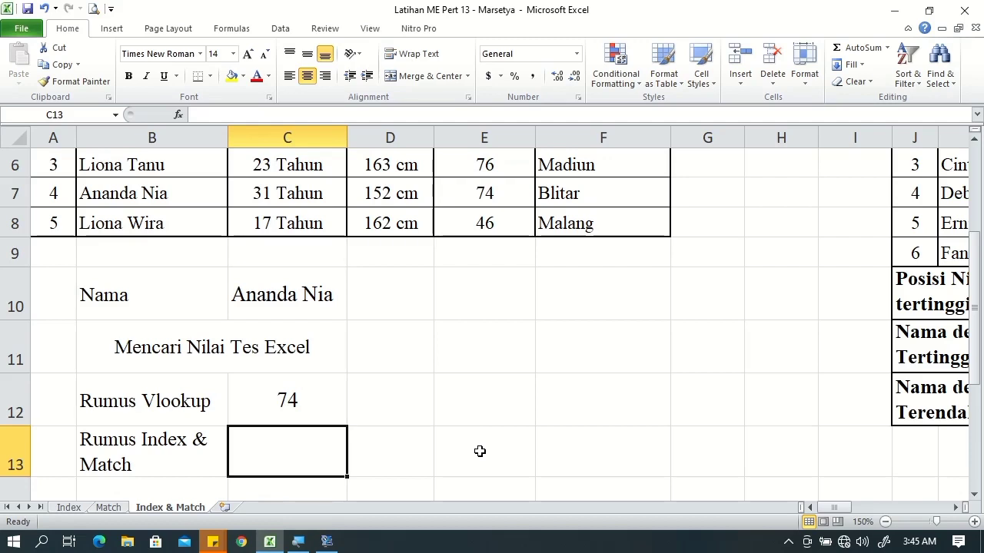
Step: Start an INDEX formula in C13 with B4:E8 as its array
type("=i")
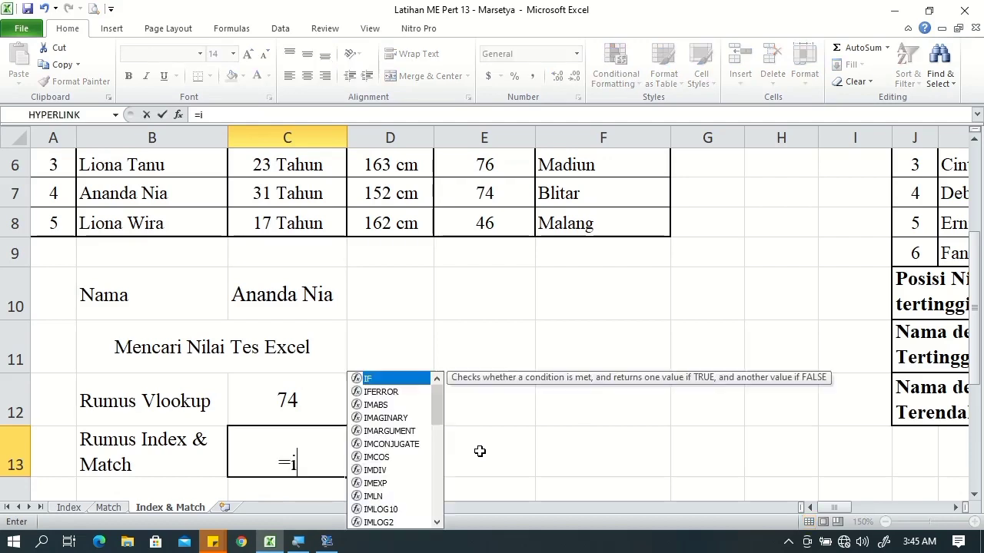
type("n")
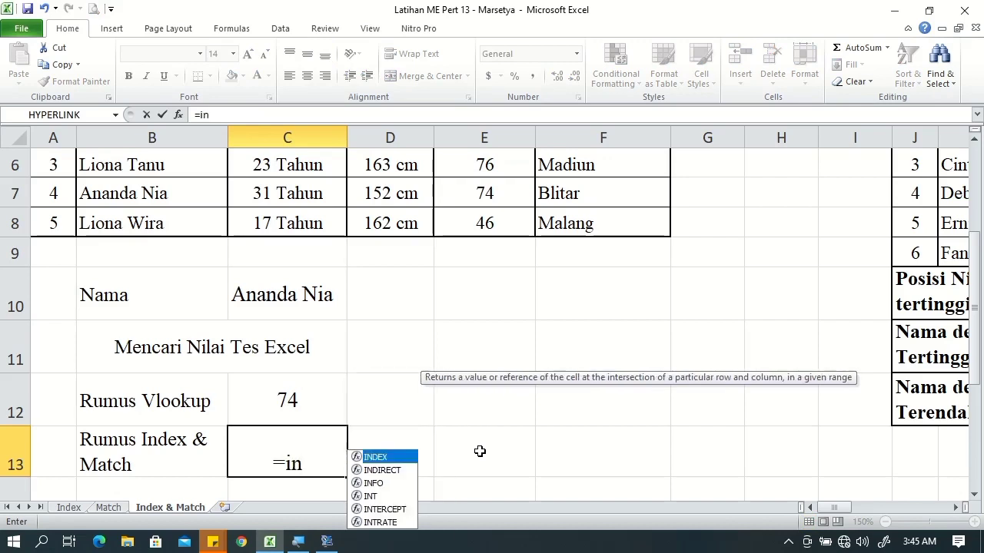
key("Tab")
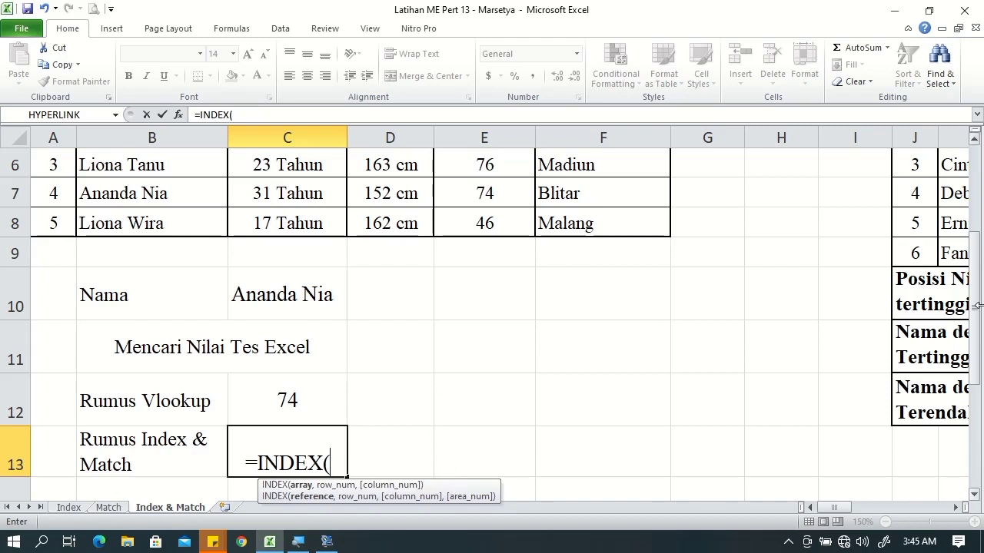
left_click_drag(973, 299, 974, 261)
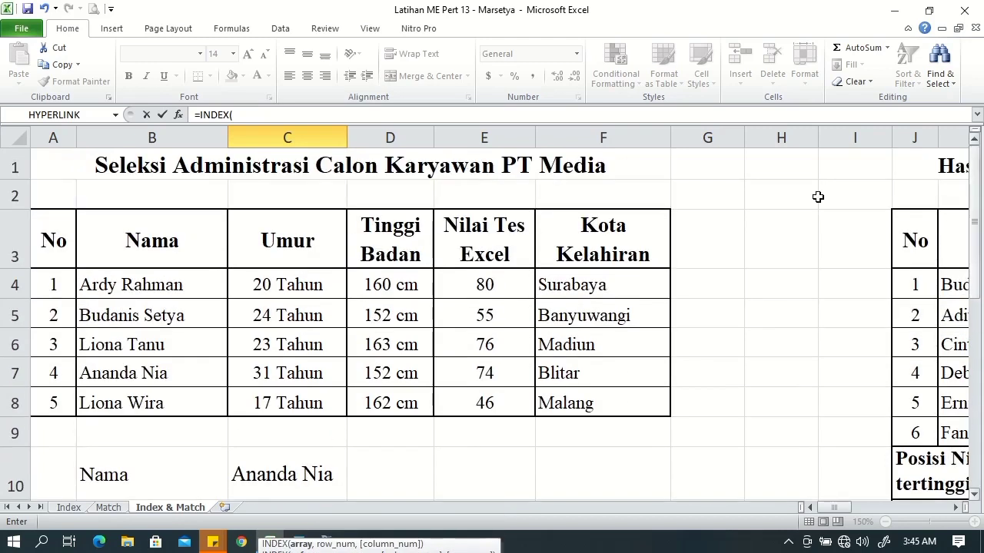
left_click(170, 287)
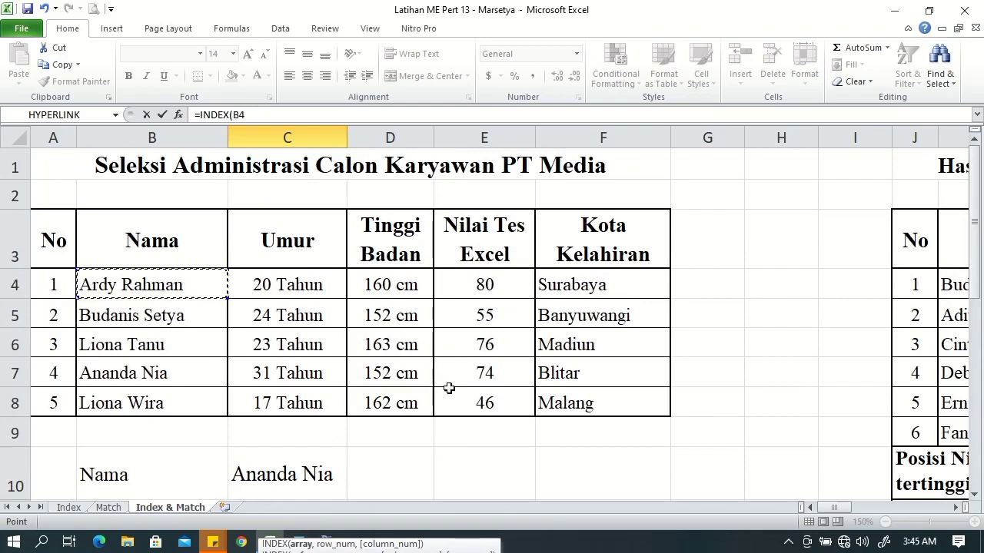
left_click_drag(485, 403, 486, 404)
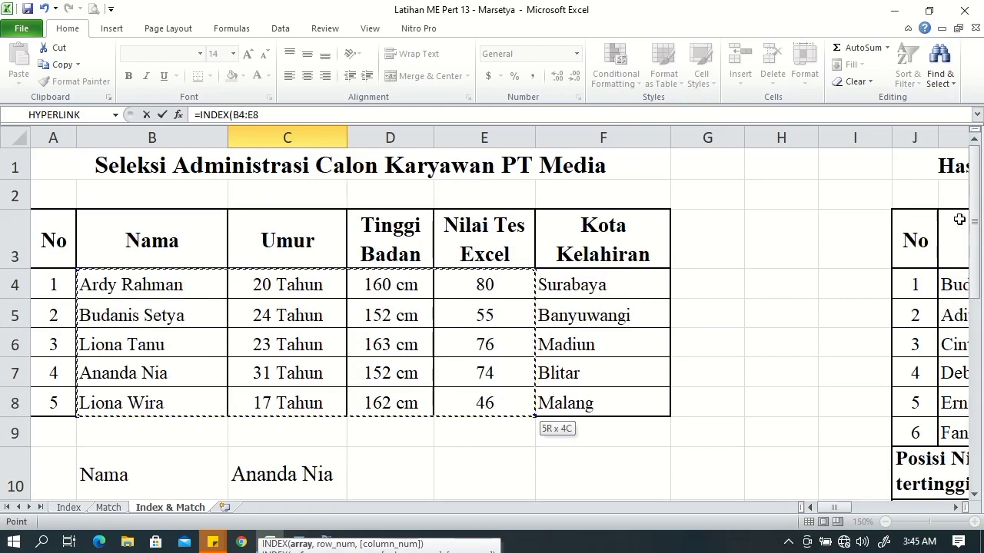
left_click_drag(978, 219, 976, 265)
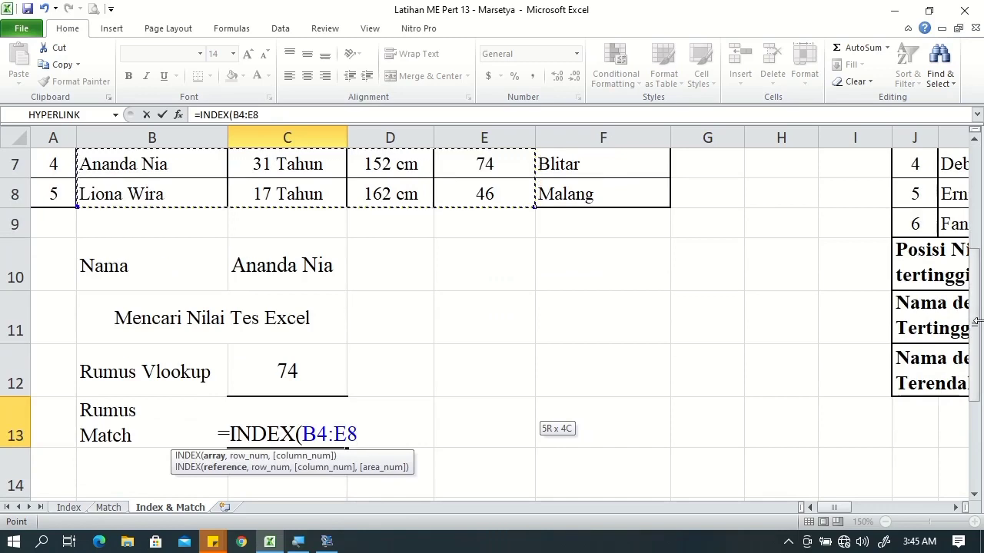
Step: Nest a MATCH as the INDEX row number, looking up C10 in B4:B8 with match type 0
type(",ma")
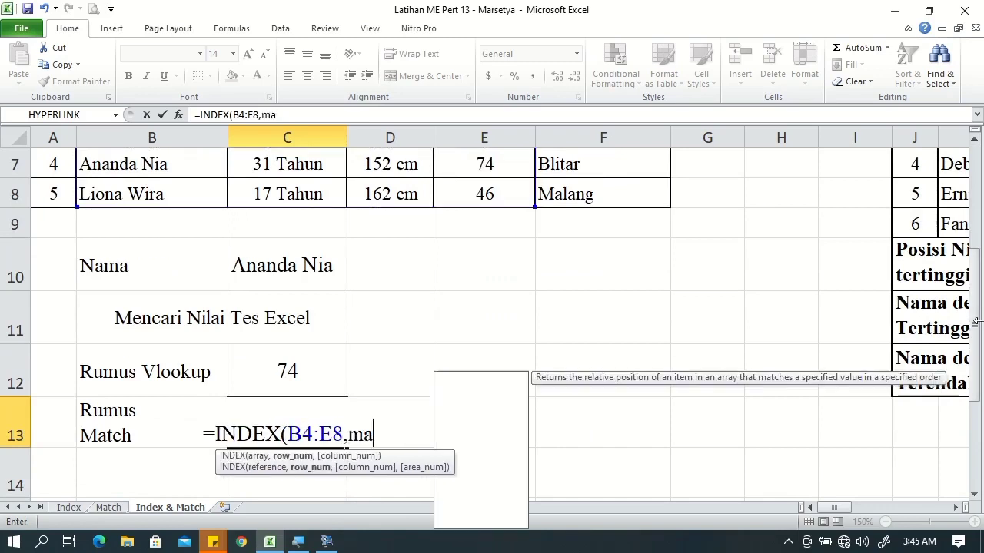
key("Tab")
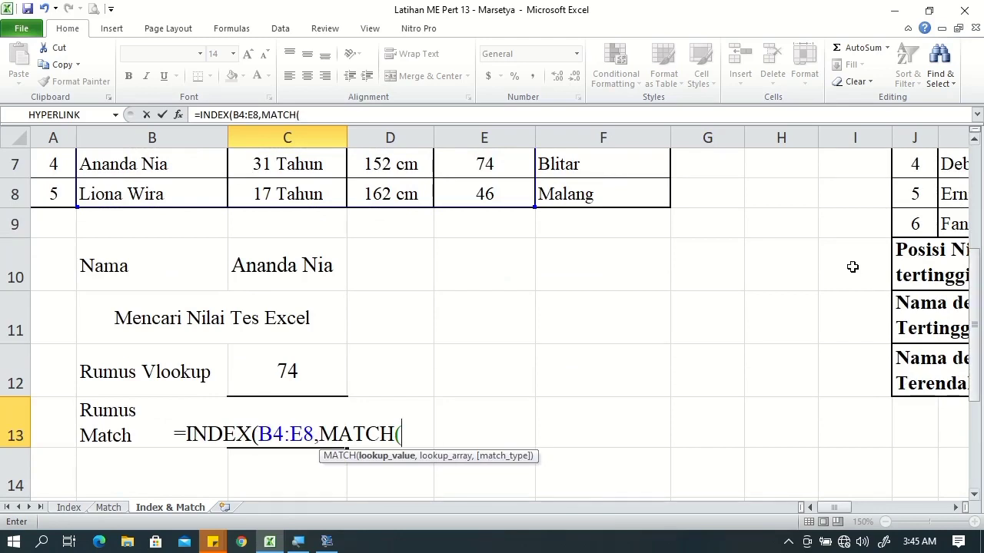
left_click(238, 265)
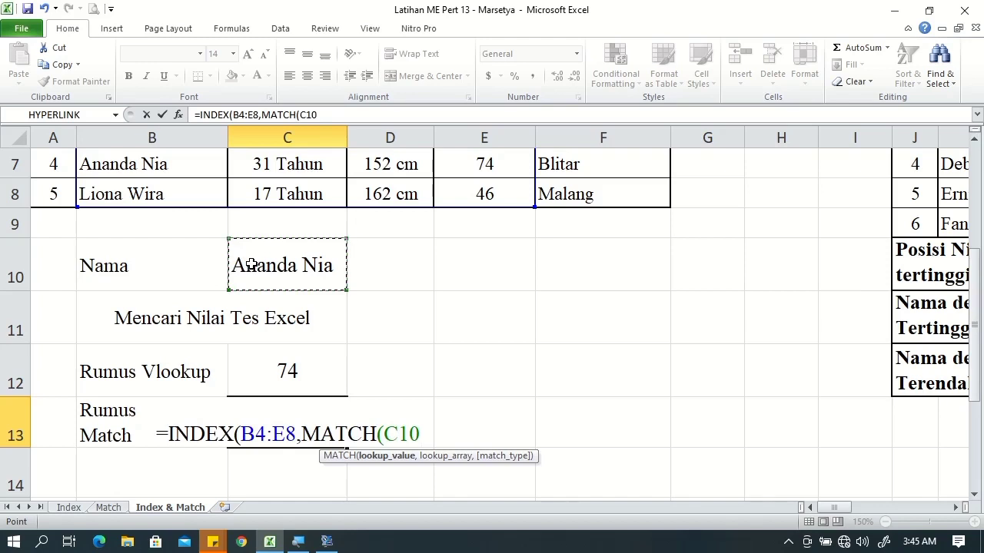
type(",")
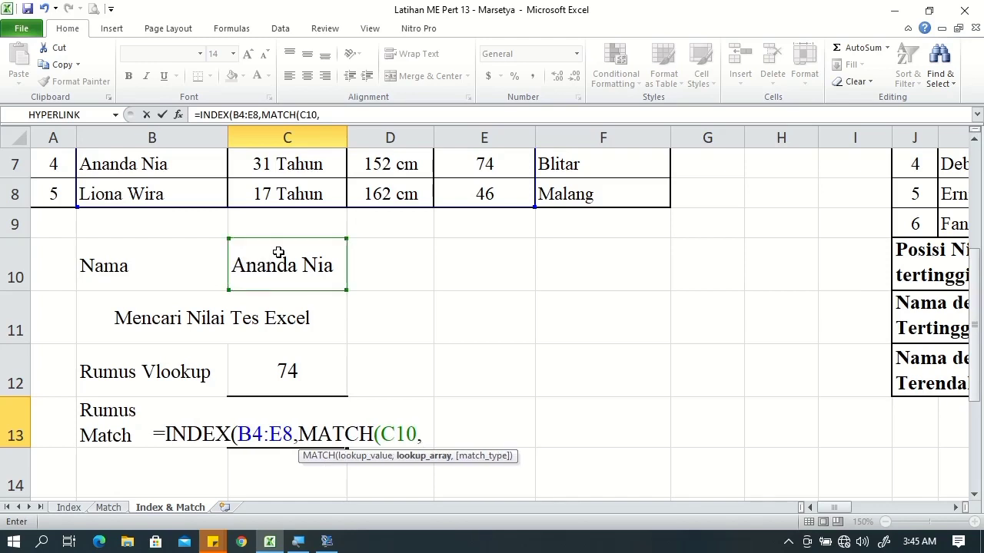
left_click_drag(976, 329, 975, 313)
left_click(137, 222)
left_click_drag(137, 222, 157, 343)
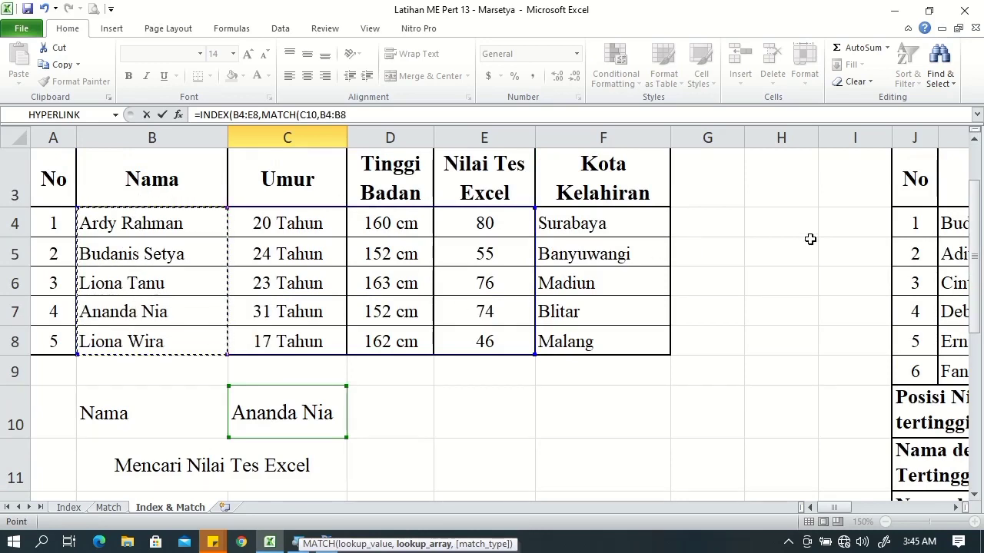
left_click_drag(976, 250, 978, 321)
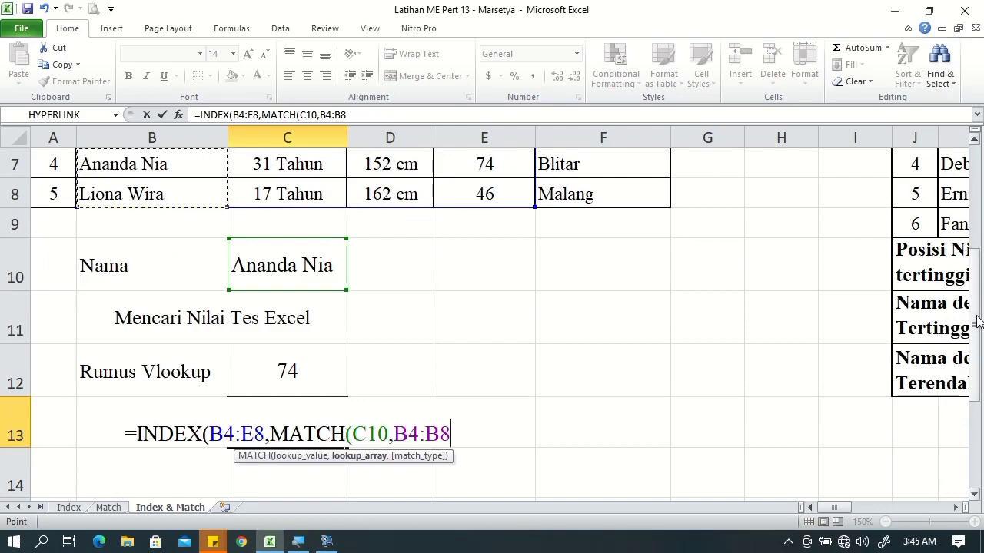
type(",")
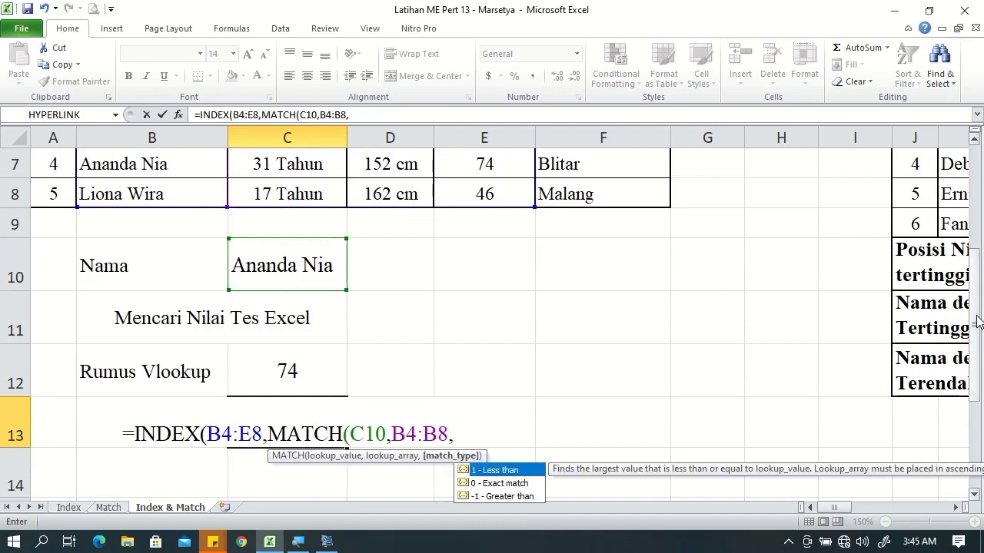
type("0")
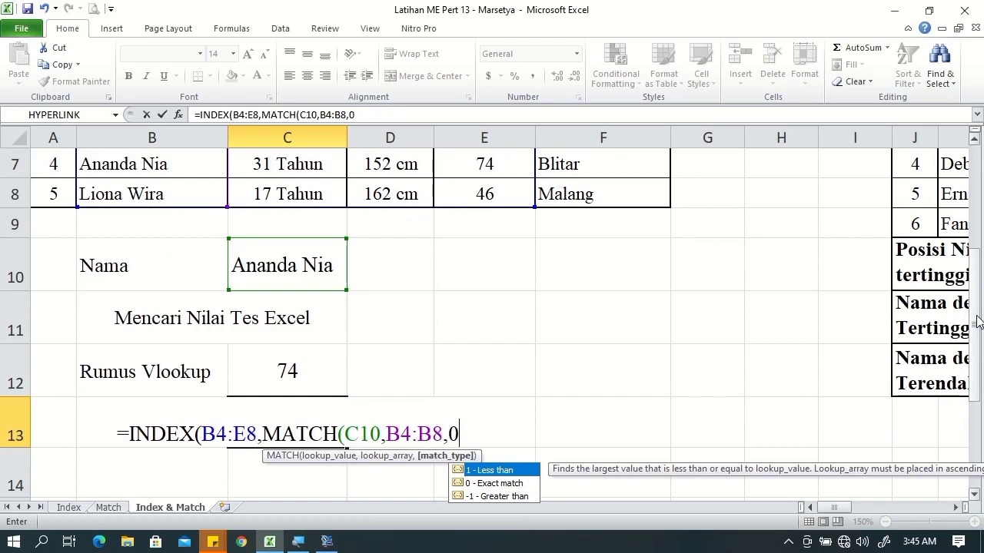
type(")")
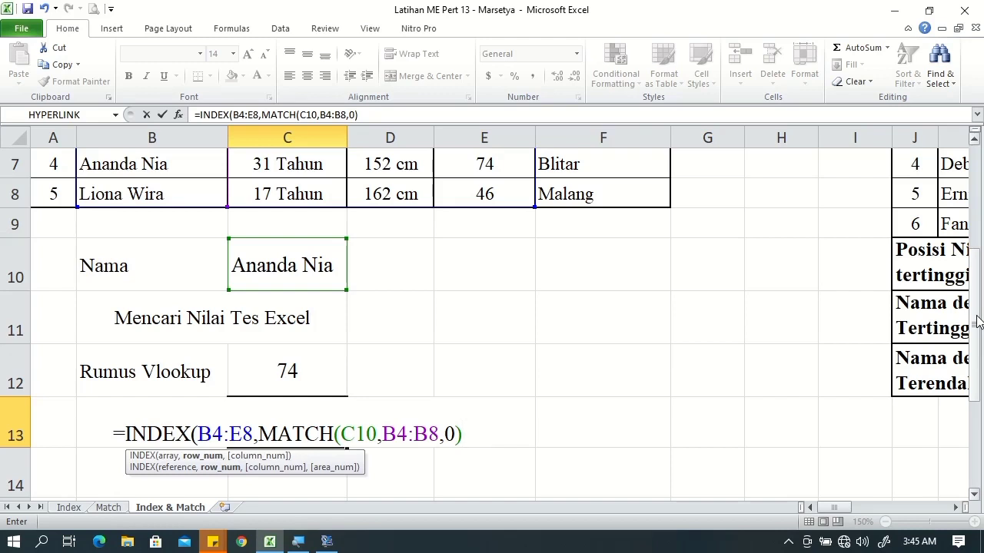
Step: Set the INDEX column number to 4 and enter the formula, accepting the proposed closing-parenthesis correction
type(",4")
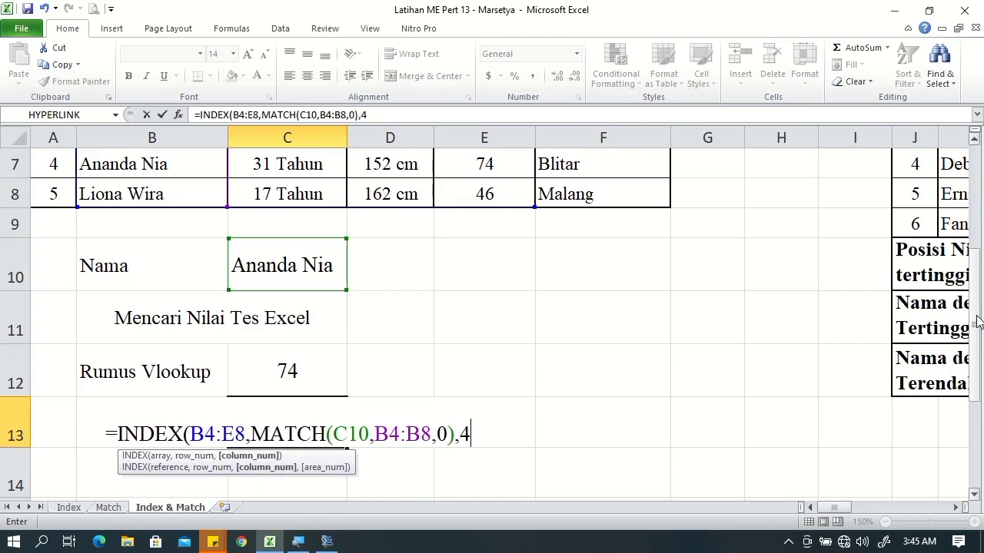
left_click_drag(978, 323, 977, 332)
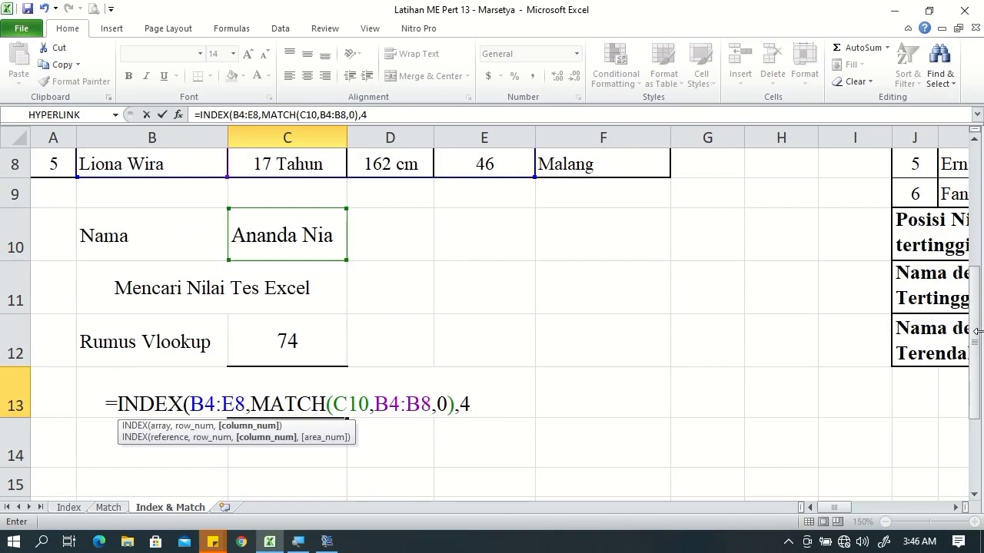
key("Return")
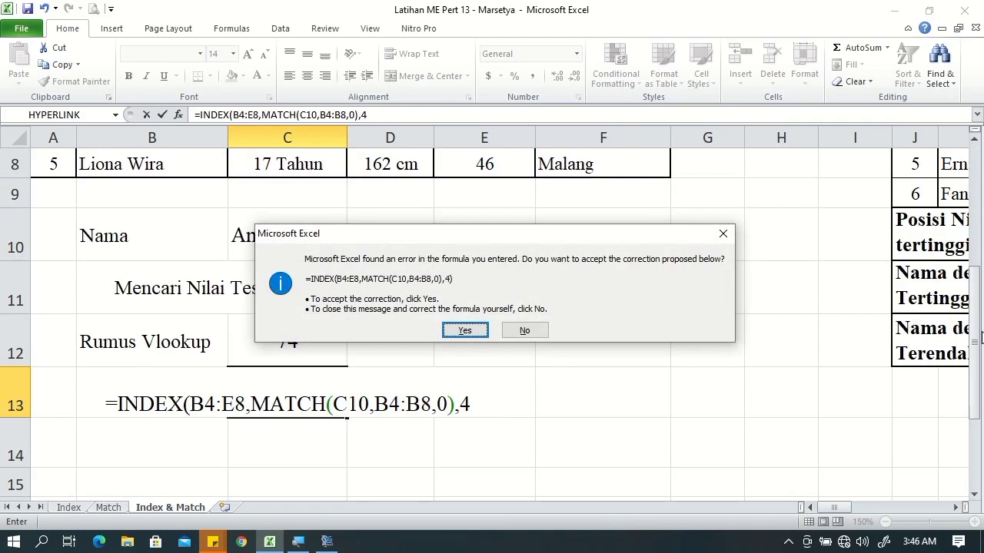
left_click(463, 330)
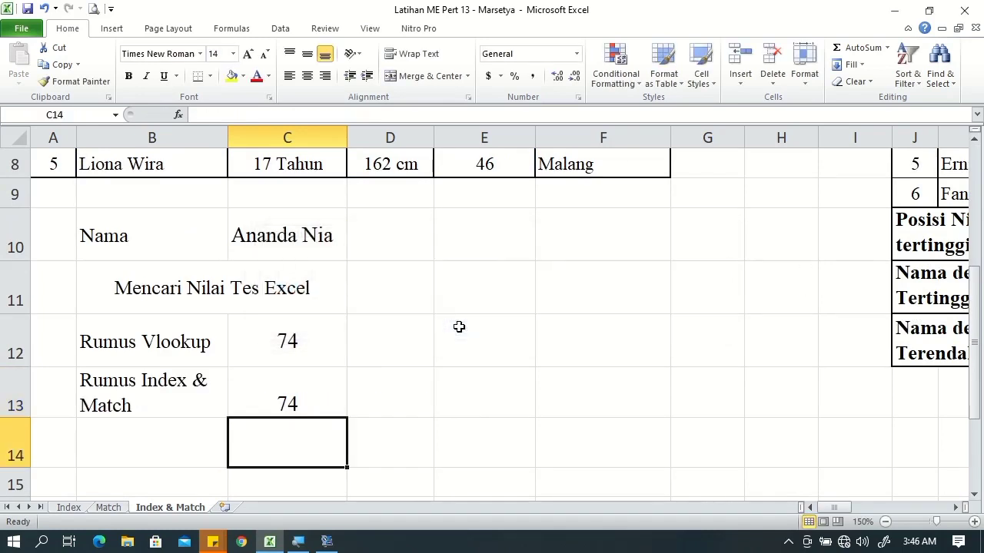
Step: Middle-align the result in C13 vertically and compare it with the VLOOKUP result in C12
left_click(313, 388)
left_click(307, 54)
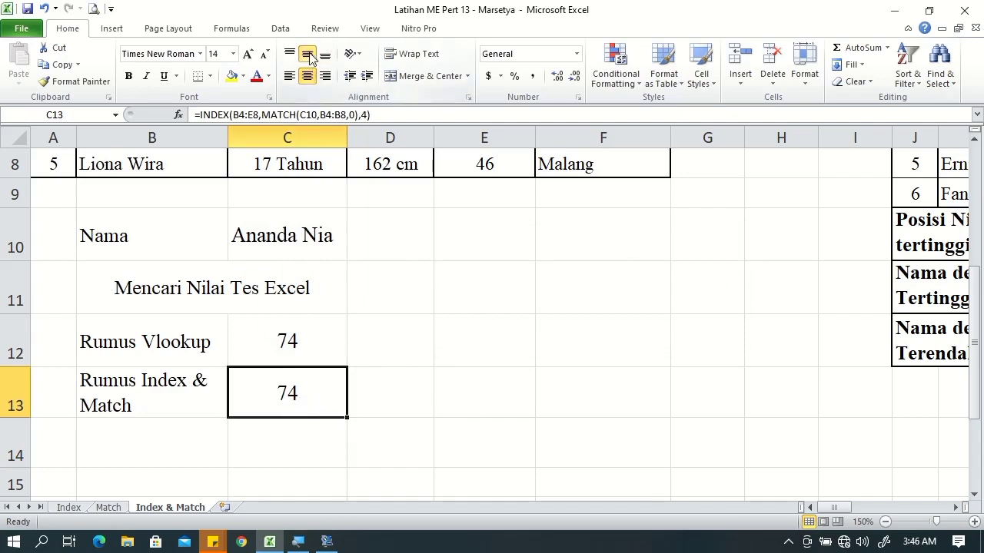
left_click(278, 340)
left_click(272, 385)
left_click(271, 330)
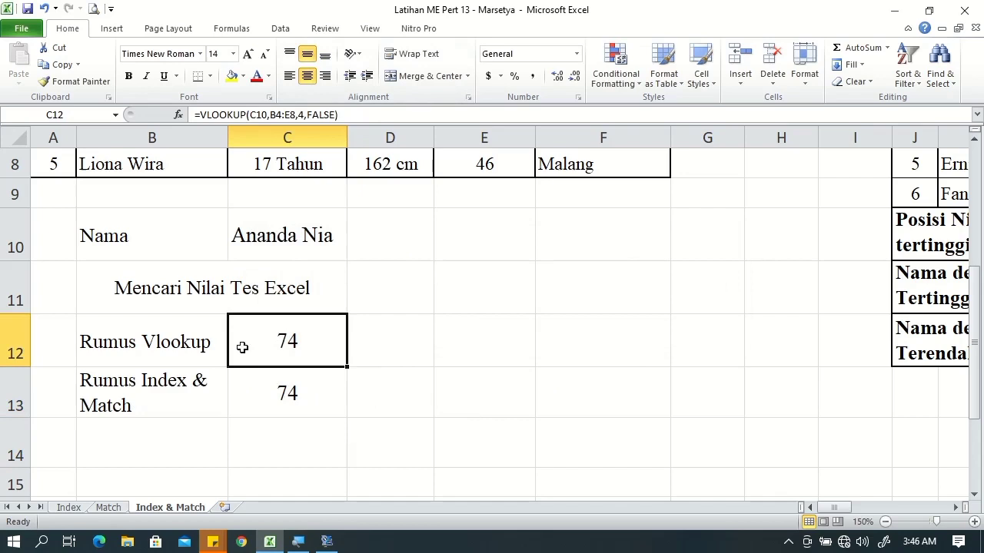
Step: Review the INDEX-MATCH formula in C13 and examine the Hasil Seleksi Tes Excel table with its blank answer cells L10:L12
left_click(264, 392)
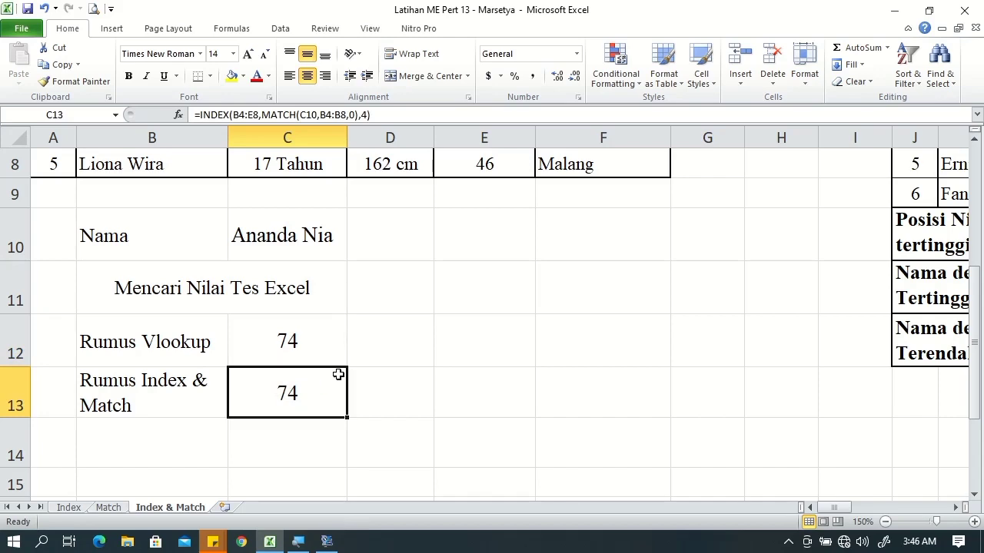
left_click_drag(846, 508, 870, 508)
left_click_drag(977, 382, 972, 296)
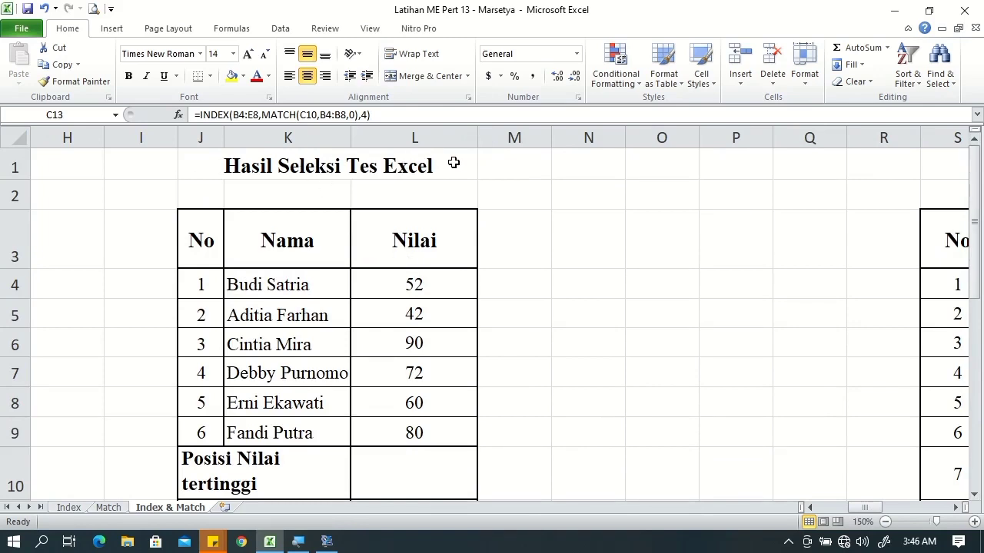
left_click_drag(976, 214, 977, 263)
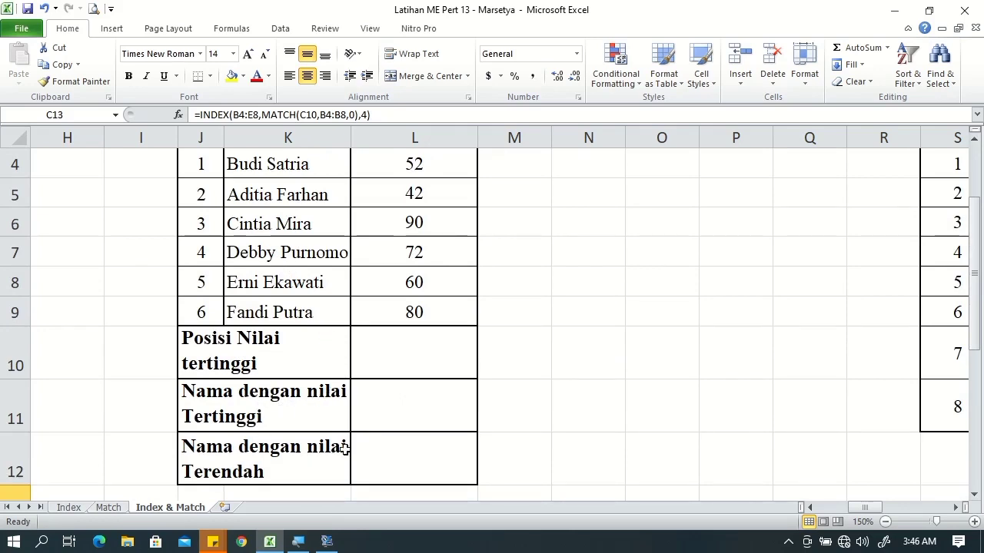
left_click(390, 350)
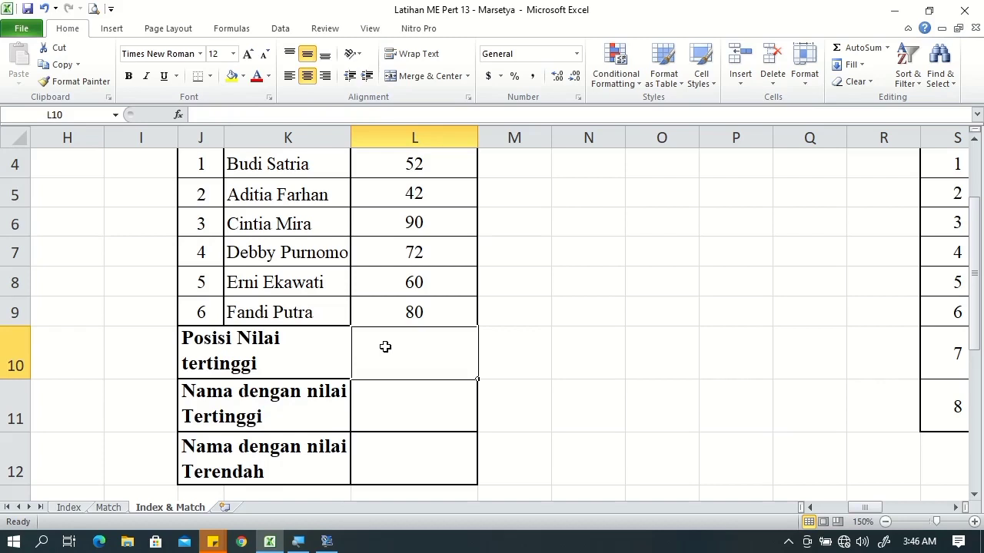
mouse_move(413, 367)
left_mouse_down()
mouse_move(418, 443)
mouse_move(417, 433)
left_mouse_up()
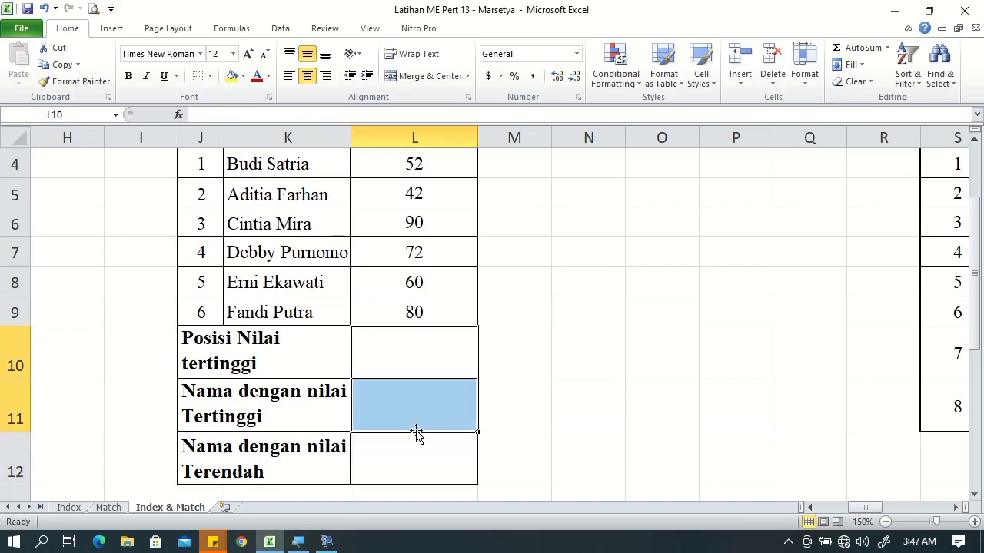
left_click(408, 419)
key("Down")
Step: Left-align L10 and start a MATCH formula there with MAX of L4:L9 as its lookup value
left_click(405, 352)
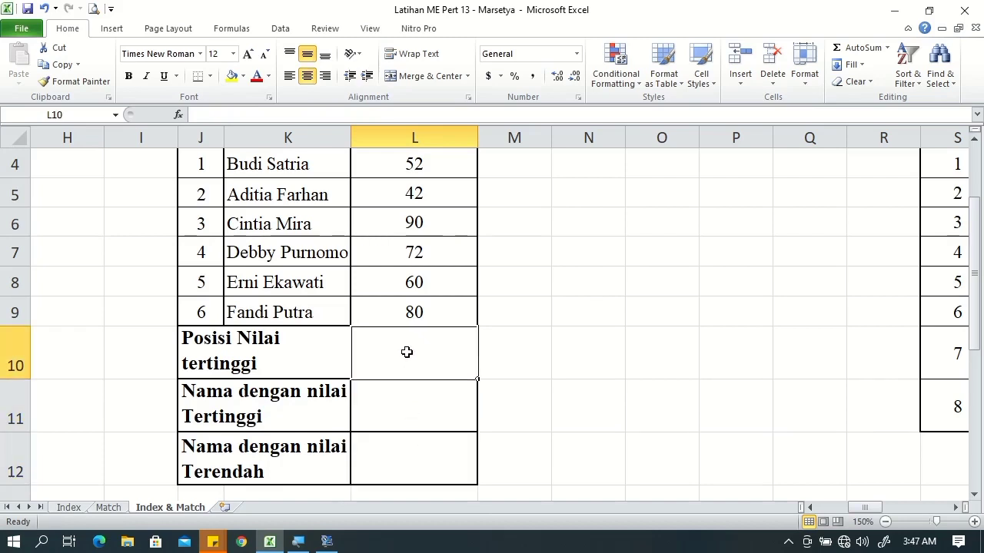
left_click(289, 75)
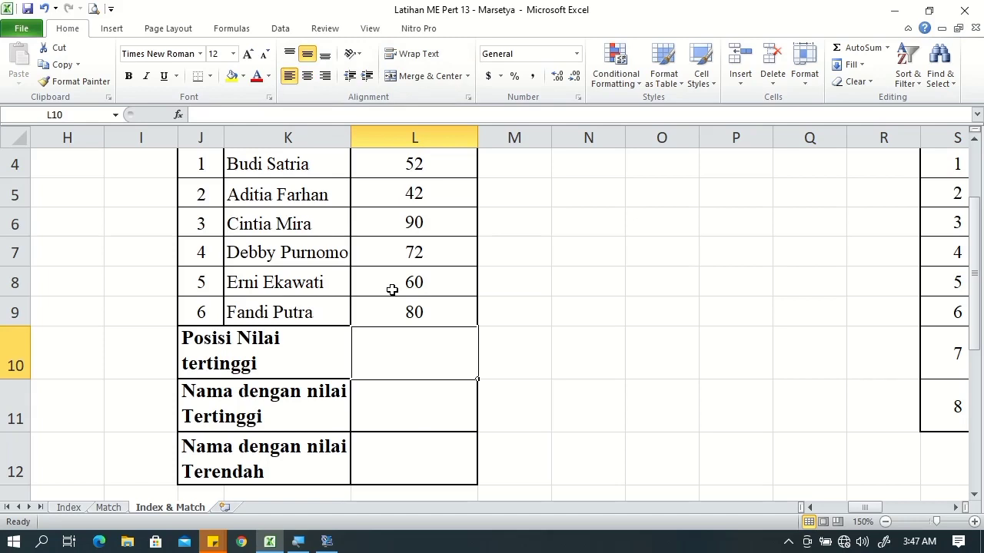
type("=ma")
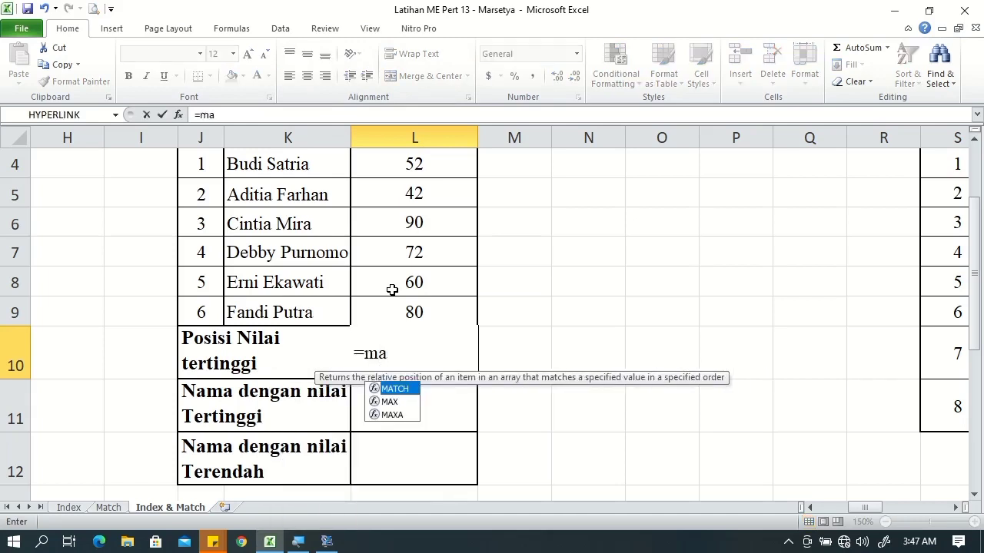
key("Tab")
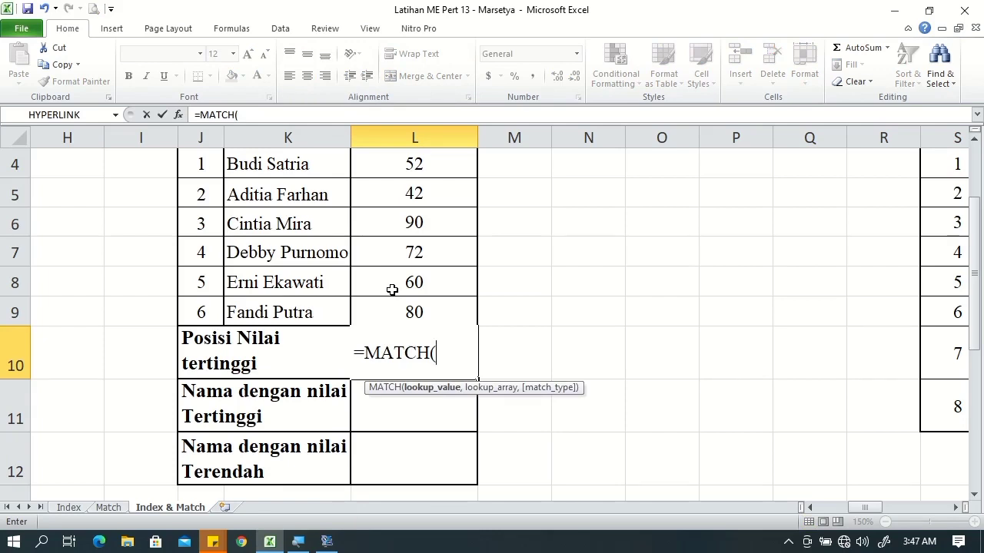
type("m")
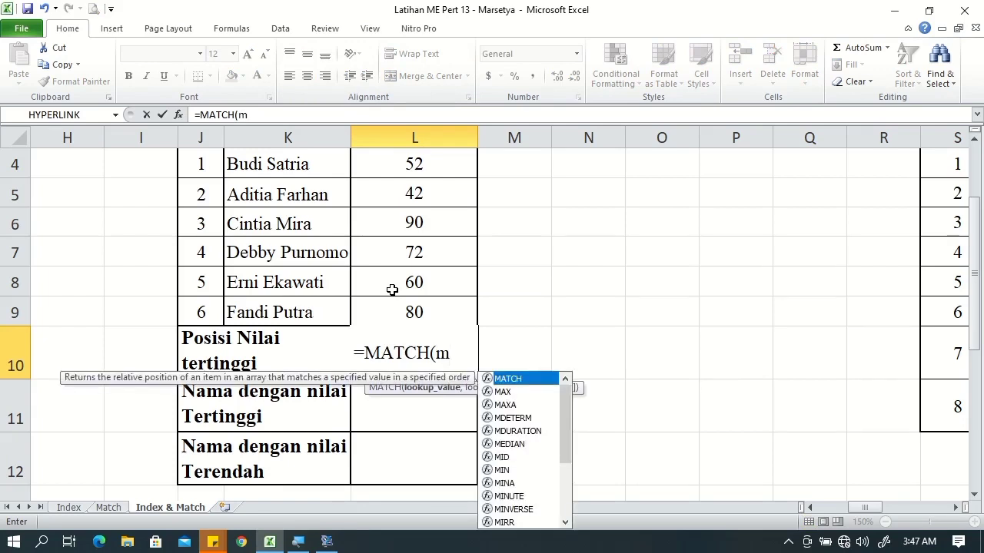
type("ax")
key("Tab")
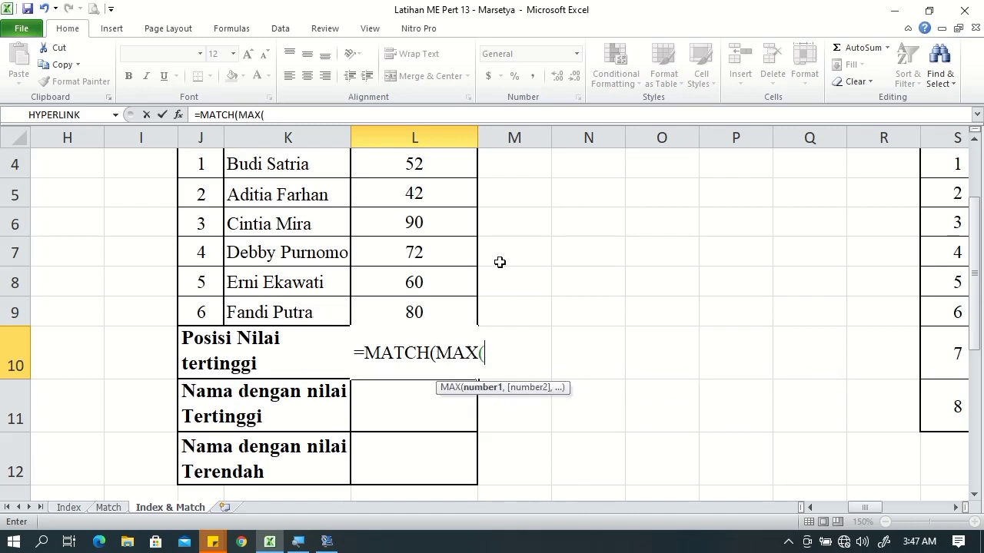
left_click_drag(977, 221, 976, 205)
left_click_drag(438, 221, 435, 377)
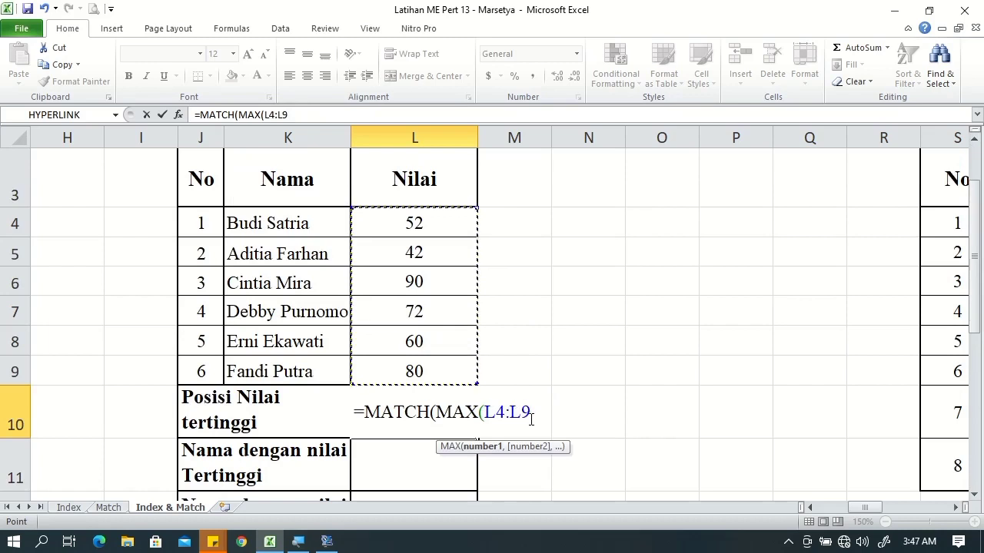
type("),")
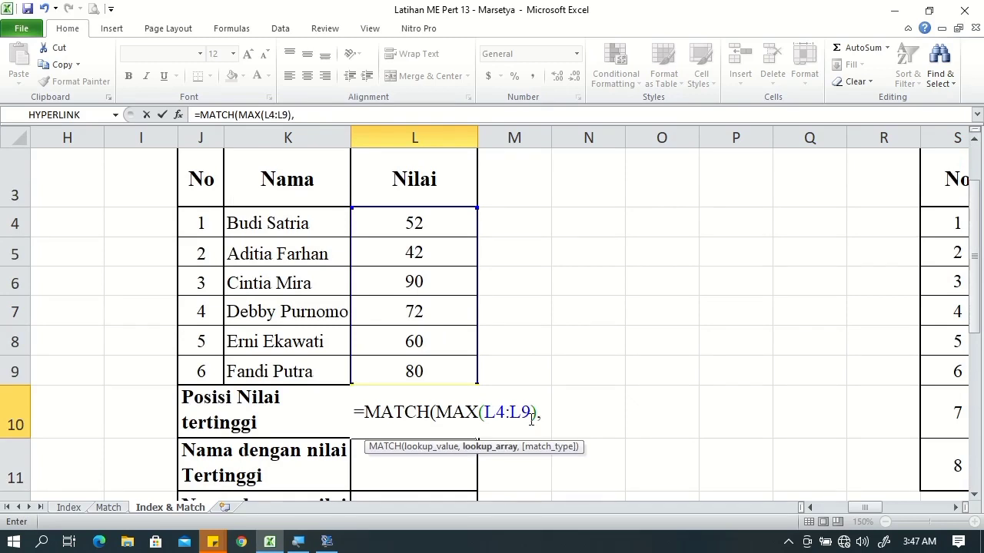
Step: Complete L10's MATCH with lookup array L4:L9 and match type 0, accepting the proposed parenthesis correction, and center the result
left_click_drag(414, 223, 427, 372)
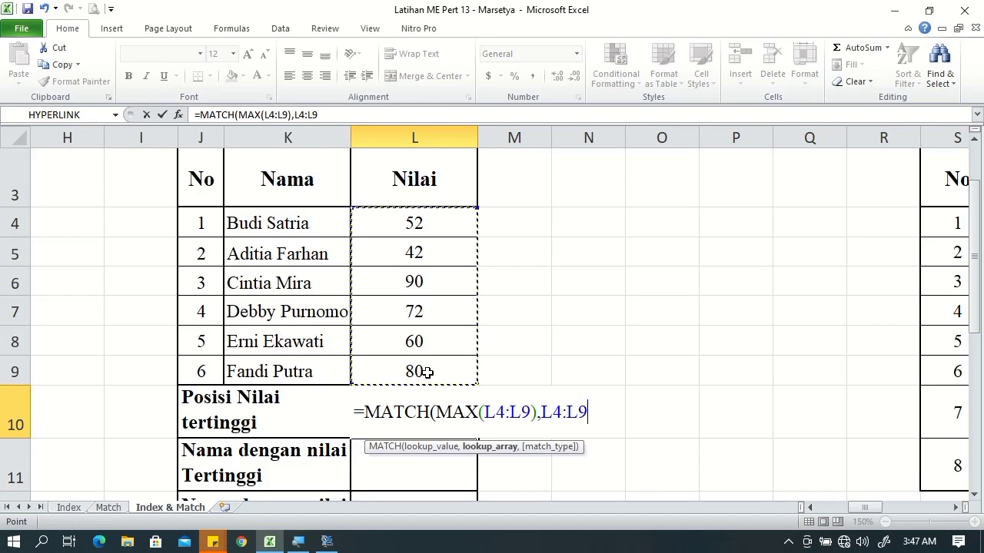
type(",0")
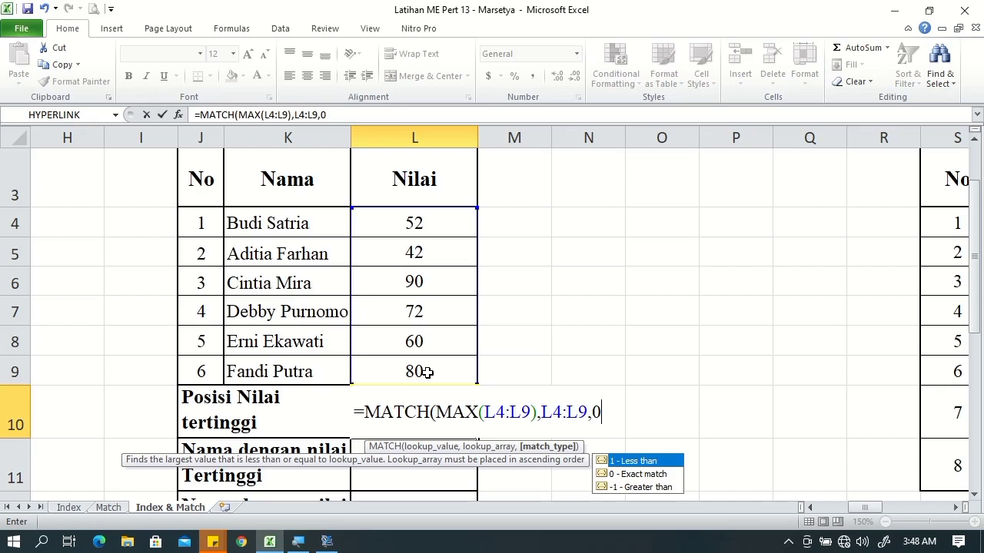
key("Return")
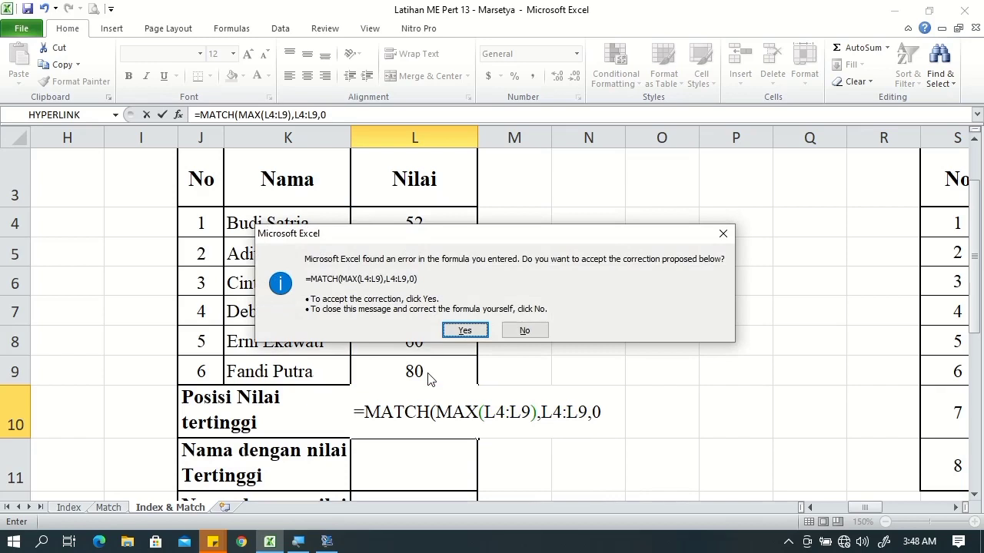
left_click(464, 332)
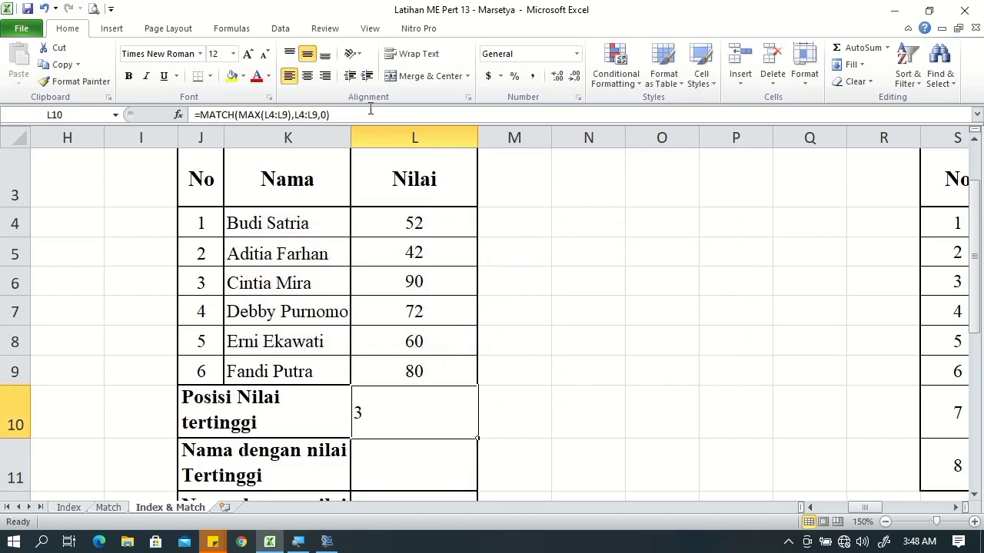
left_click(307, 76)
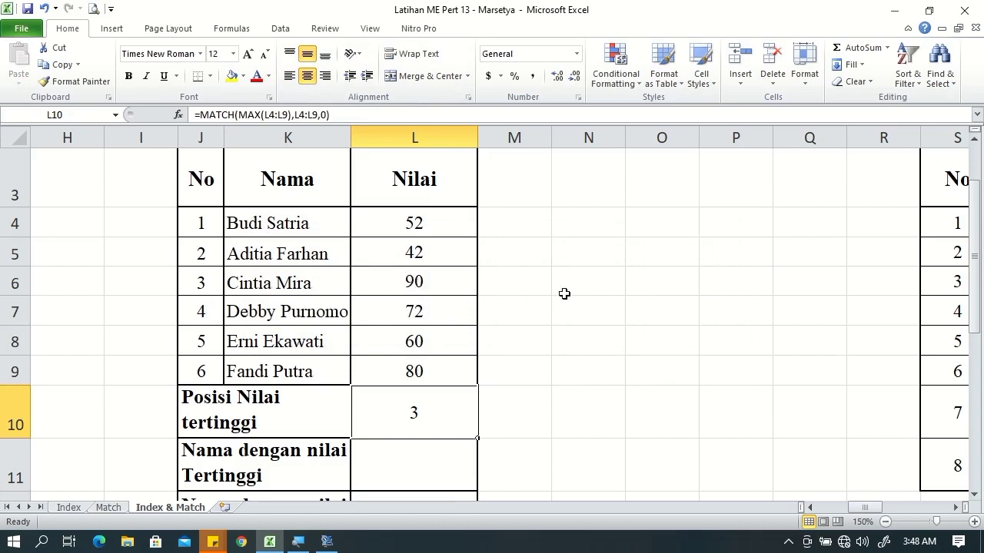
Step: Start an INDEX formula in L11 for the name with the highest score, using K4:L9 as its array
left_click_drag(977, 282, 965, 286)
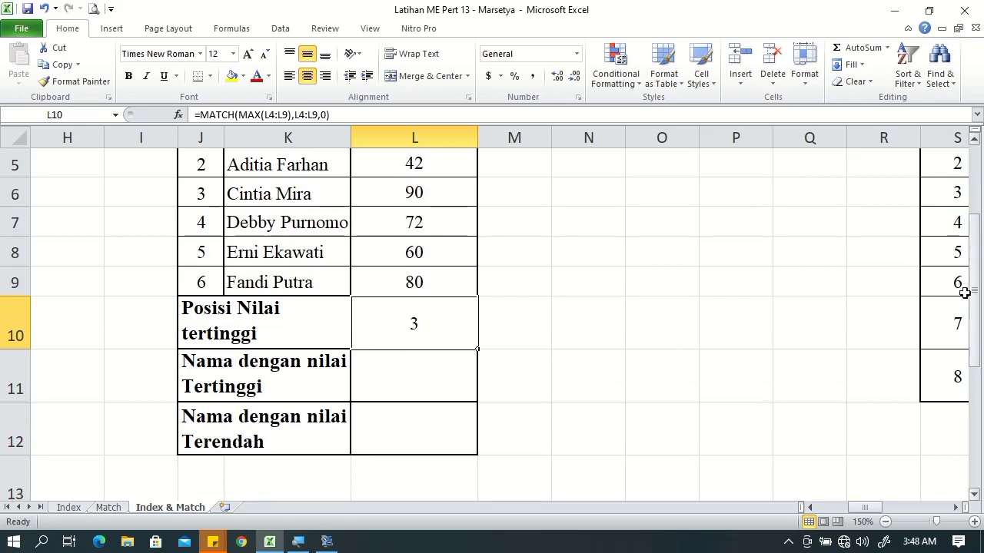
left_click(449, 372)
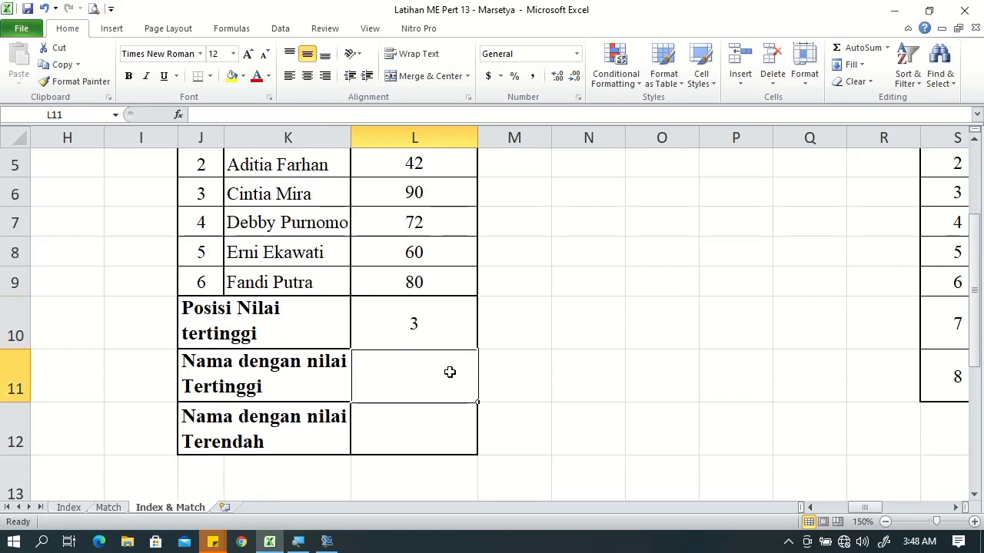
type("=in")
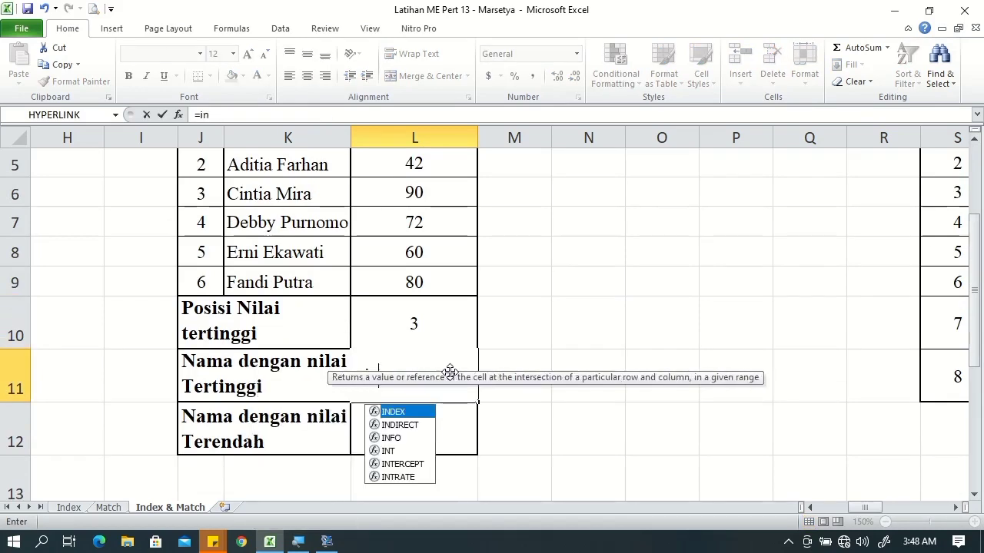
key("Tab")
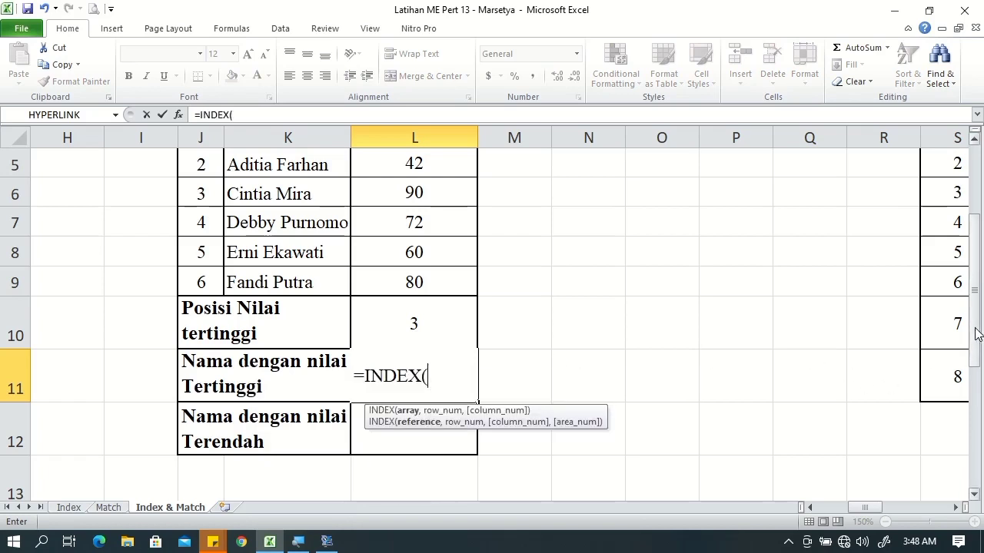
left_click_drag(974, 326, 974, 275)
left_click(246, 253)
left_click_drag(406, 375, 461, 400)
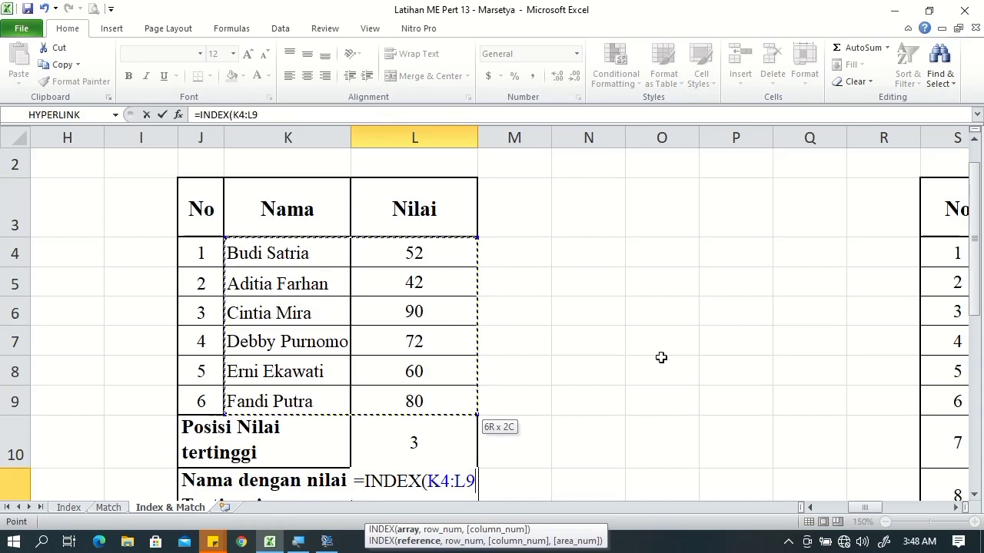
Step: Nest a MATCH as the INDEX row number, looking up MAX(L4:L9) in L4:L9 with match type 0
left_click_drag(976, 282, 978, 313)
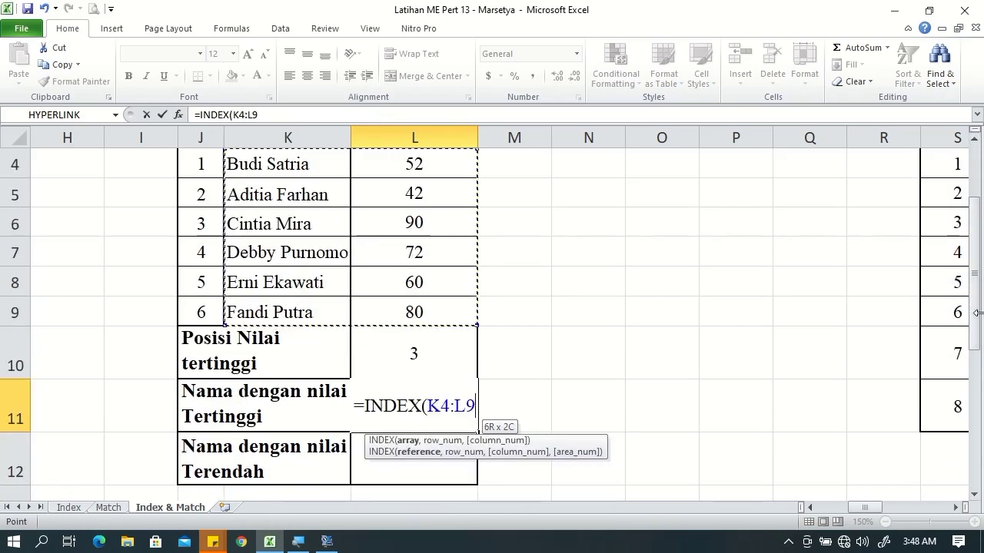
type(",ma")
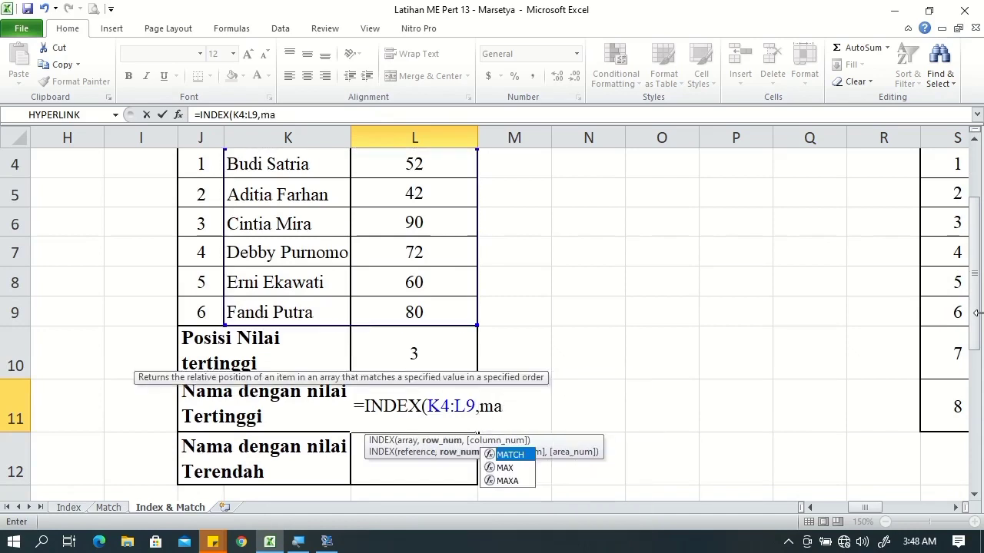
key("Tab")
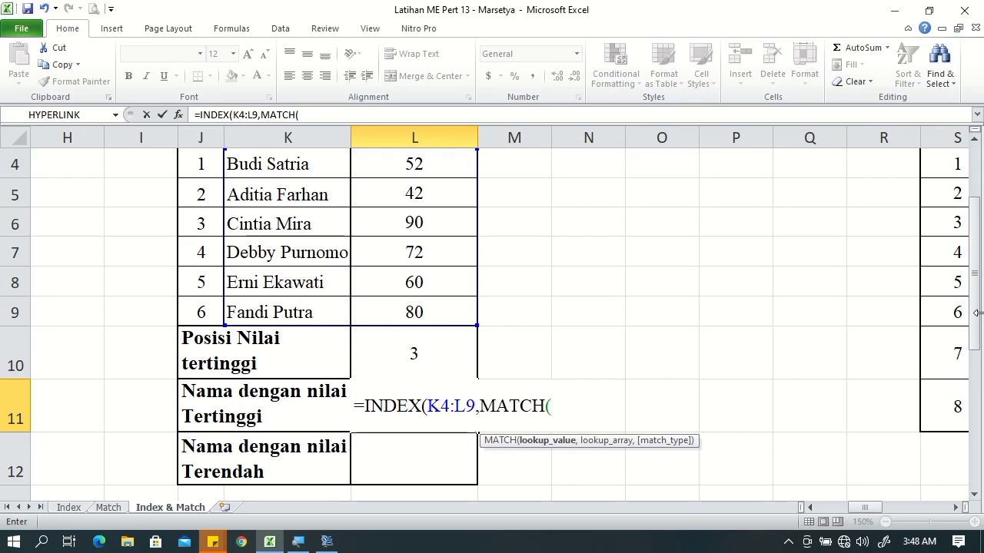
type("ma")
key("Down")
key("Tab")
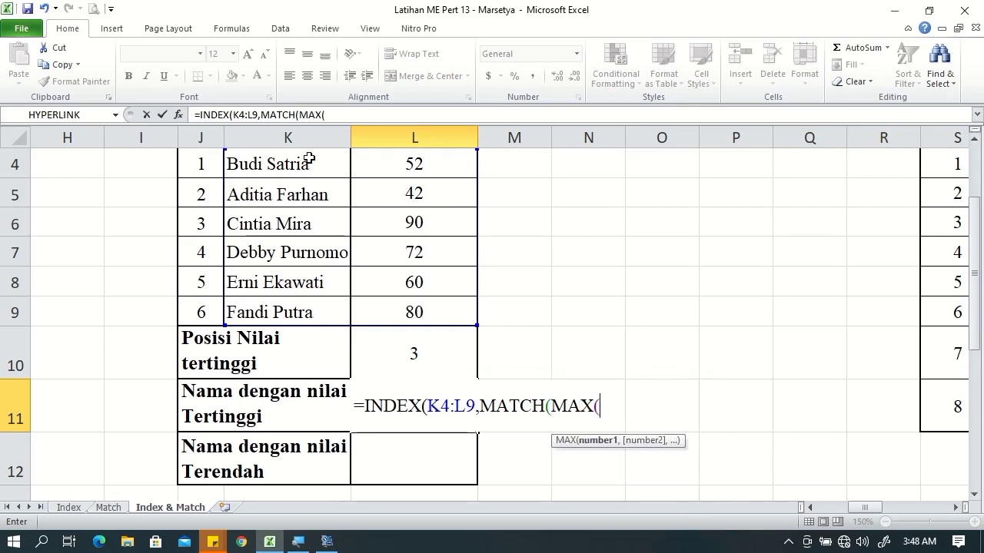
left_click(373, 165)
left_click_drag(382, 190, 440, 309)
type("),")
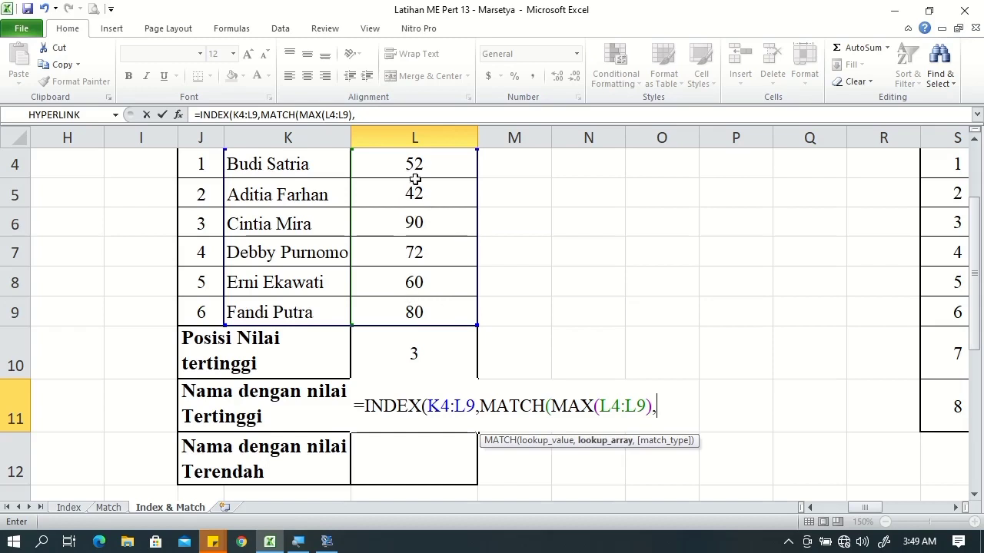
left_click_drag(409, 161, 452, 313)
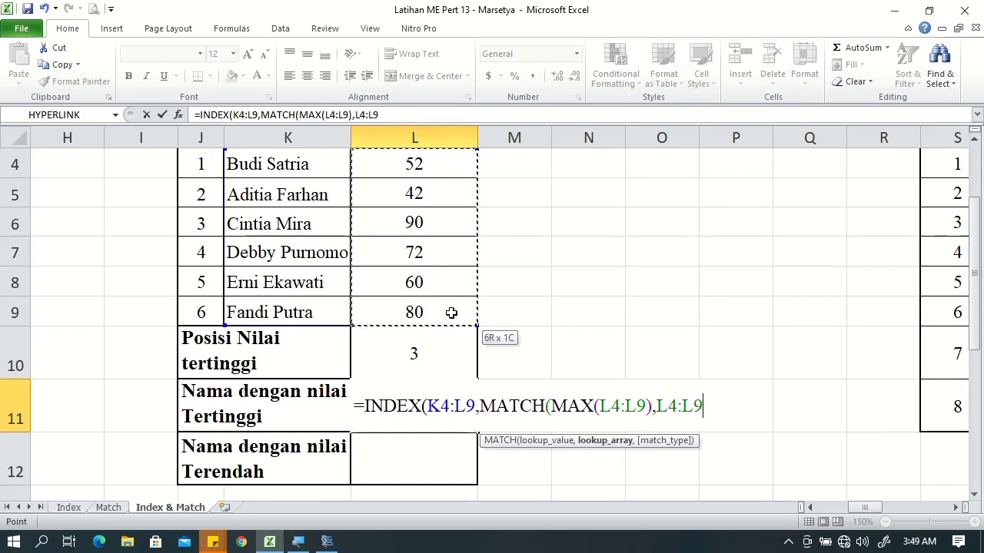
type(",0")
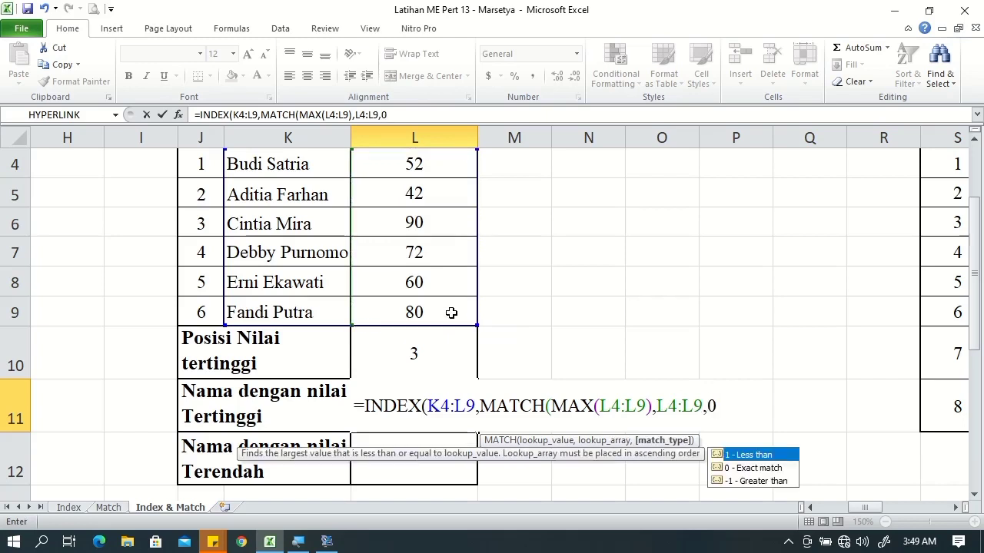
type(")")
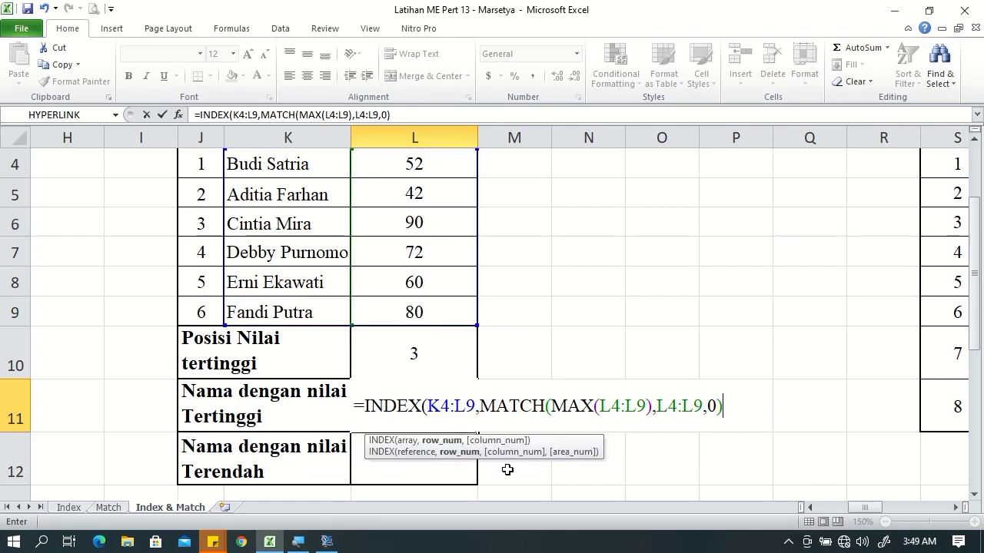
Step: Set the INDEX column number to 1 in L11 and enter the formula, accepting the proposed closing-parenthesis correction
left_click_drag(481, 406, 738, 420)
left_click(724, 406)
type(",1")
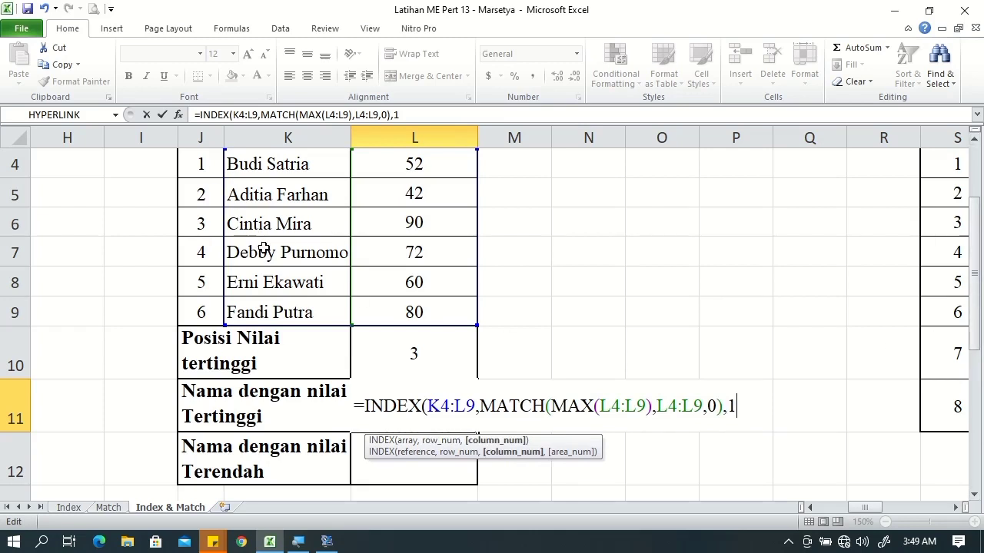
key("Return")
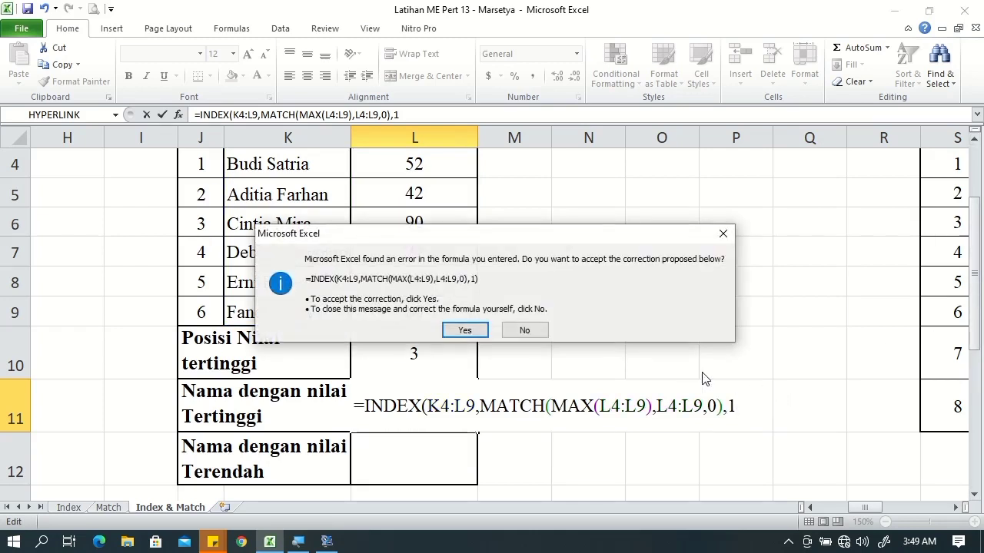
left_click(465, 331)
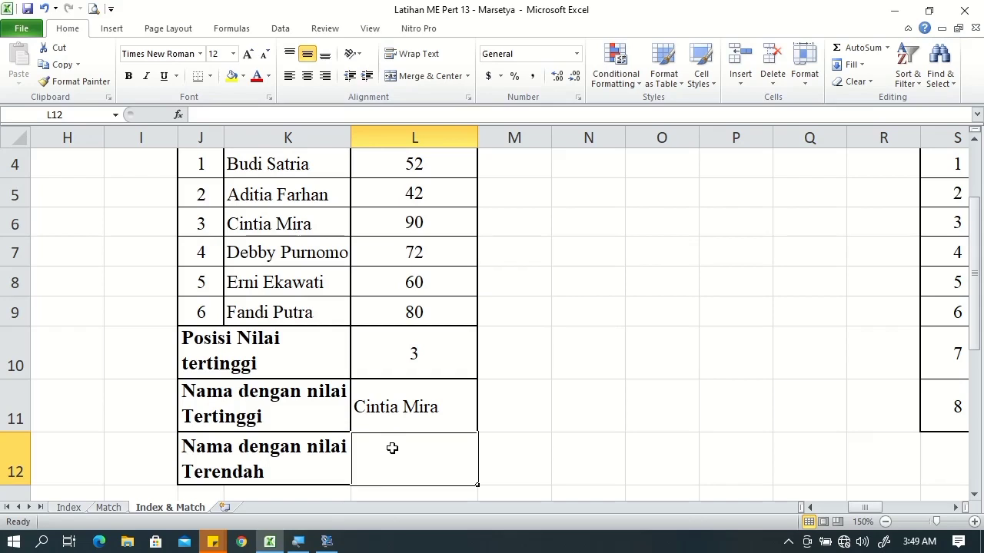
Step: Start an INDEX formula in L12 for the name with the lowest score, using K4:L9 as its array
type("=in")
key("Tab")
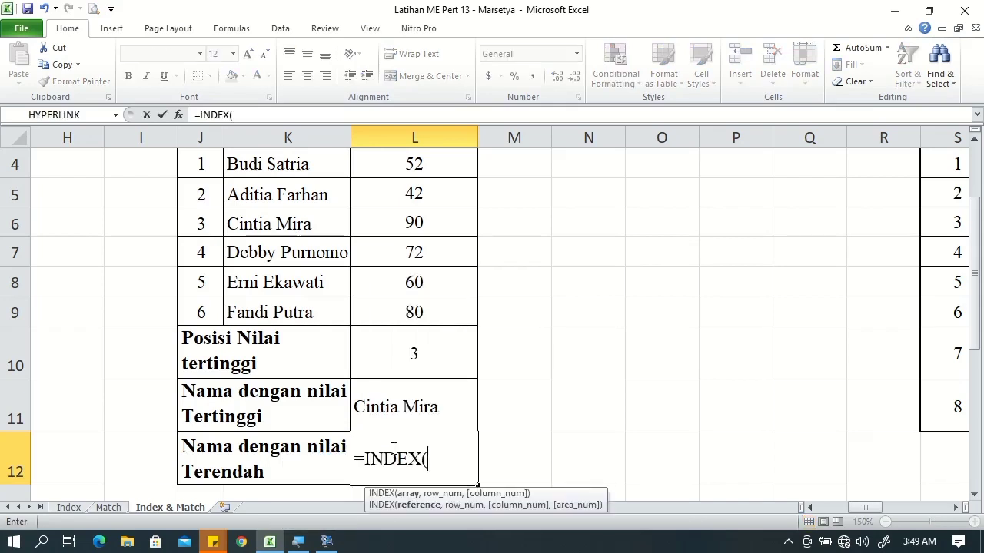
left_click(253, 164)
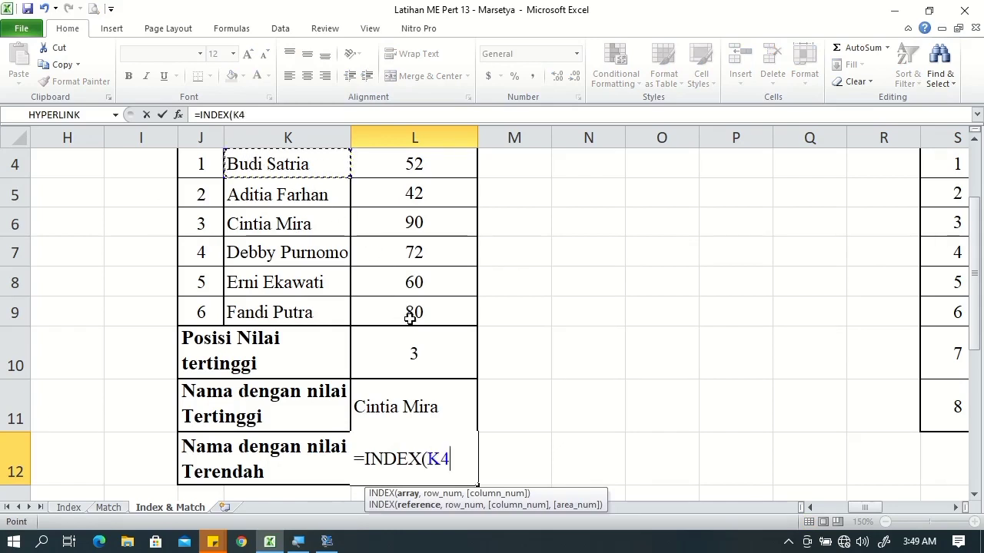
left_click_drag(412, 318, 411, 318)
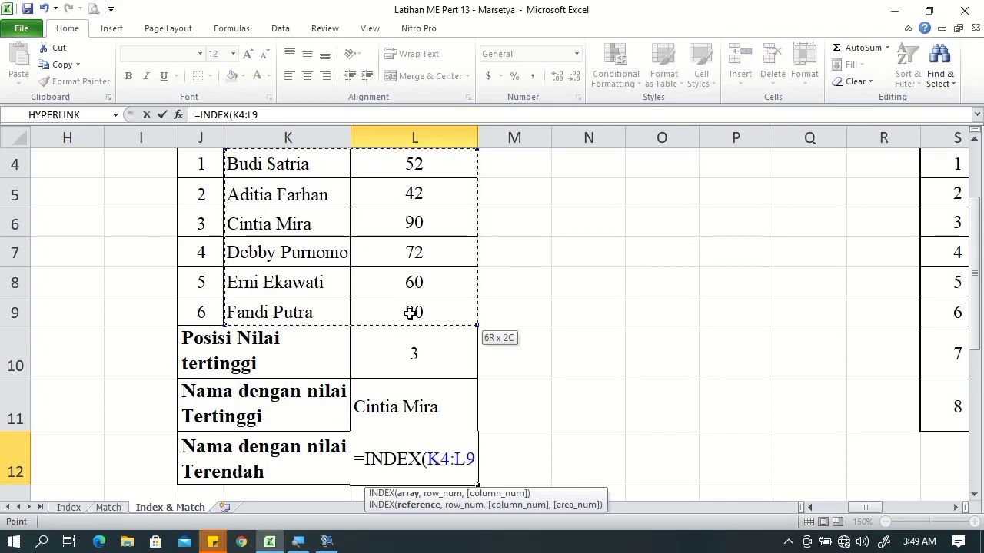
type(",")
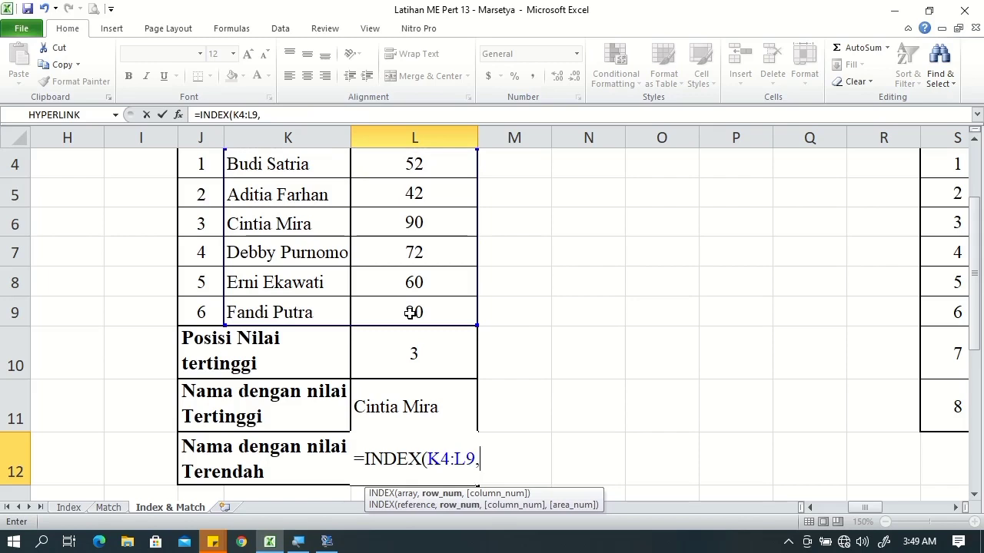
Step: Nest a MATCH as the row number of L12's INDEX, with MIN(L4:L9) as its lookup value
type("mat")
key("Tab")
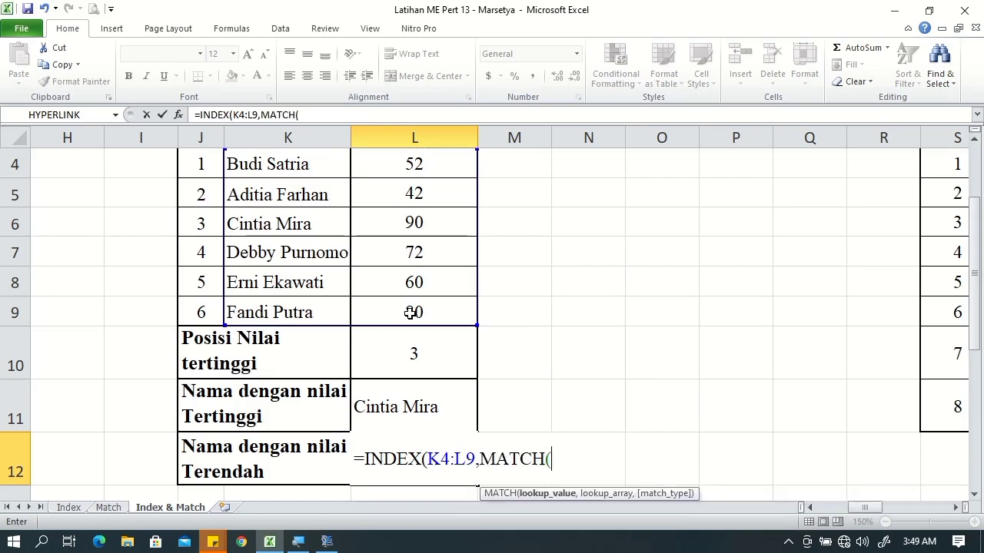
type("mi")
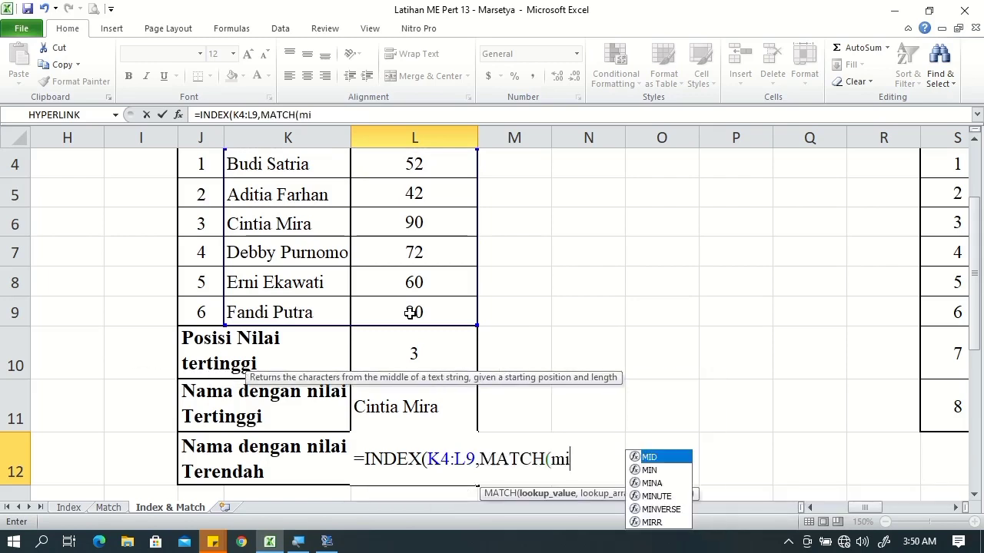
key("Down")
key("Tab")
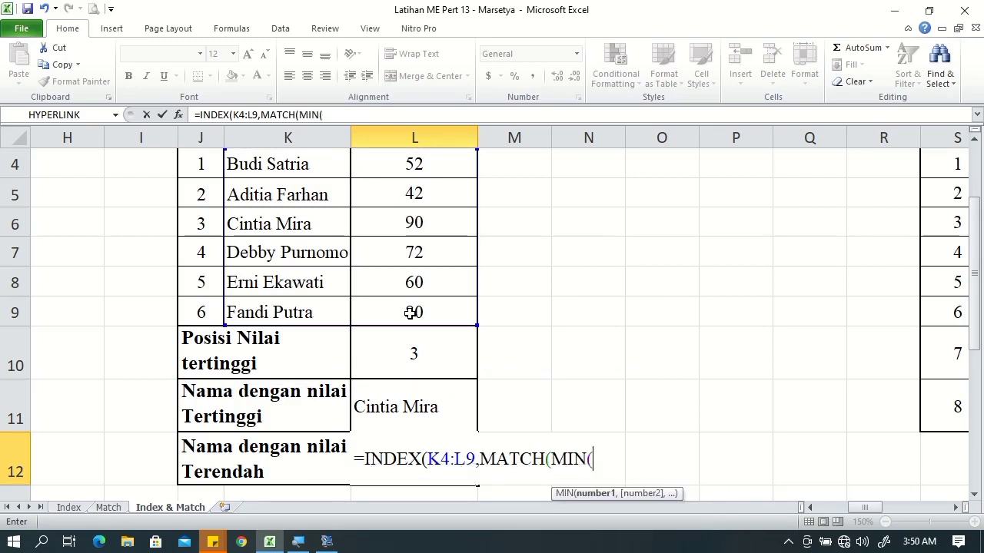
left_click(387, 166)
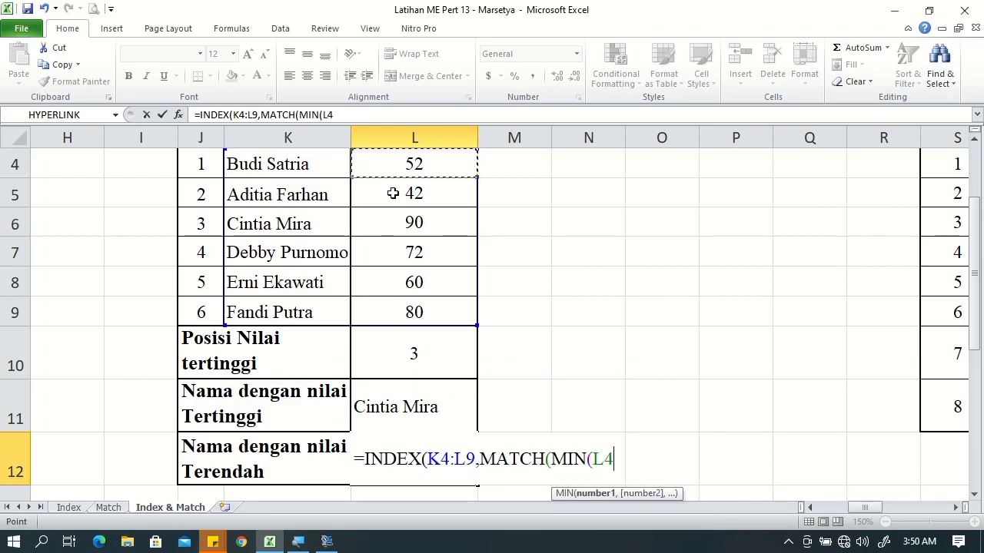
left_click_drag(428, 298, 426, 312)
type("),")
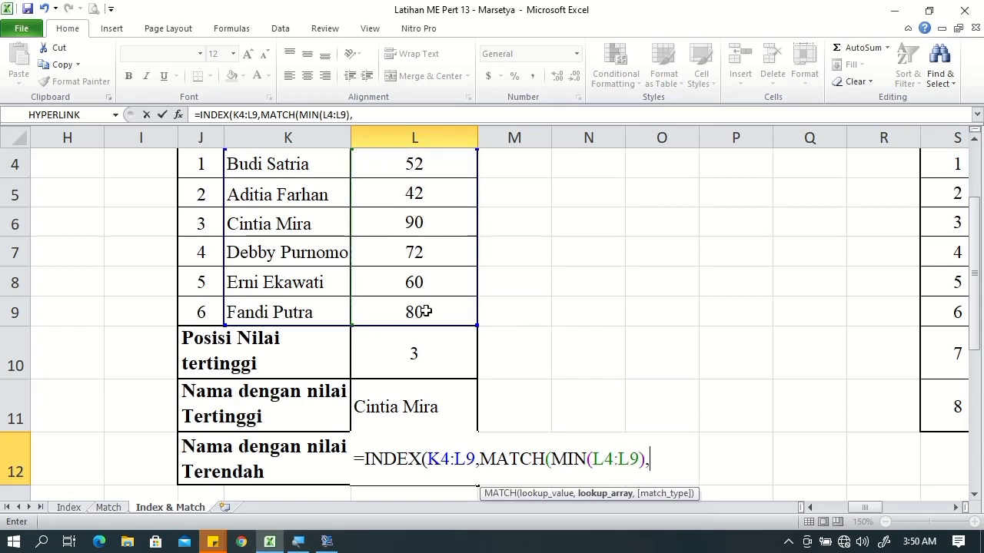
Step: Complete the nested MATCH in L12 with lookup array L4:L9 and match type 0
left_click(369, 163)
left_click_drag(413, 293, 415, 311)
type(",0")
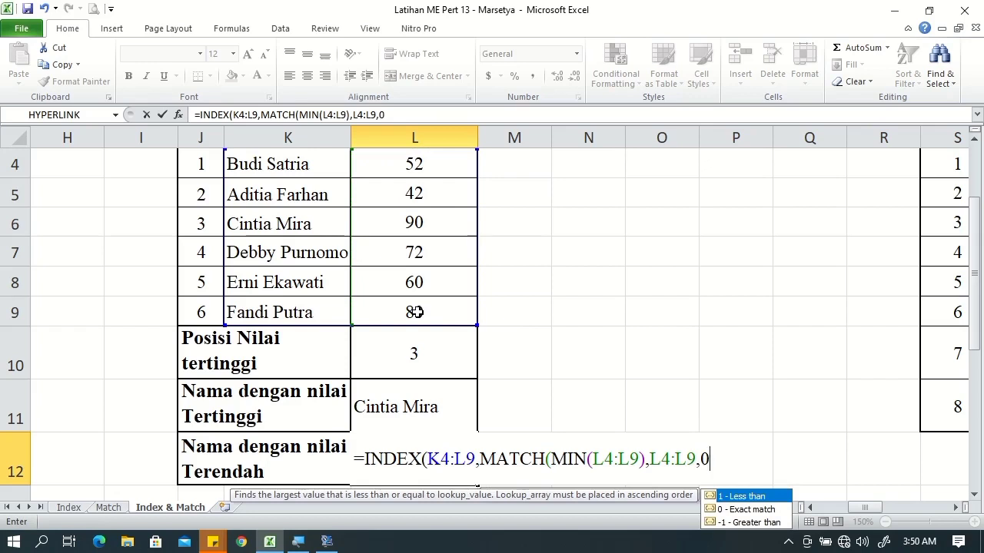
type(")")
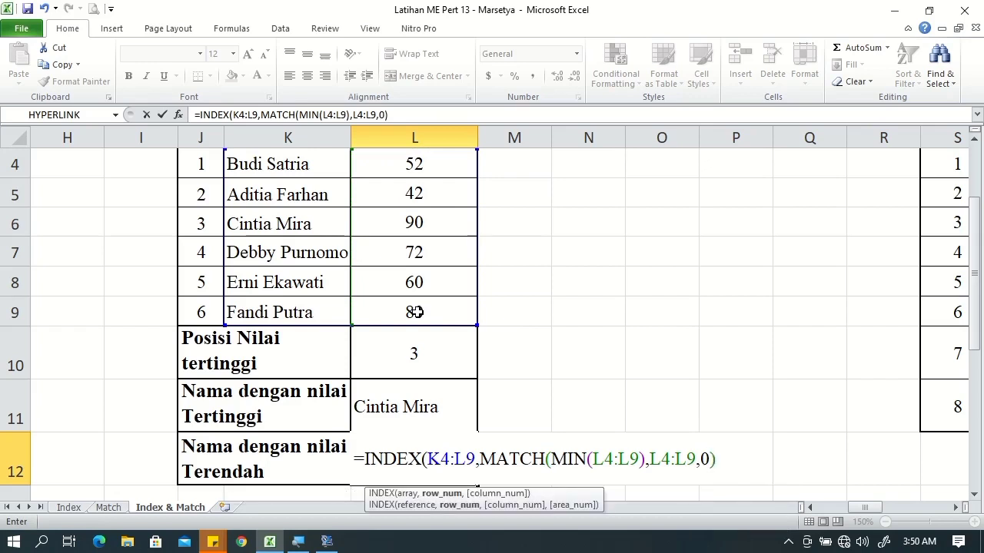
Step: Set the INDEX column number to 1 in L12 and enter the formula, accepting the proposed closing-parenthesis correction
type(",")
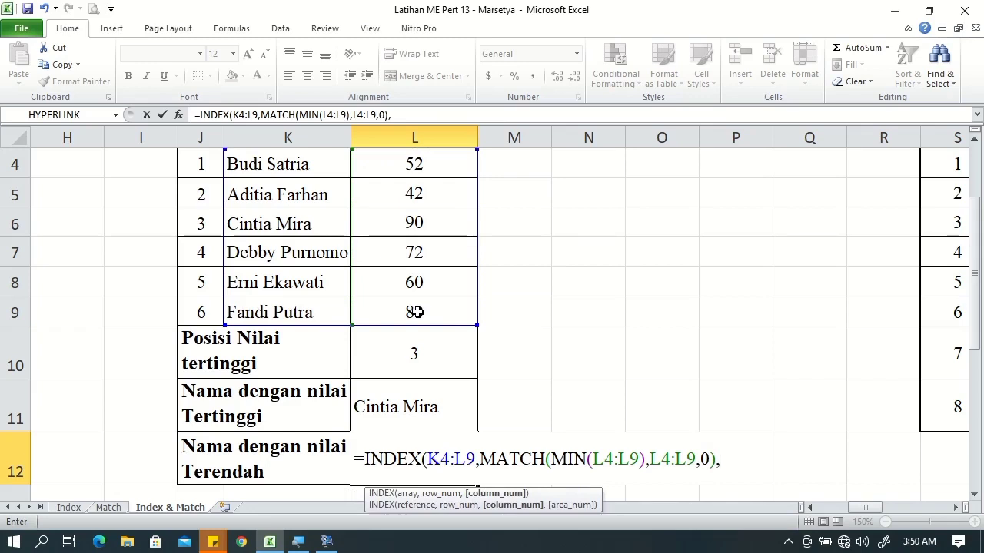
type("1")
key("Return")
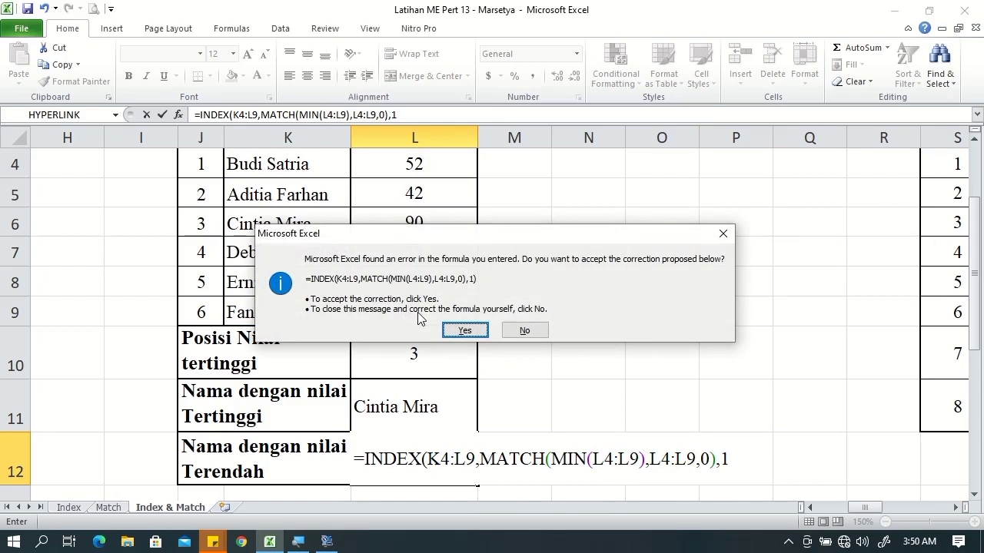
left_click(459, 329)
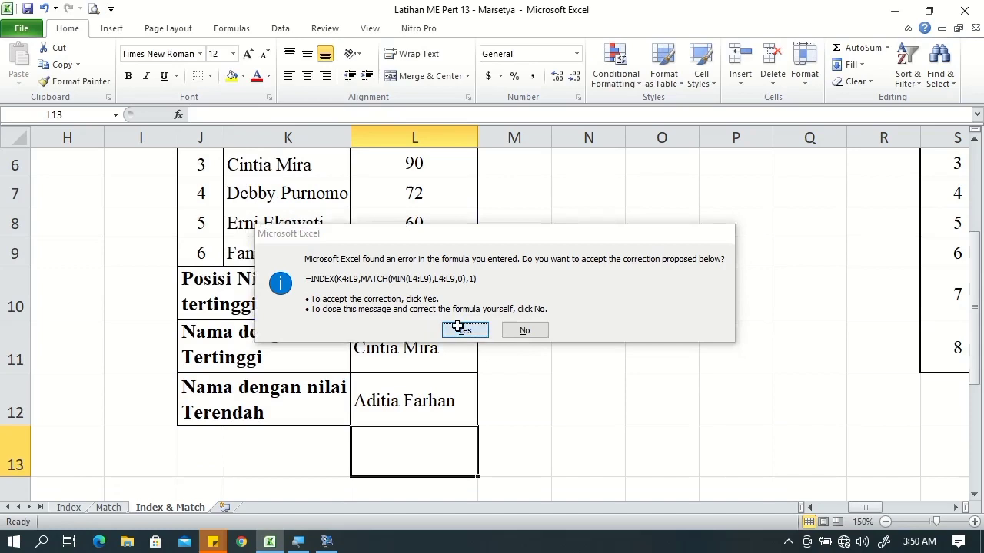
left_click(437, 391)
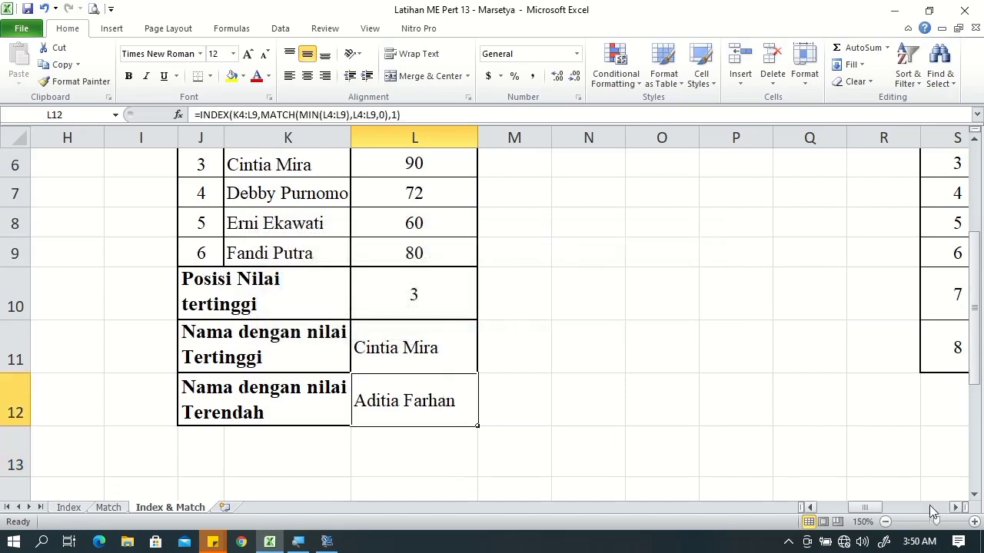
left_click_drag(971, 362, 971, 332)
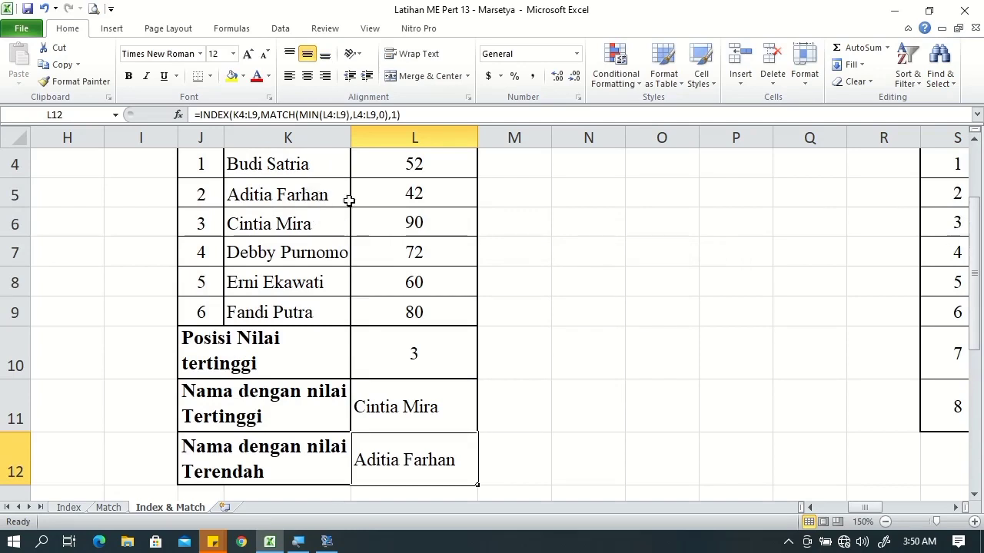
Step: Examine the Data Penjualan Toko Elektronik table's empty Harga and Total columns and the Tabel Harga price table beside it
left_click_drag(873, 507, 921, 508)
left_click_drag(978, 286, 976, 222)
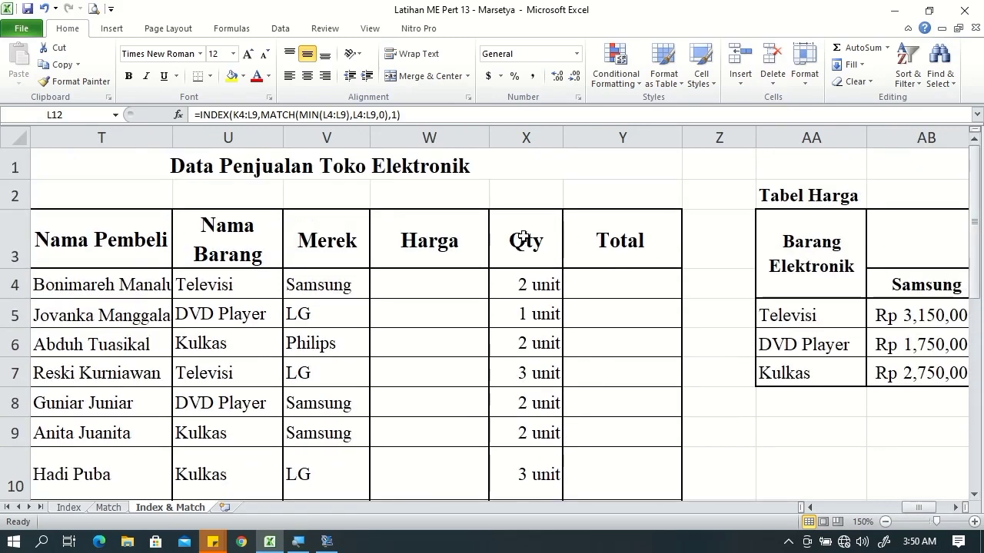
left_click(439, 273)
left_click(589, 277)
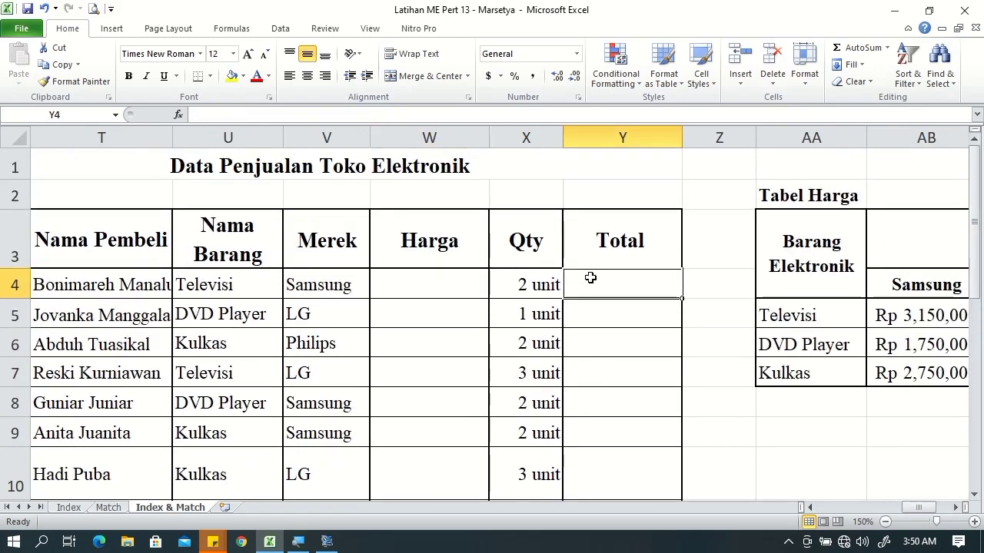
left_click(455, 275)
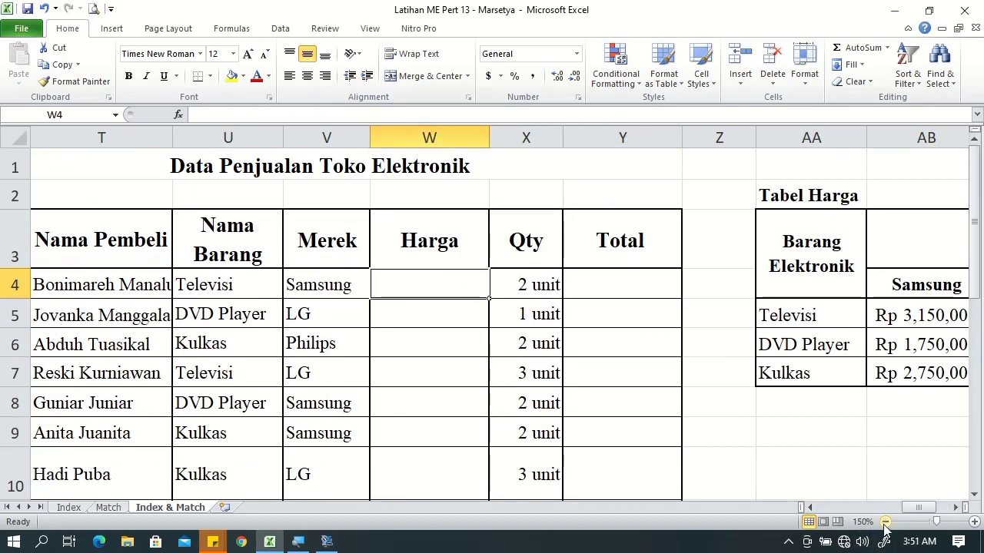
left_click_drag(918, 507, 919, 509)
left_click(495, 194)
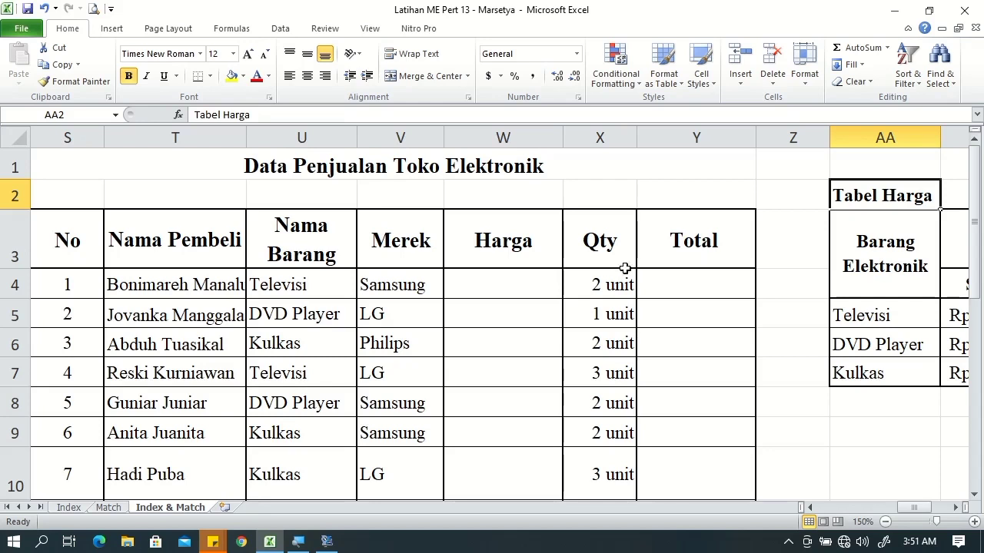
Step: Enter a formula in Y4 that calculates the Total as price times quantity, =W4*X4
left_click(675, 283)
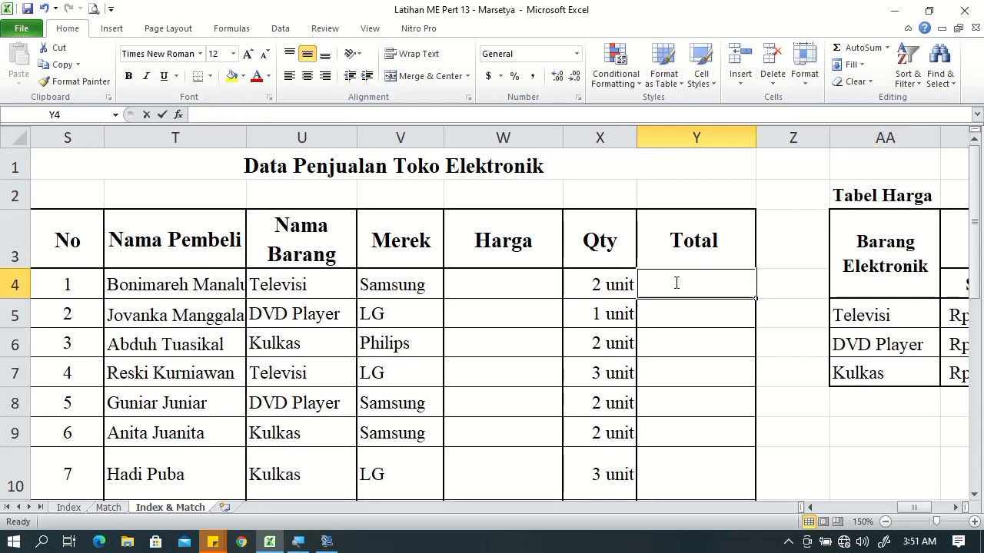
type("=")
left_click(463, 289)
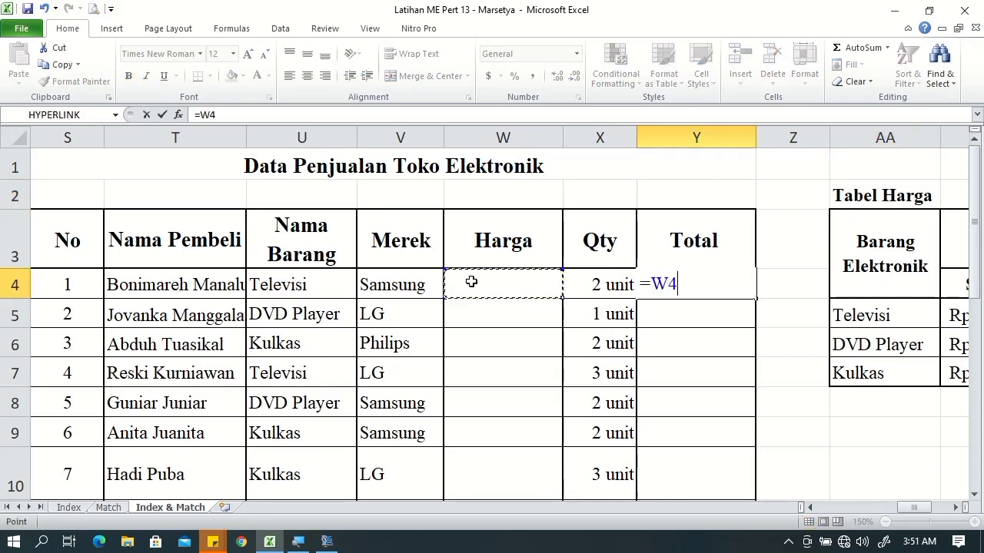
type("*")
left_click(596, 286)
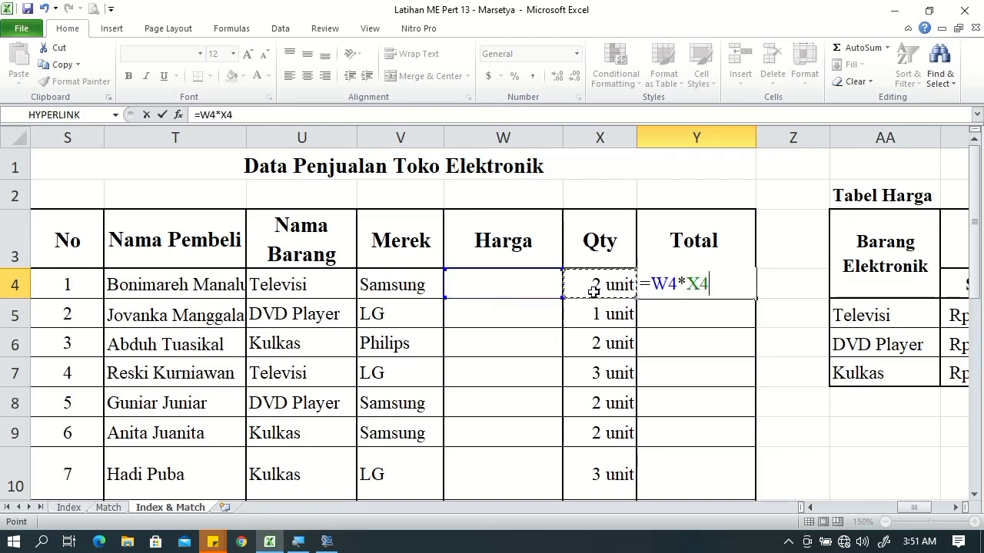
key("Tab")
Step: Fill the Total formula from Y4 down to Y11
left_click(599, 286)
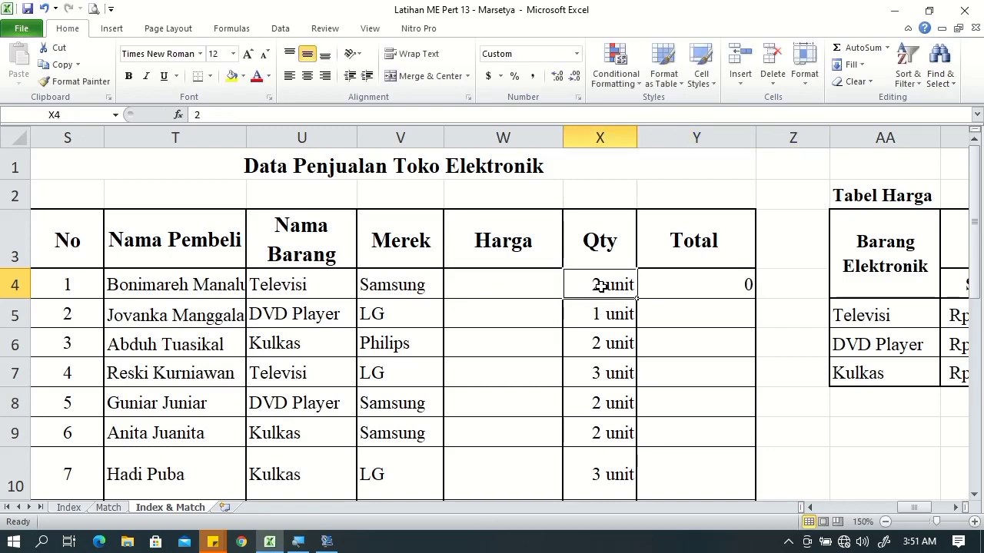
left_click(649, 274)
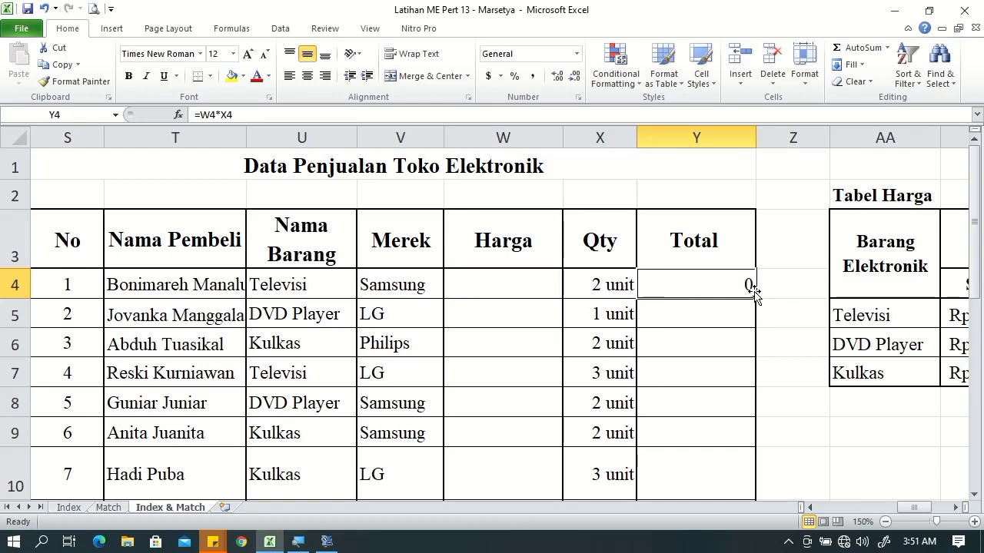
left_click_drag(755, 298, 749, 436)
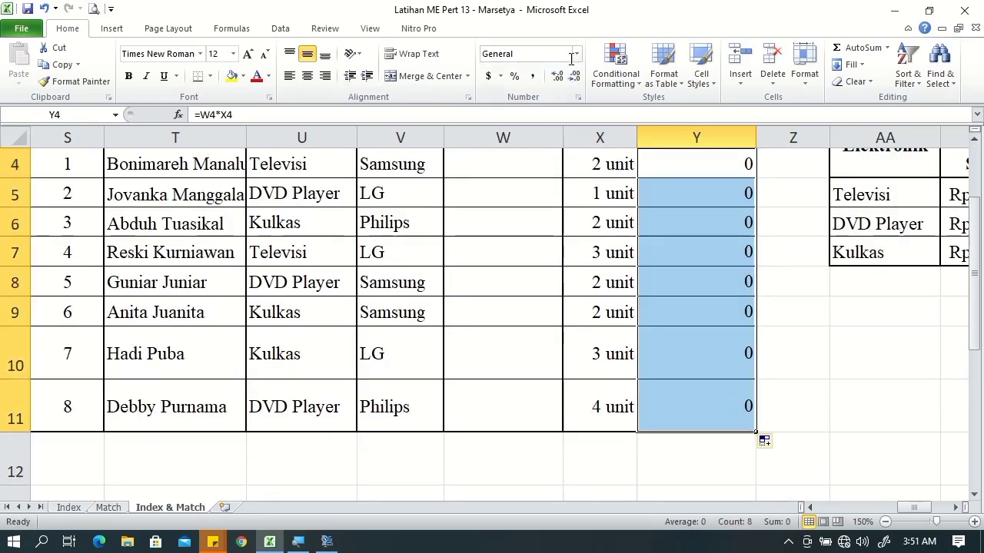
Step: Format the Total cells Y4:Y11 as Accounting with the Rp Indonesian currency symbol
left_click(503, 80)
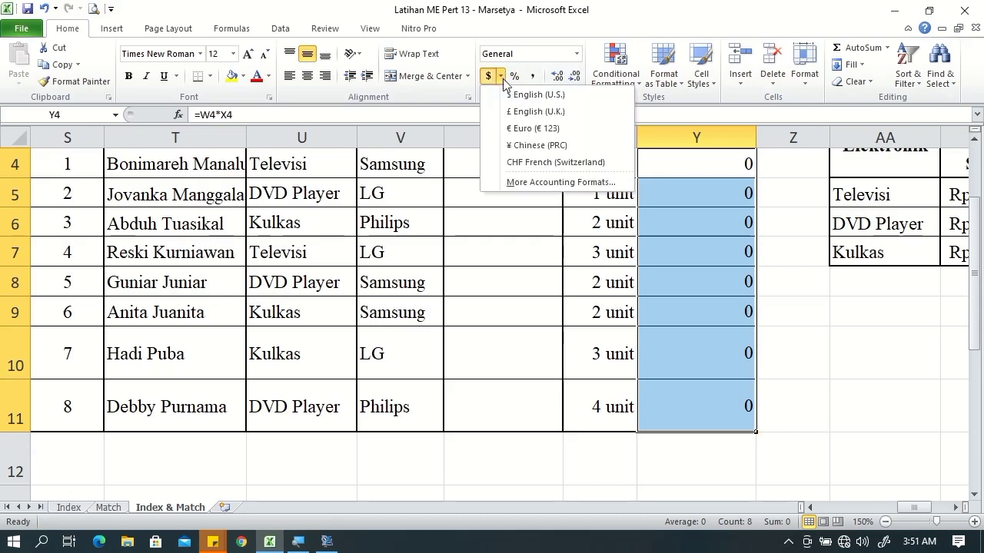
left_click(528, 180)
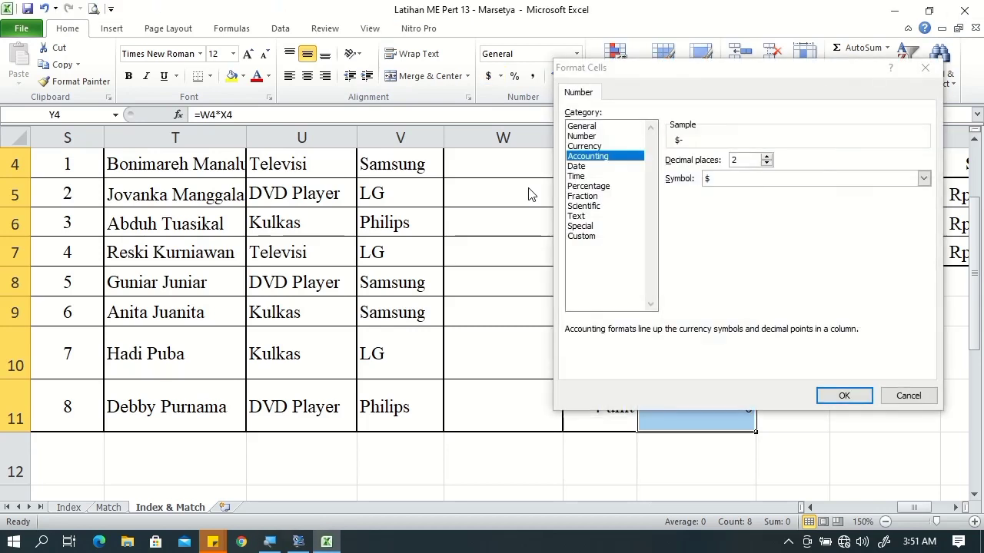
left_click(807, 182)
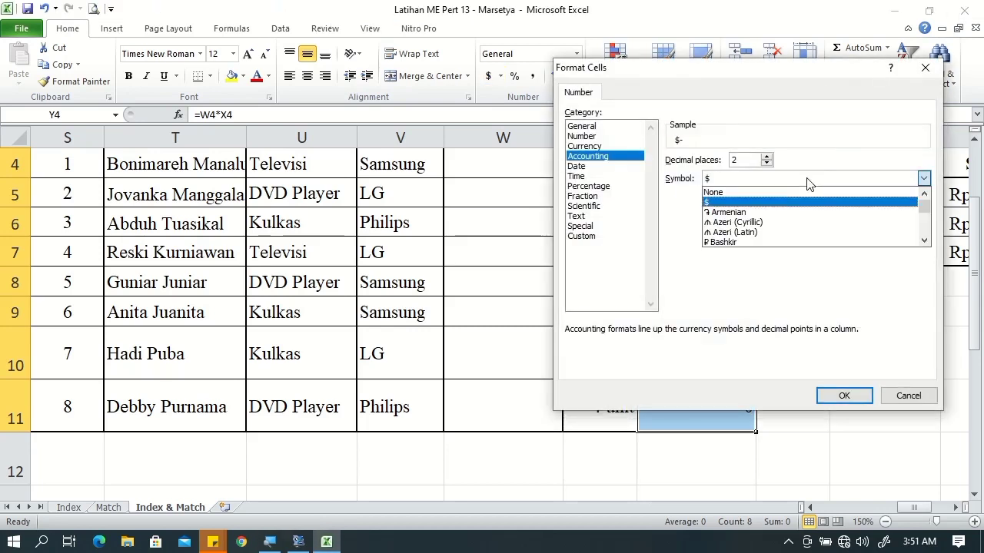
left_click_drag(925, 205, 927, 221)
left_click(925, 242)
left_click(925, 243)
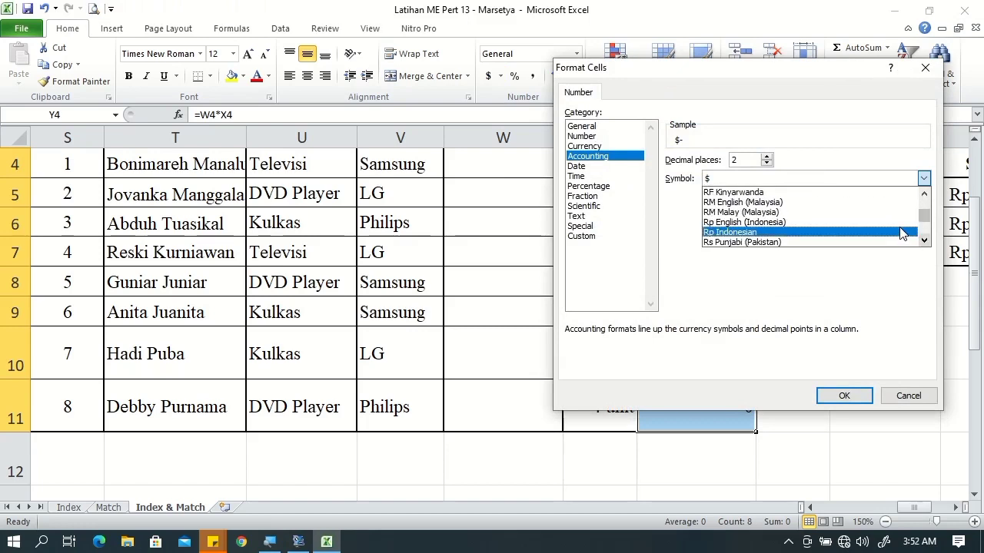
left_click(900, 229)
left_click(845, 396)
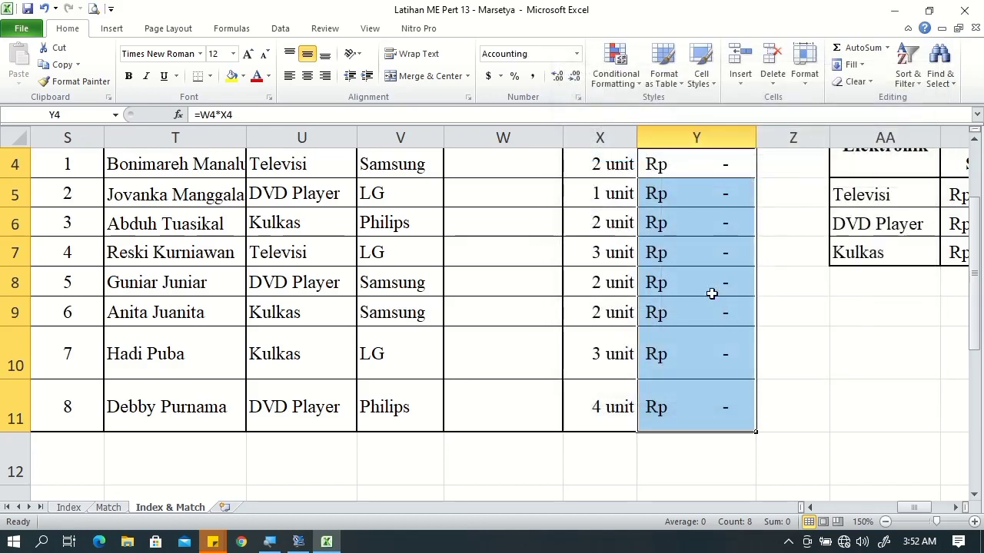
left_click(767, 393)
left_click(728, 403)
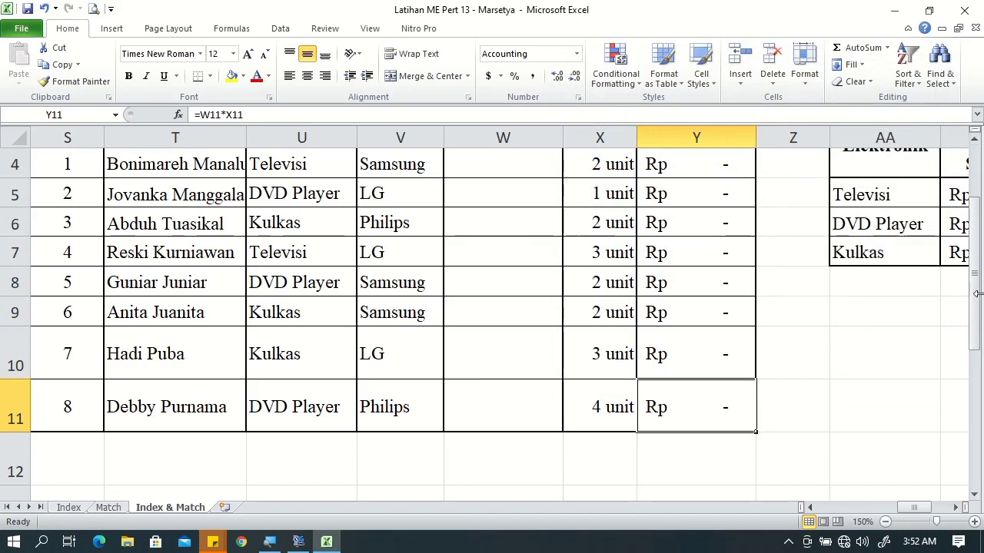
Step: Start an INDEX formula in the first Harga cell, W4, with the price table $AA$5:$AD$7 as its absolute array
left_click_drag(979, 275, 977, 260)
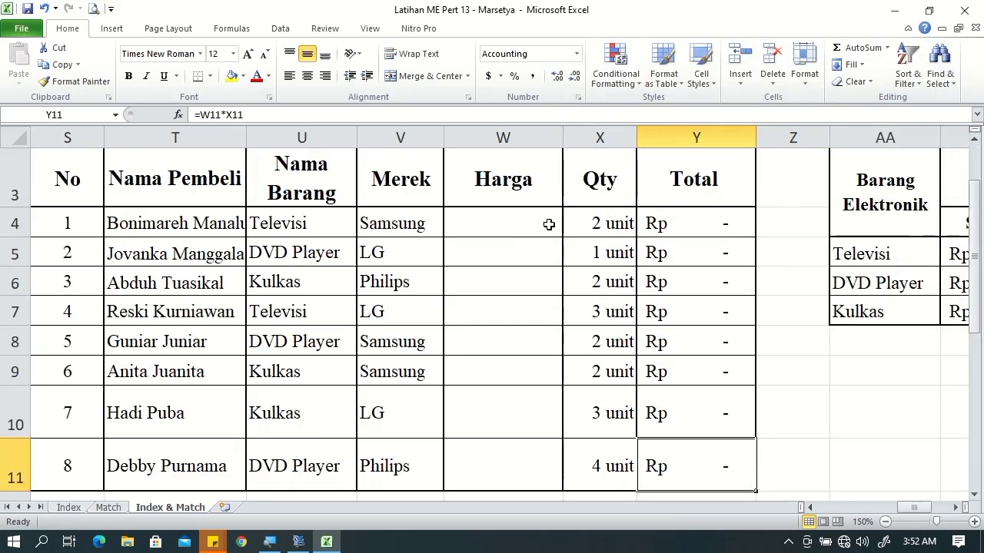
left_click(525, 218)
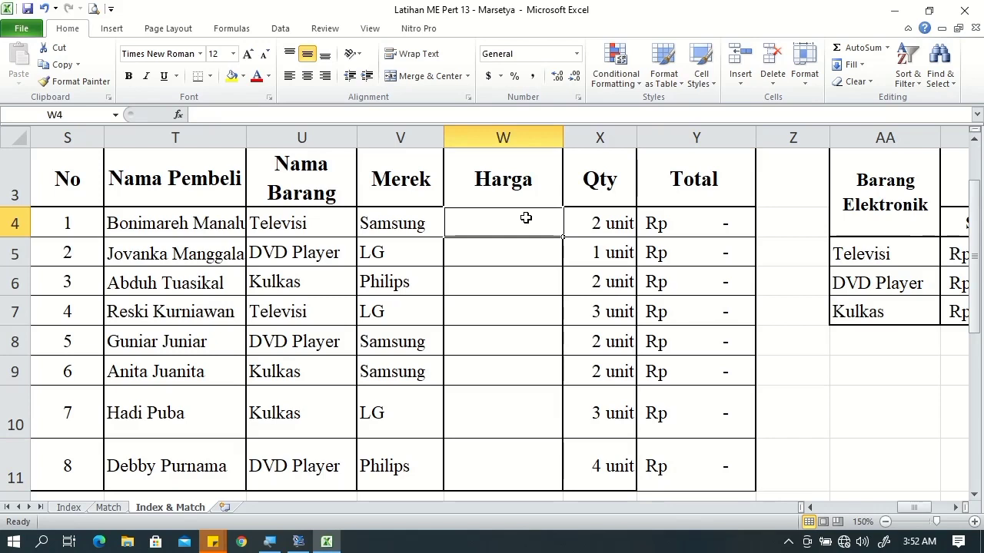
type("=")
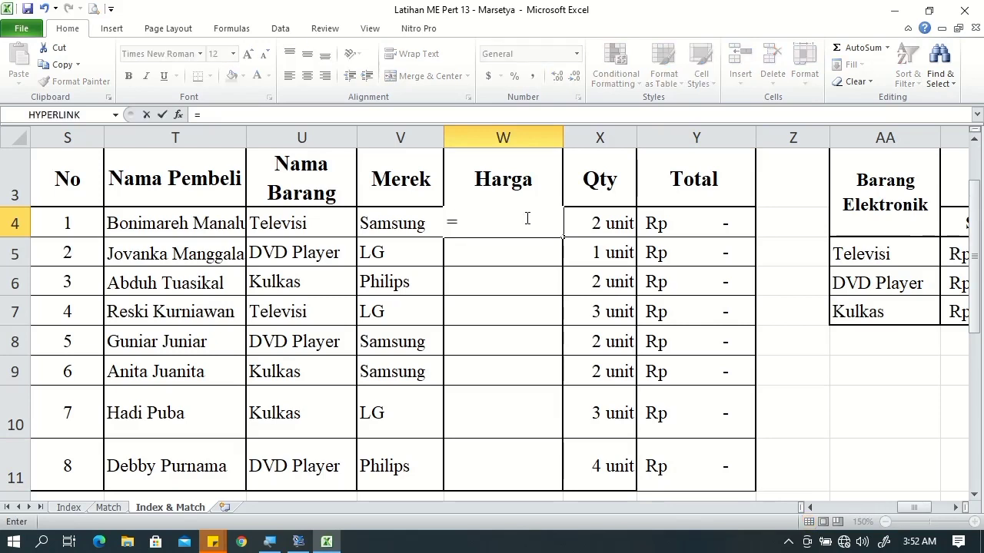
type("in")
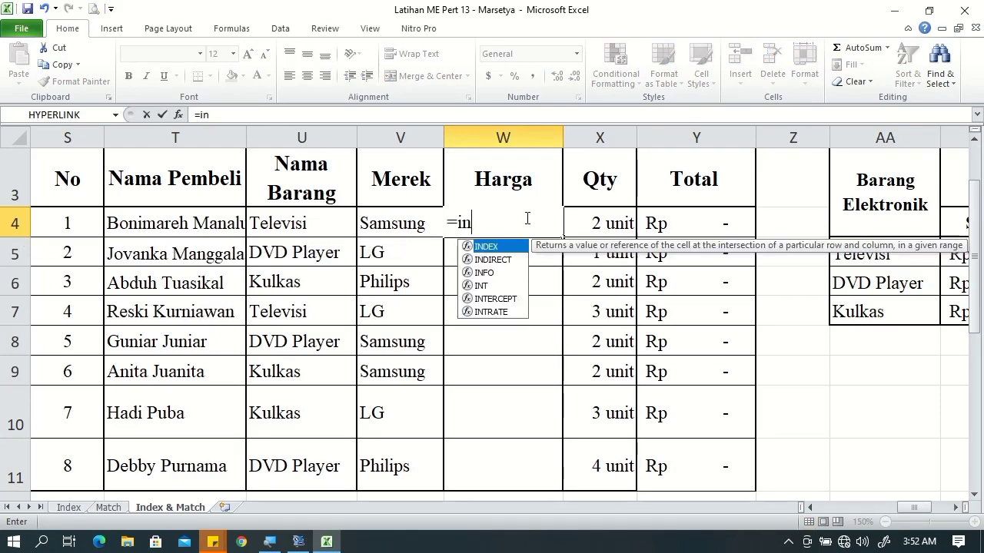
key("Tab")
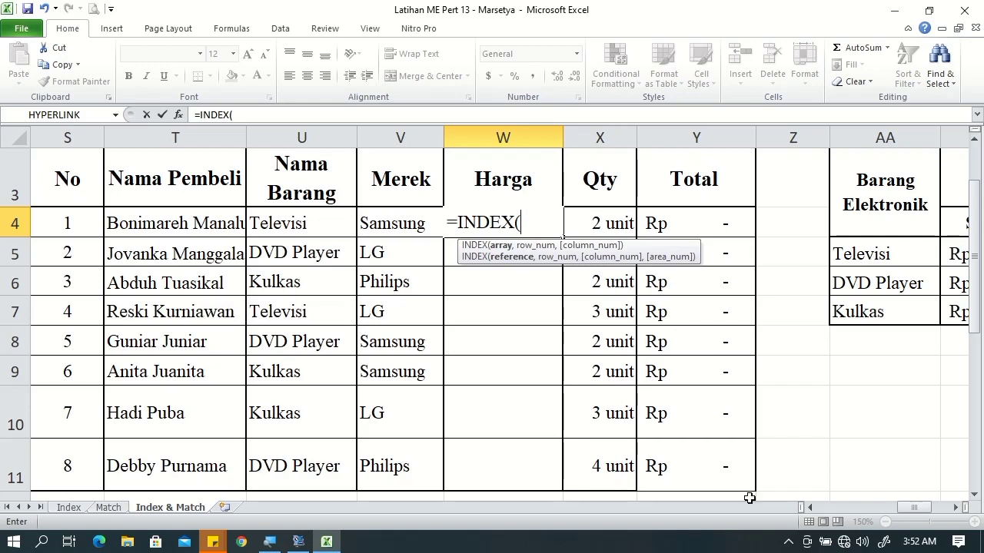
left_click_drag(930, 510, 934, 512)
left_click(492, 254)
left_click_drag(785, 315, 807, 310)
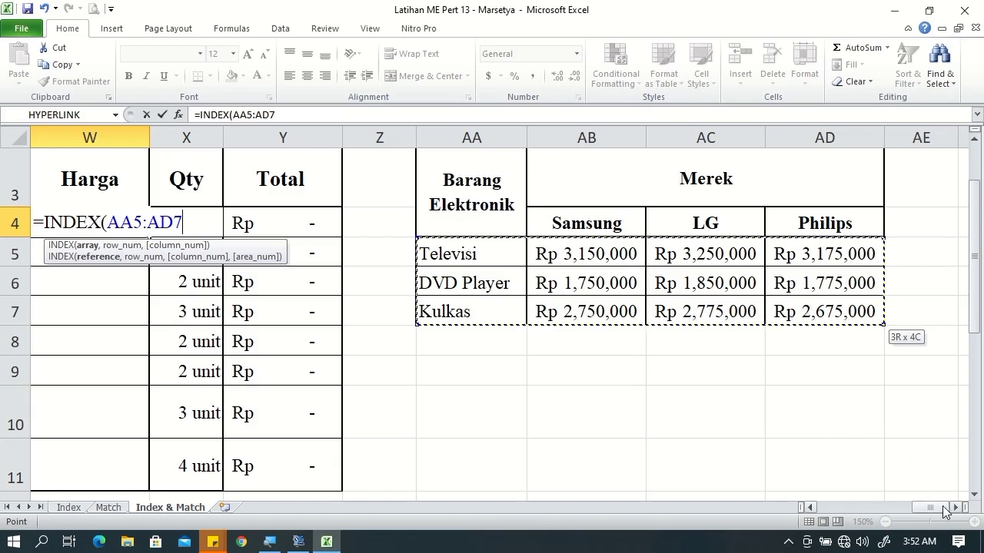
scroll(929, 502, "left", 2)
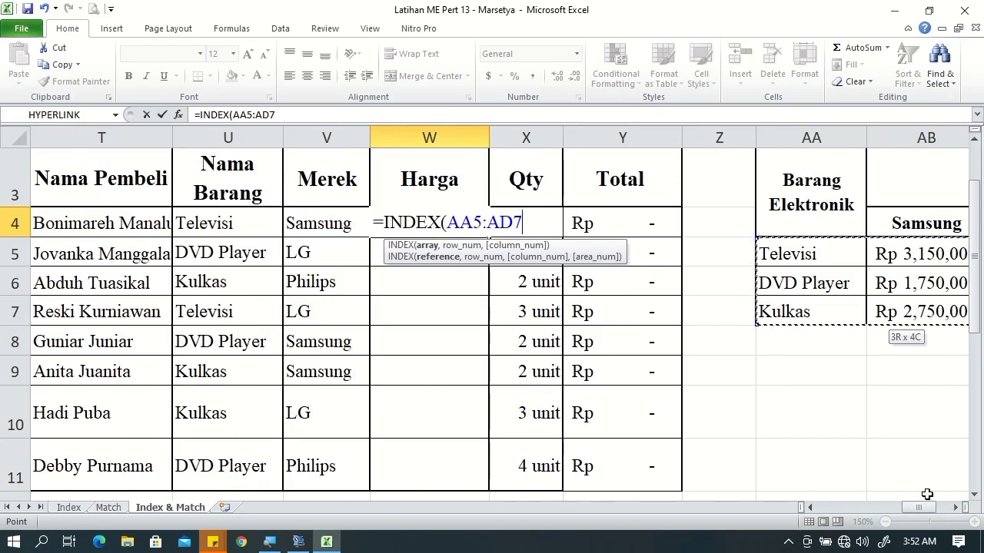
key("F4")
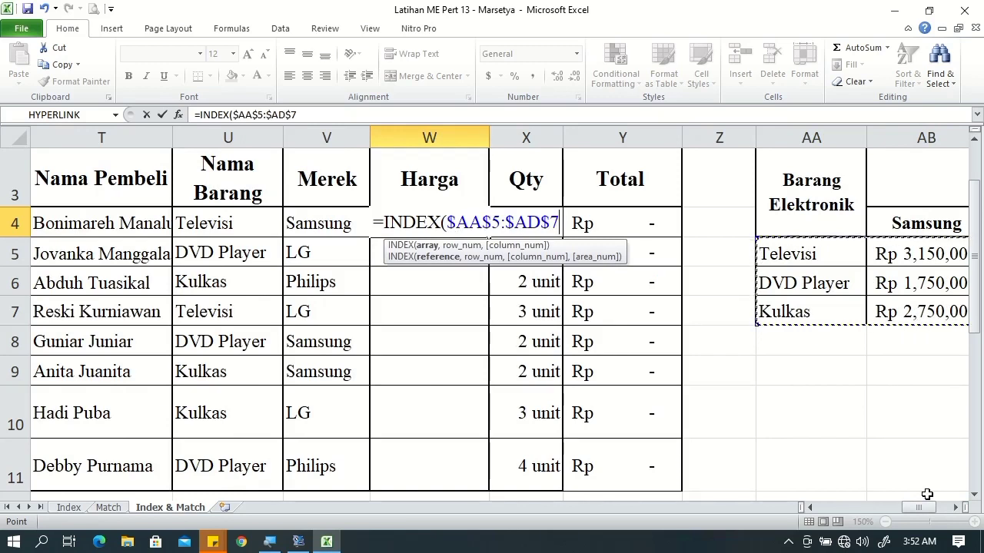
type(",")
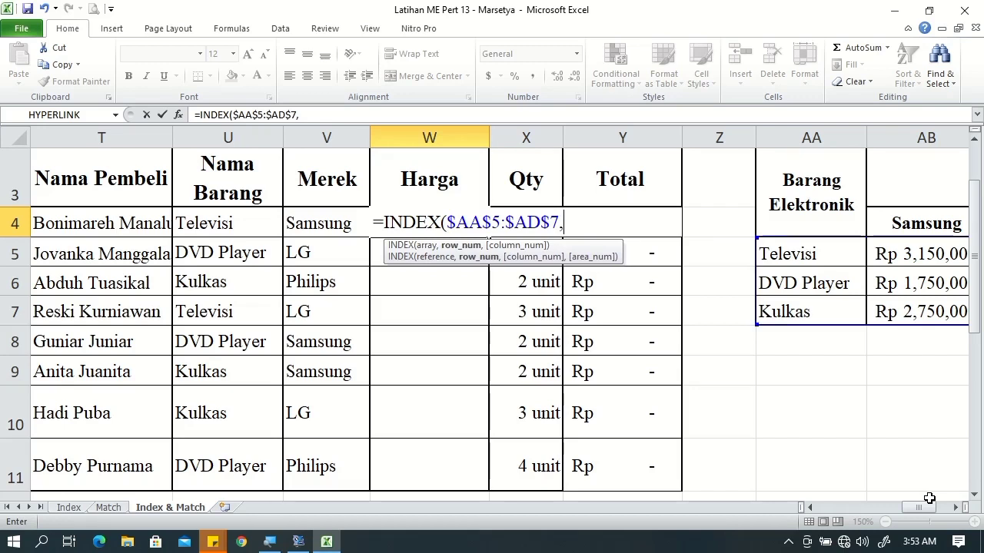
Step: Add the row argument MATCH(U4,$AA$5:$AA$7,0) to the W4 formula to look up the item name
type("match")
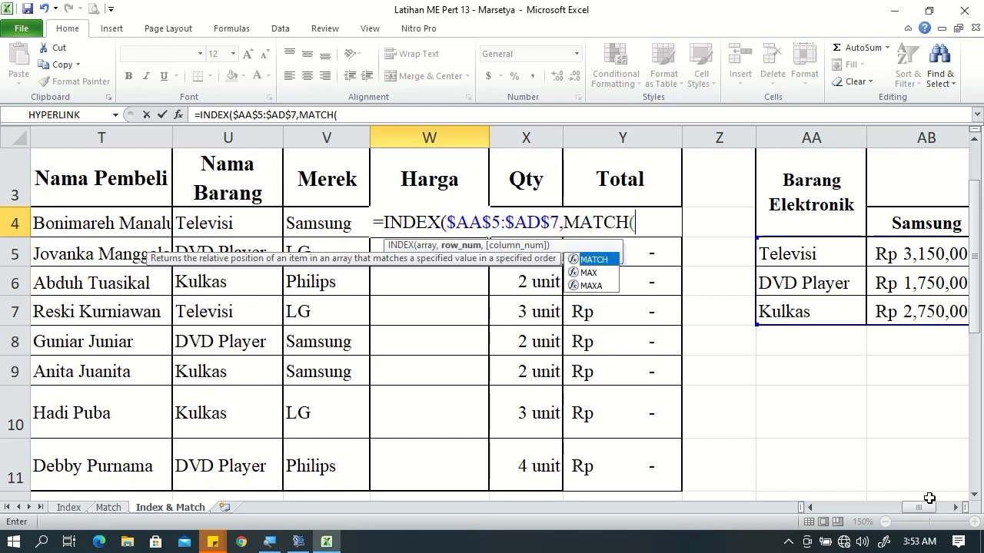
key("Tab")
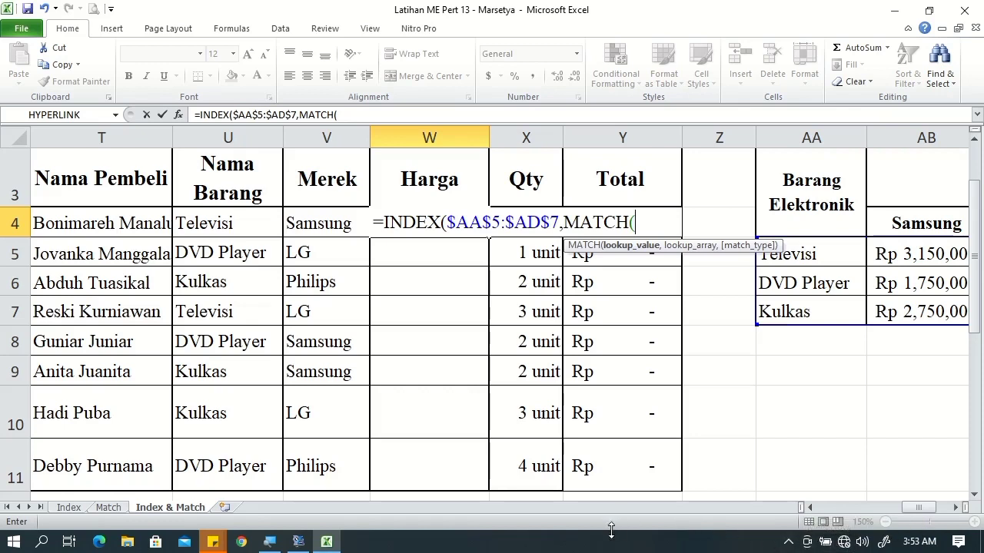
left_click(238, 219)
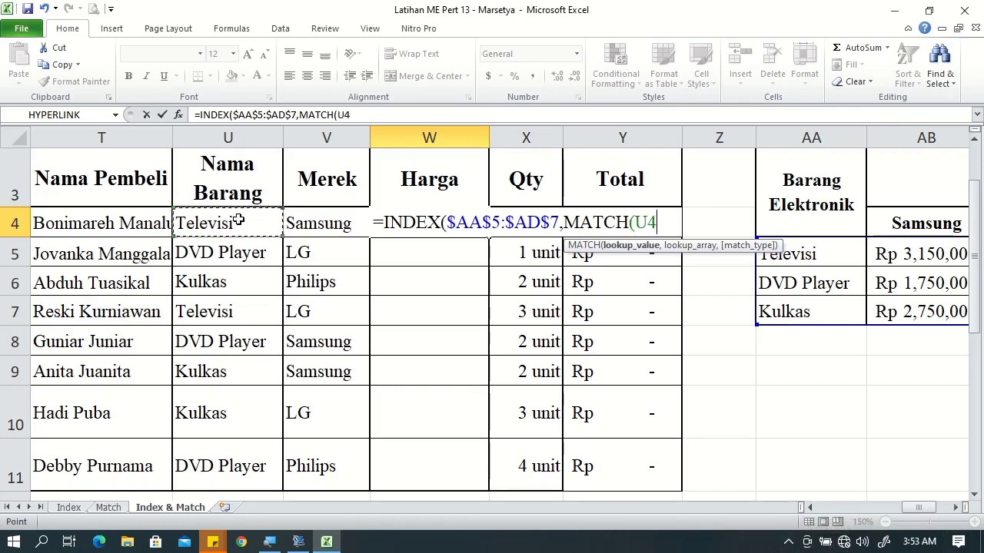
type(",")
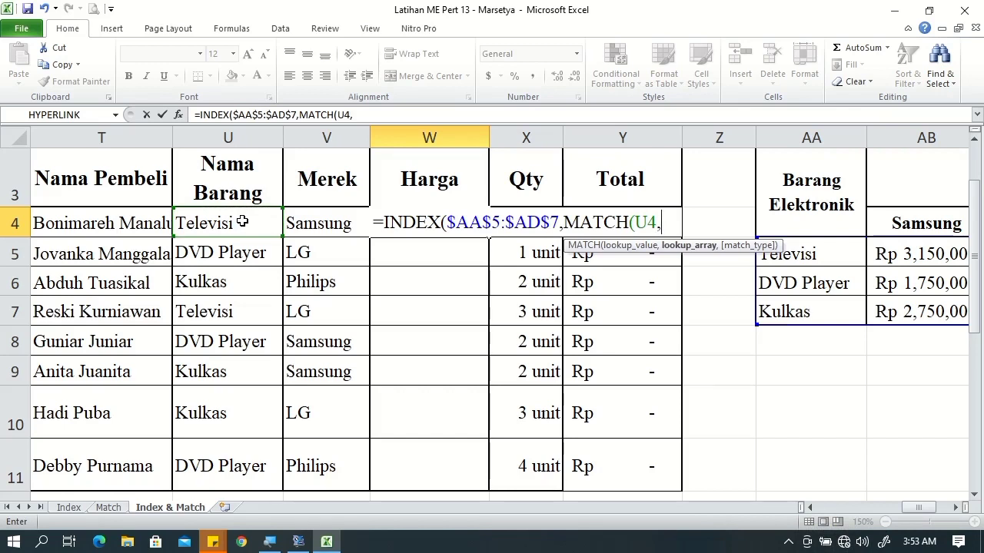
left_click_drag(802, 255, 823, 306)
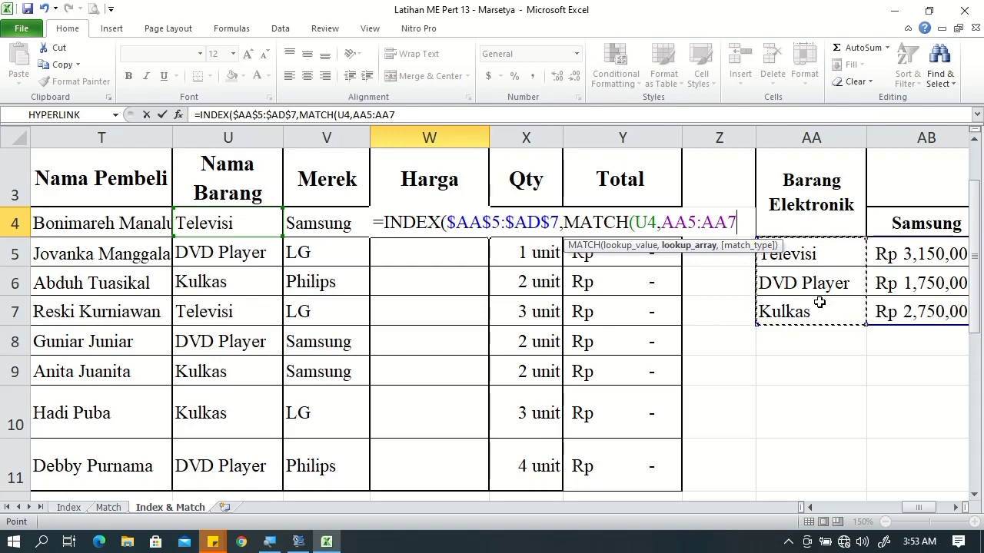
key("F4")
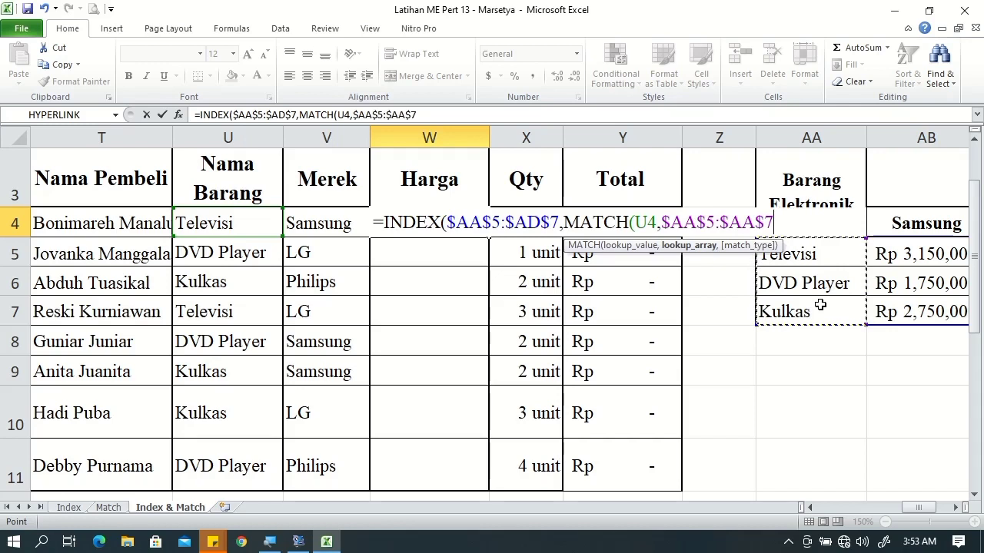
type(",0")
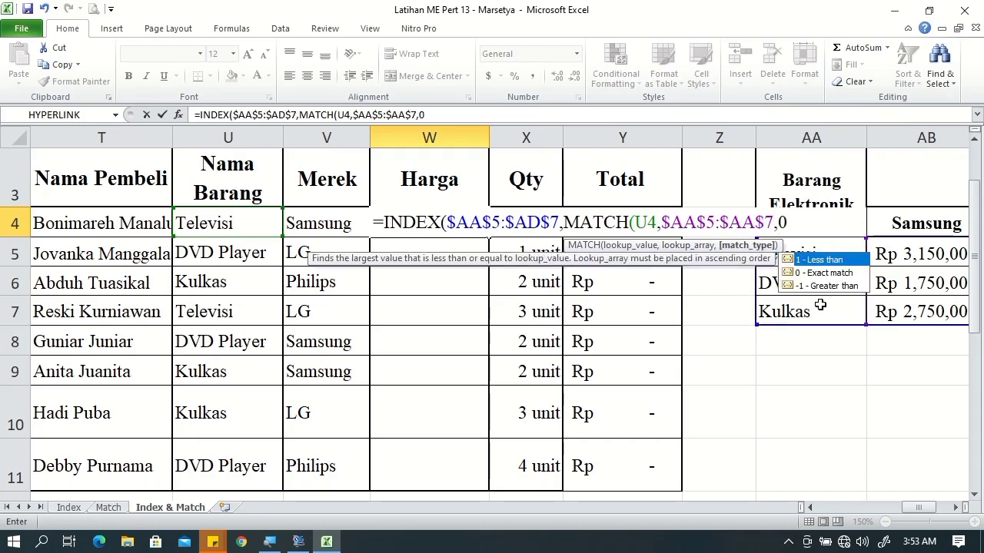
type(");")
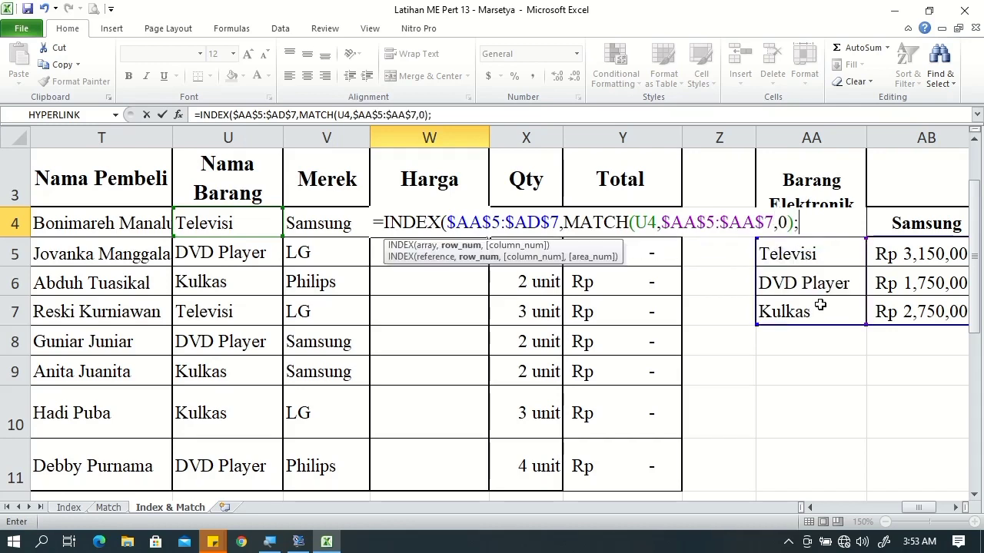
key("BackSpace")
type(",")
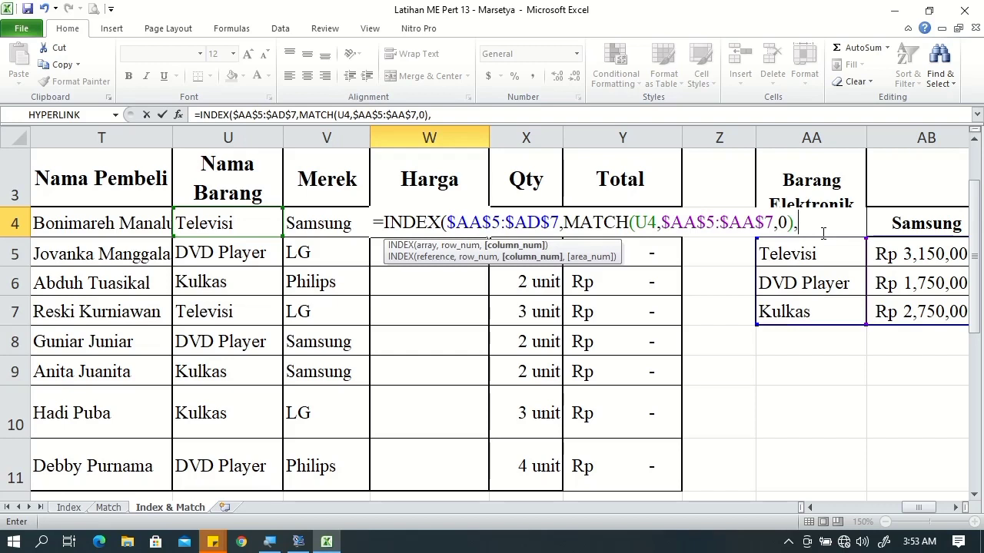
Step: Add the column argument MATCH(V4,$AB$4:$AD$4,0) for the brand and enter the W4 formula, accepting the proposed closing-bracket correction
type("mat")
key("Tab")
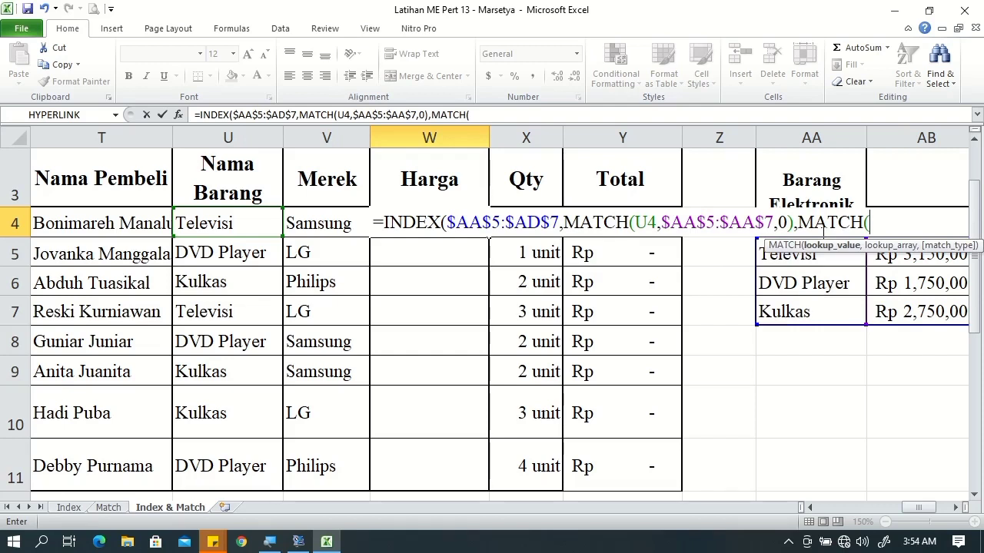
left_click(331, 224)
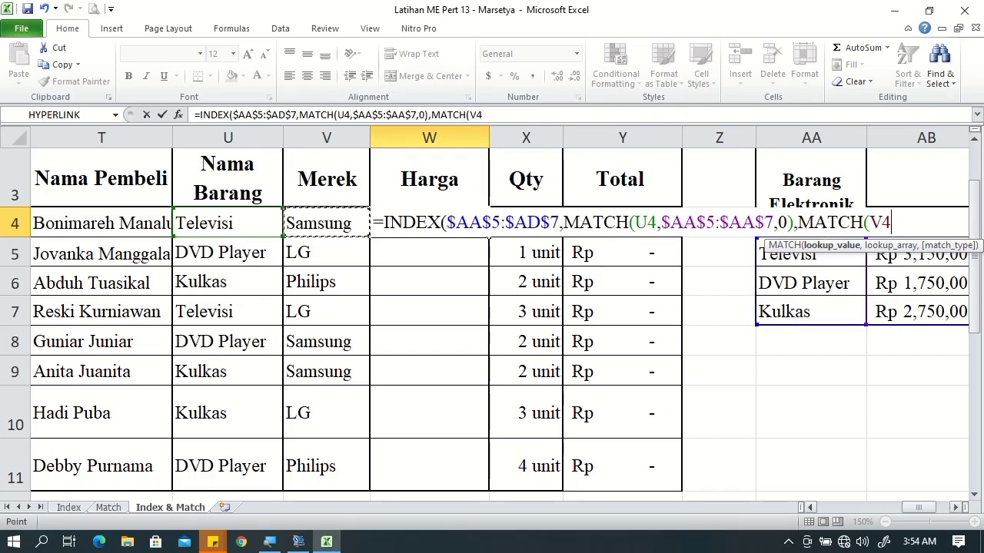
left_click(955, 507)
left_click(956, 508)
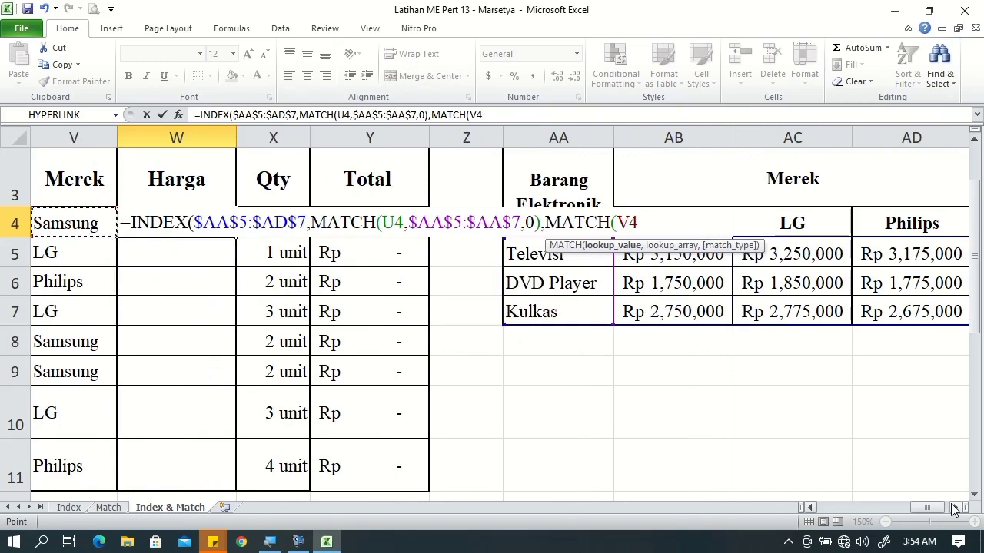
type(",")
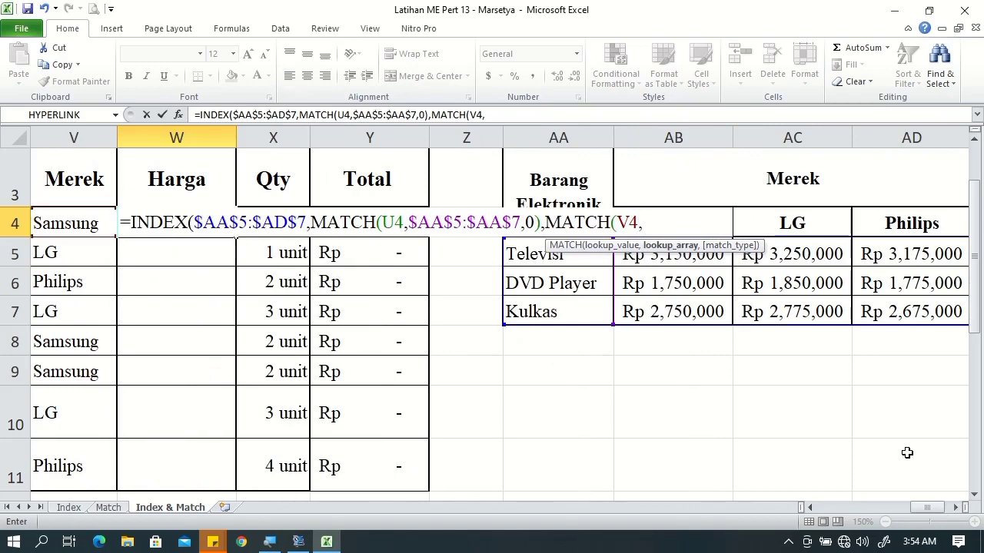
left_click(956, 508)
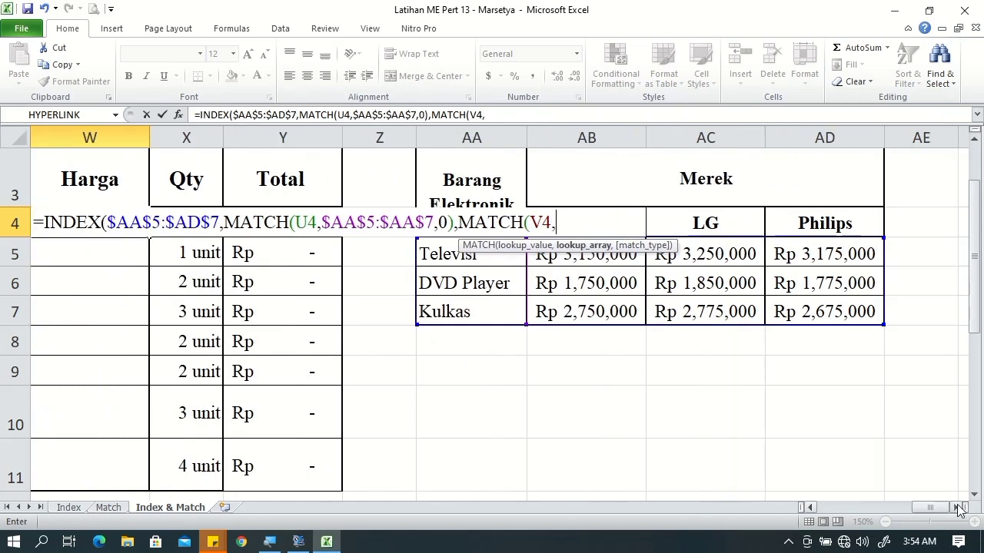
left_click_drag(840, 222, 588, 222)
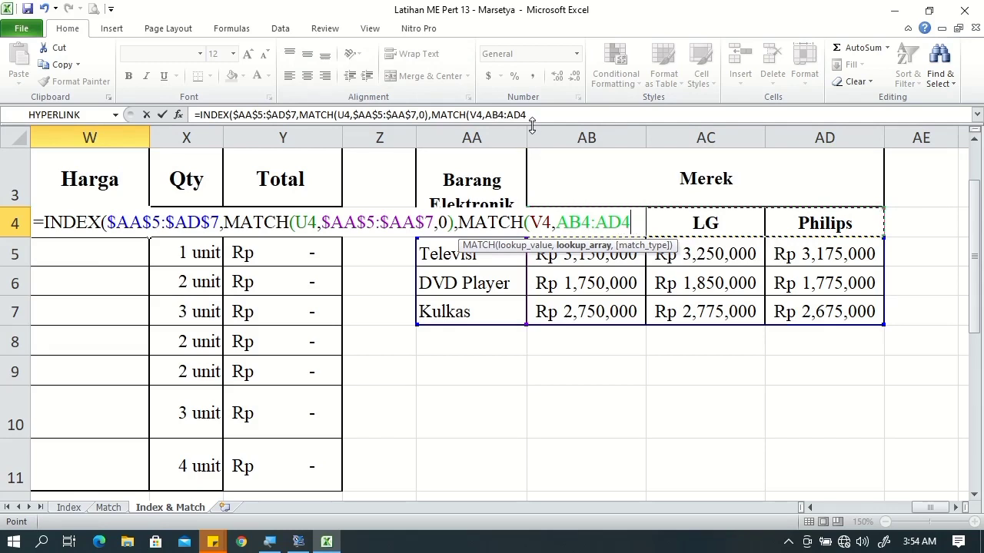
key("F4")
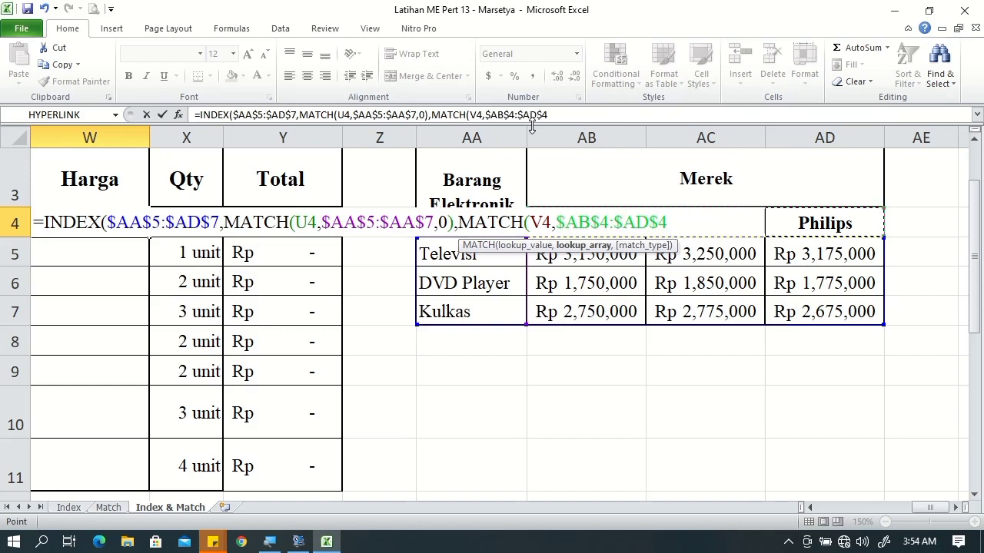
type(",0")
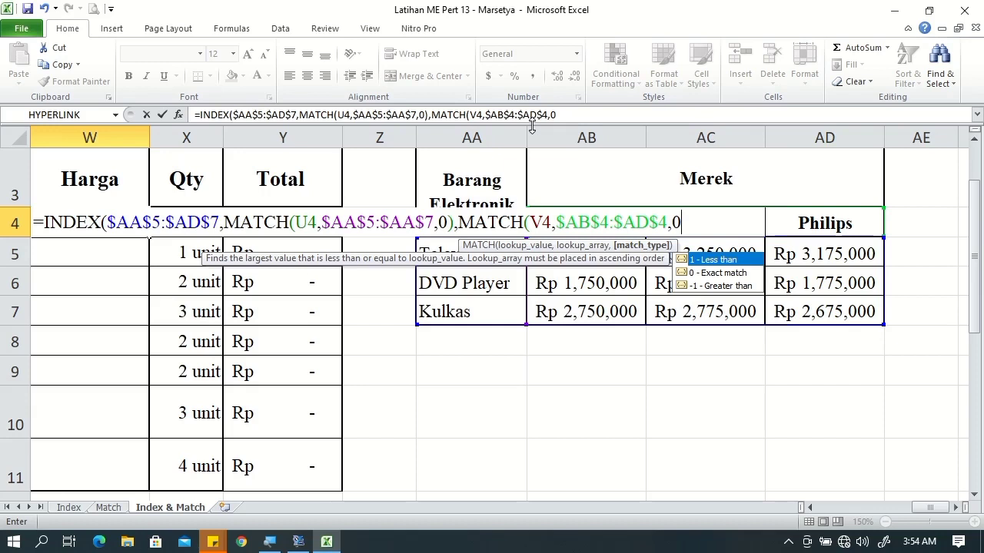
key("Return")
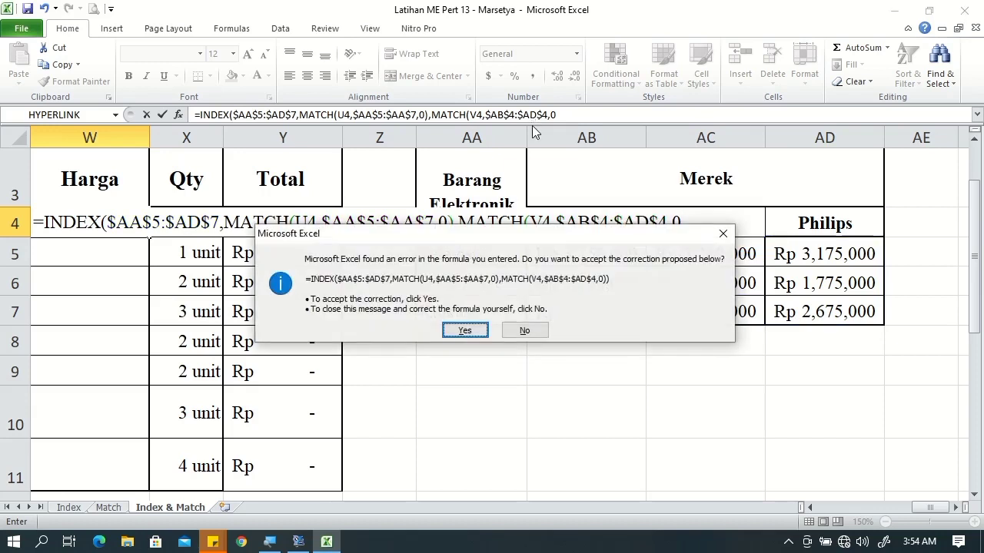
left_click(465, 332)
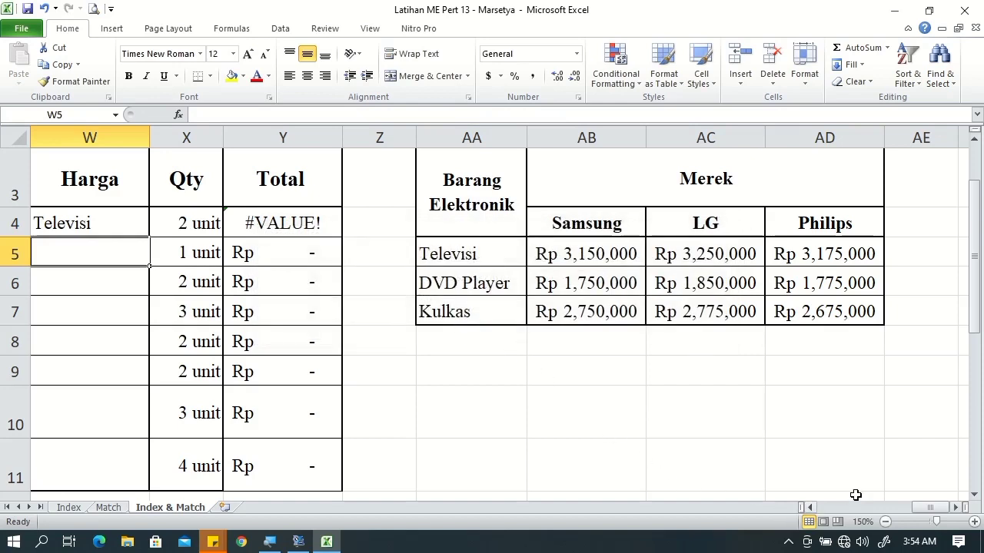
Step: Correct the INDEX array in the W4 formula to $AB$5:$AD$7 so that it covers only the prices
left_click_drag(927, 510, 922, 509)
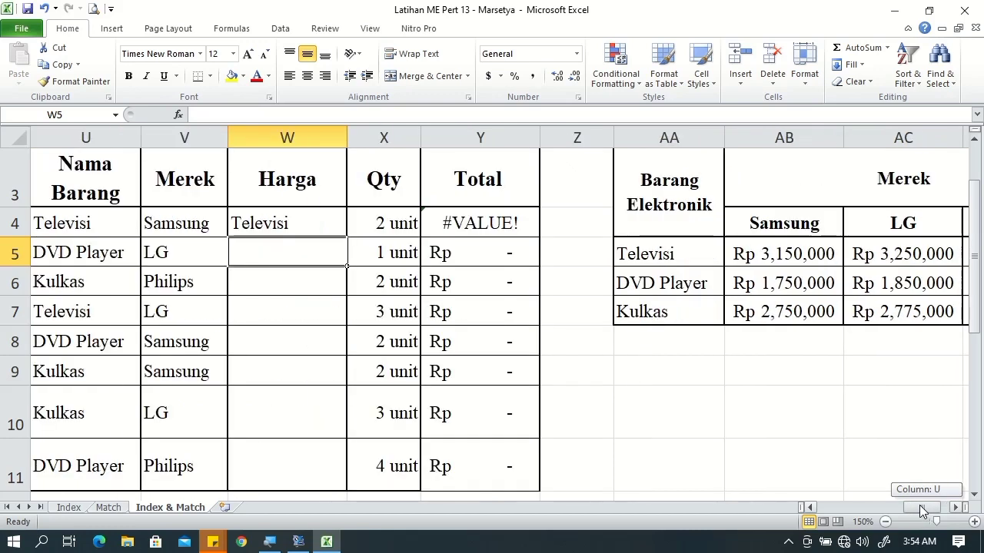
left_click_drag(922, 510, 922, 510)
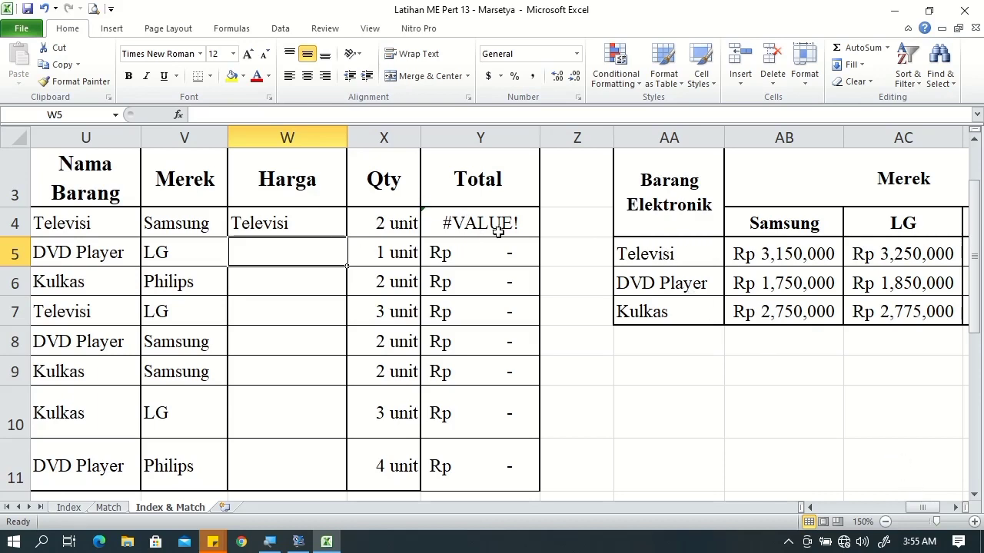
double_click(305, 222)
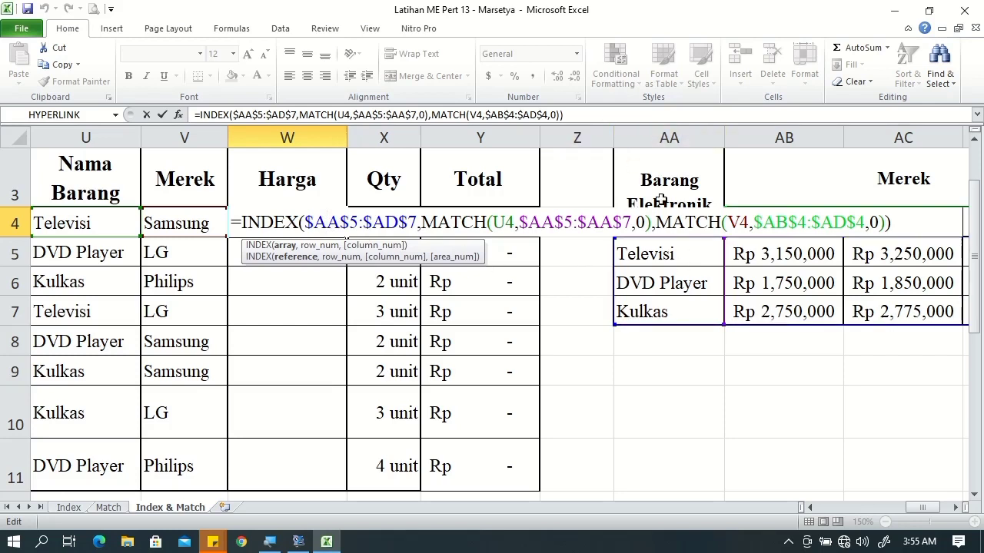
left_click(331, 219)
left_click_drag(341, 222, 332, 222)
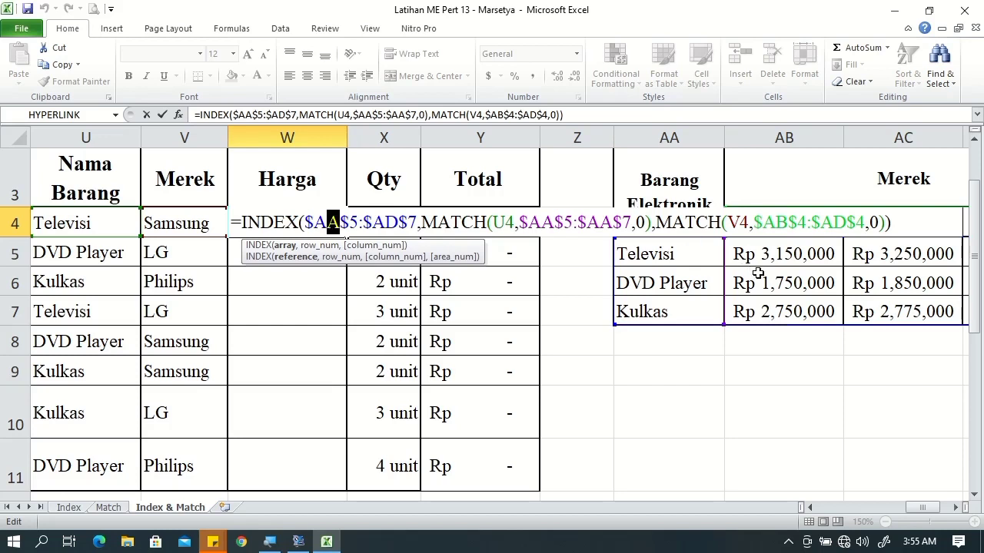
type("B")
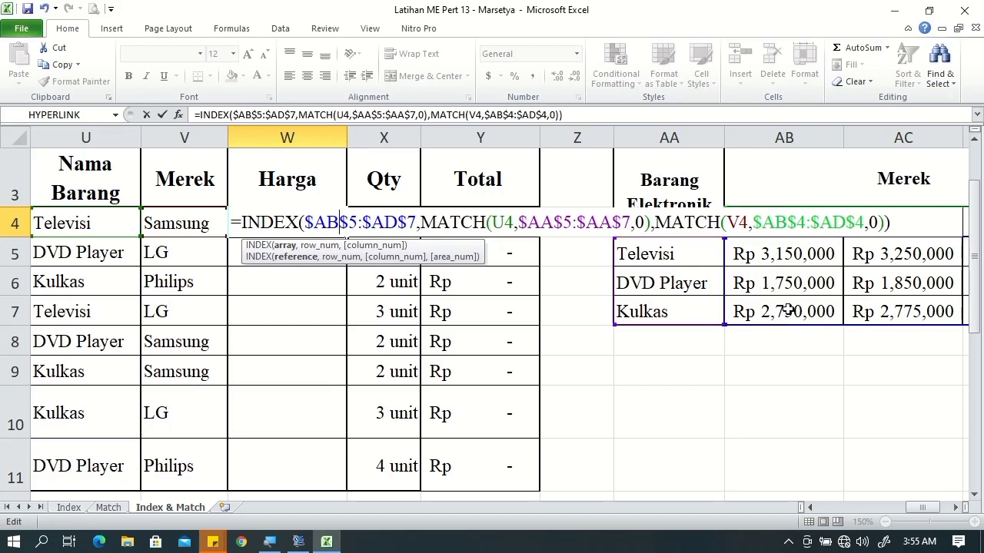
key("Return")
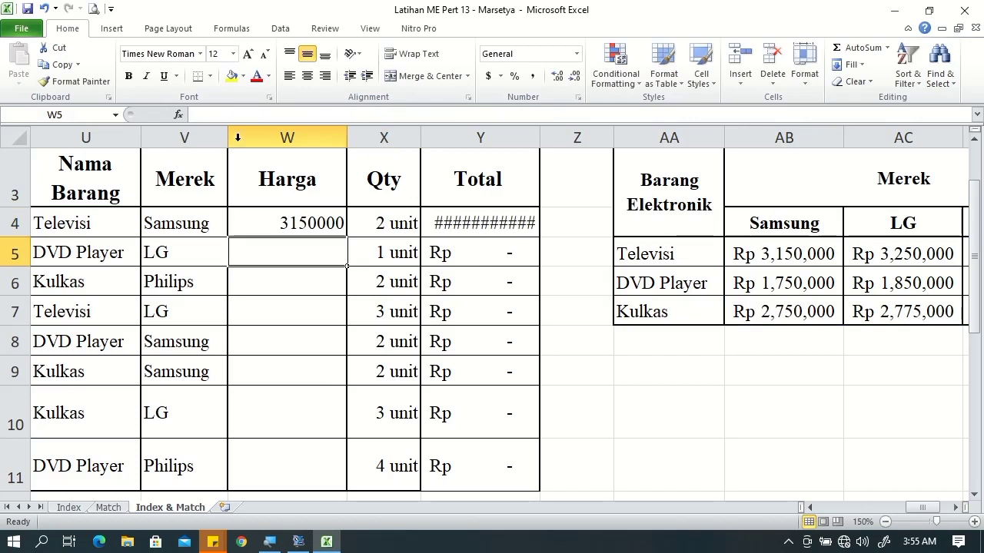
left_click(306, 217)
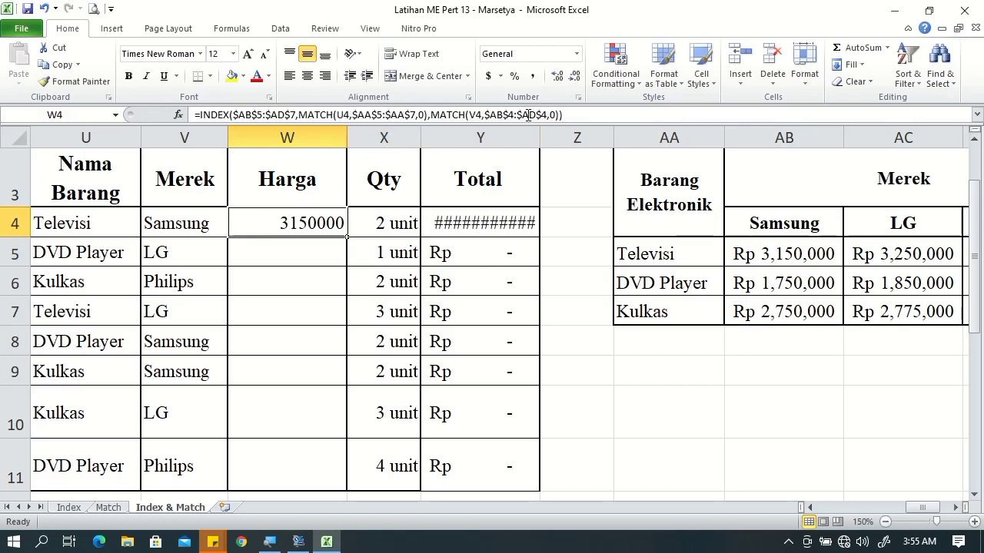
Step: Format the W4 price as Accounting with the Rp Indonesian symbol and two decimal places
left_click(500, 76)
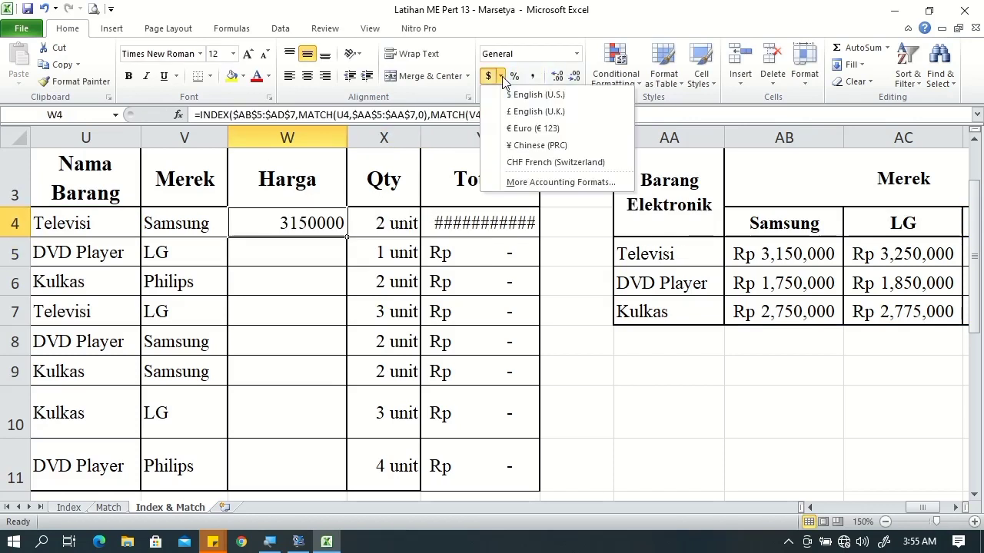
left_click(538, 182)
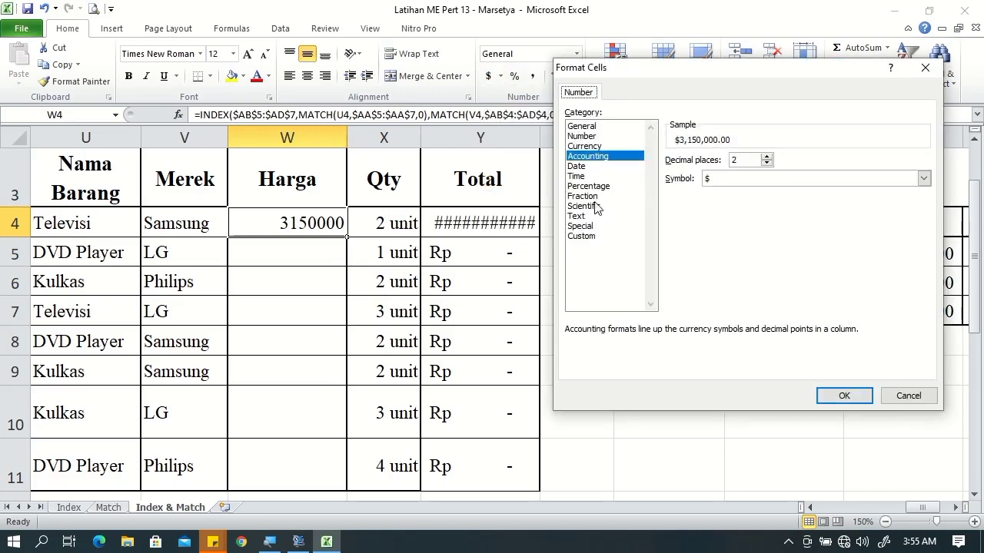
left_click(923, 178)
left_click_drag(921, 214, 927, 246)
left_click(884, 223)
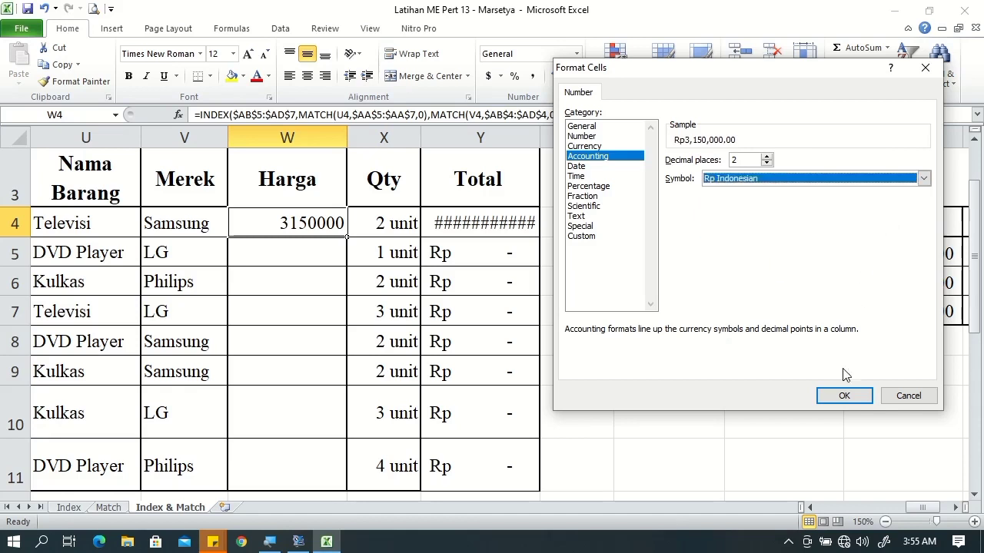
left_click(844, 395)
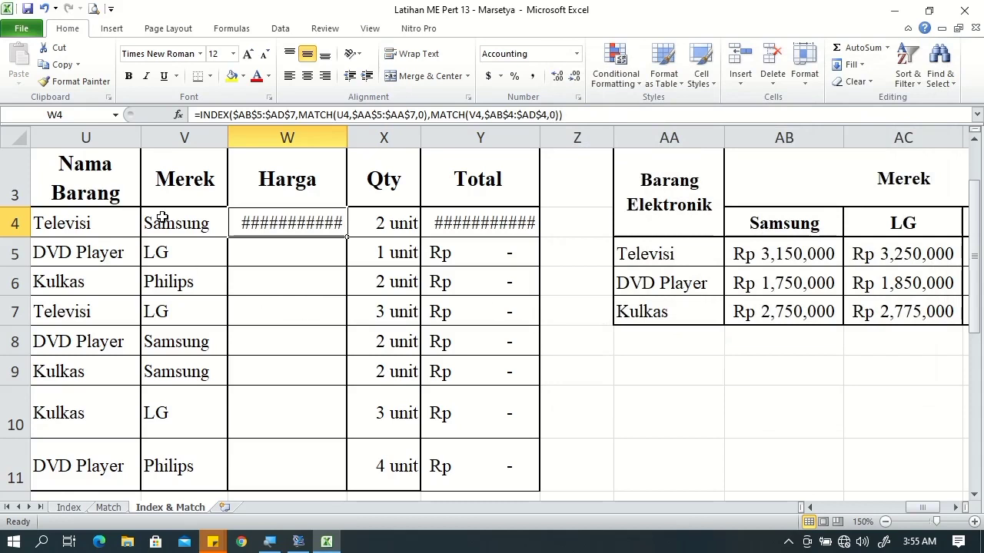
Step: AutoFit the widths of the Harga and Total columns, W and Y, to their contents
left_click(313, 135)
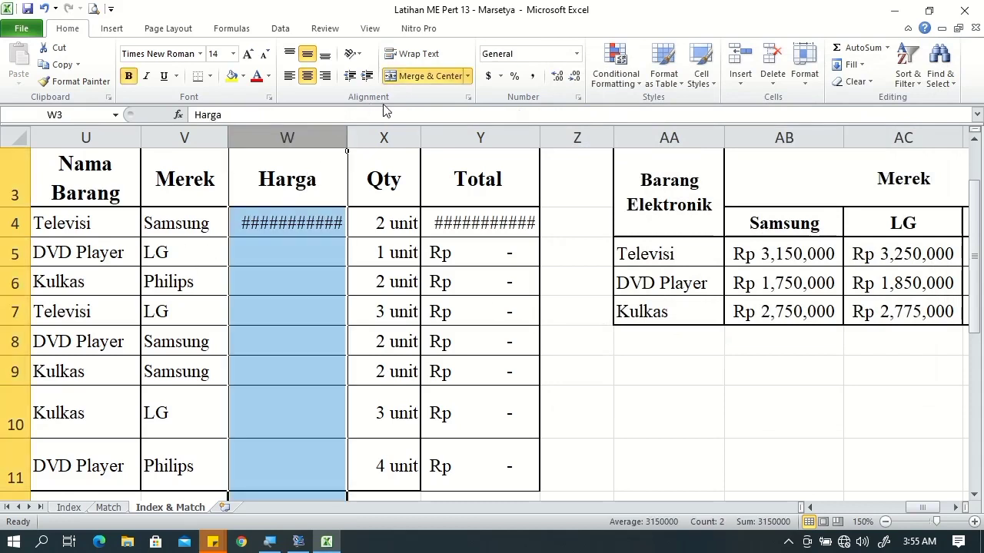
left_click(455, 139, "ctrl")
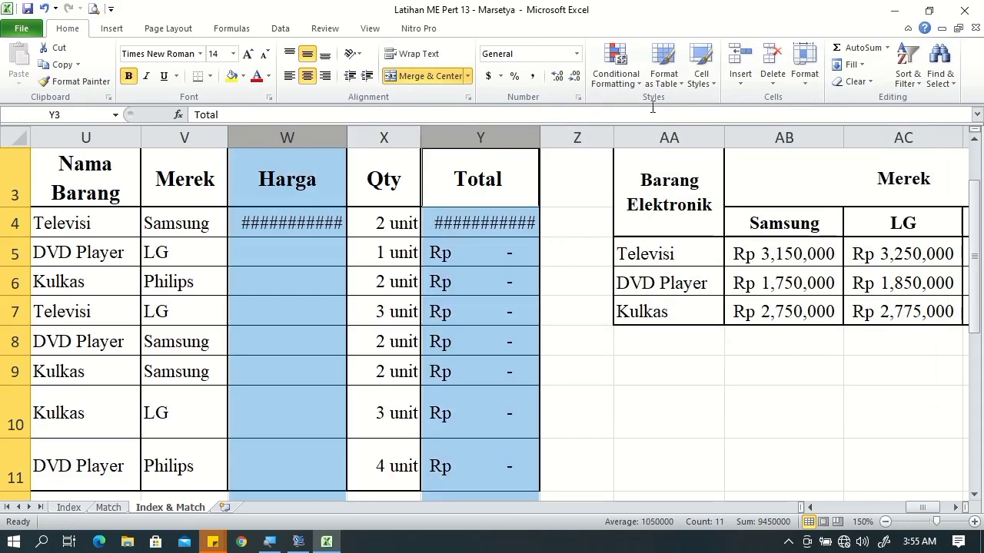
left_click(801, 77)
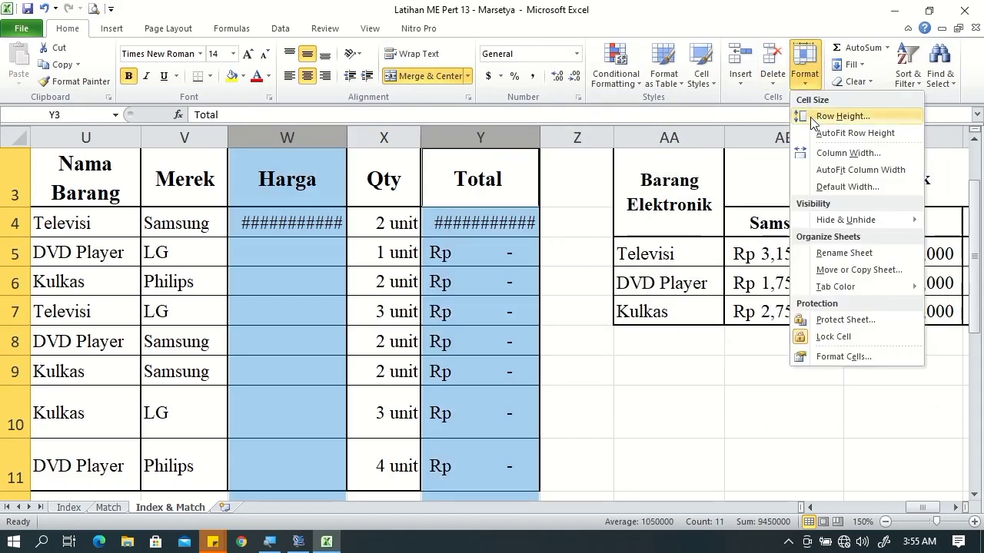
left_click(820, 172)
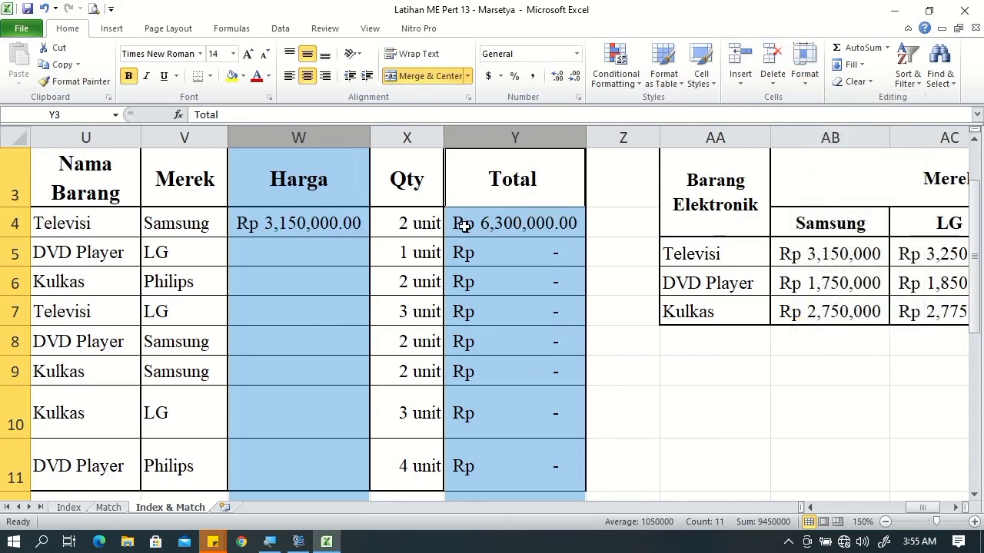
Step: Fill the W4 INDEX/MATCH formula down the Harga column to W11
left_click(292, 228)
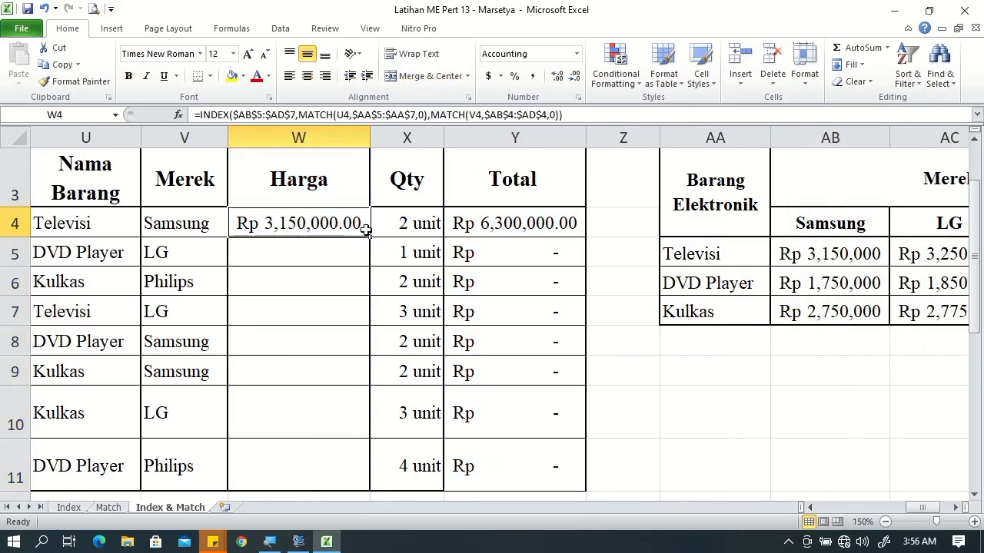
left_click_drag(372, 239, 382, 477)
left_click(358, 448)
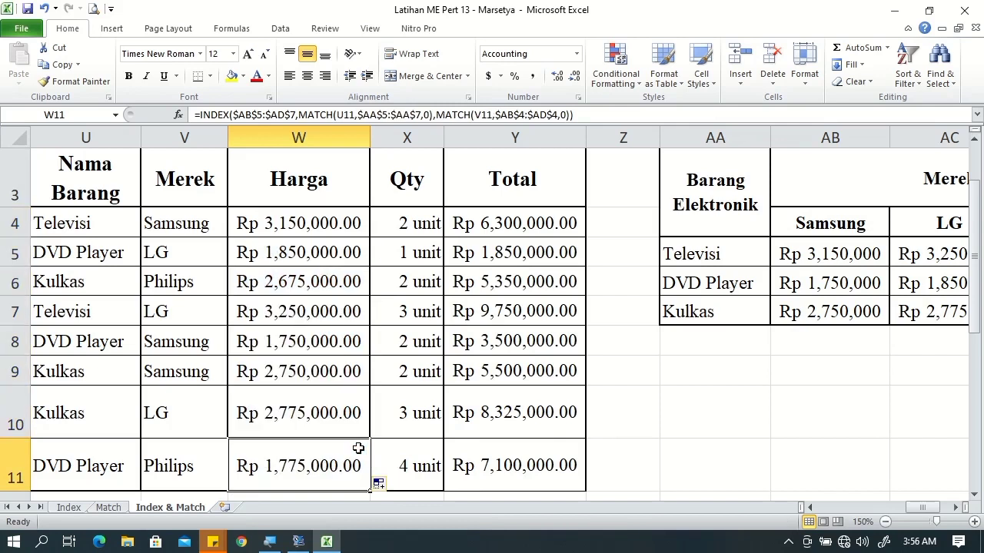
Step: Apply a solid bottom border to the last Harga and Total cells, W11 and Y11
left_click(518, 468)
left_click(329, 465, "ctrl")
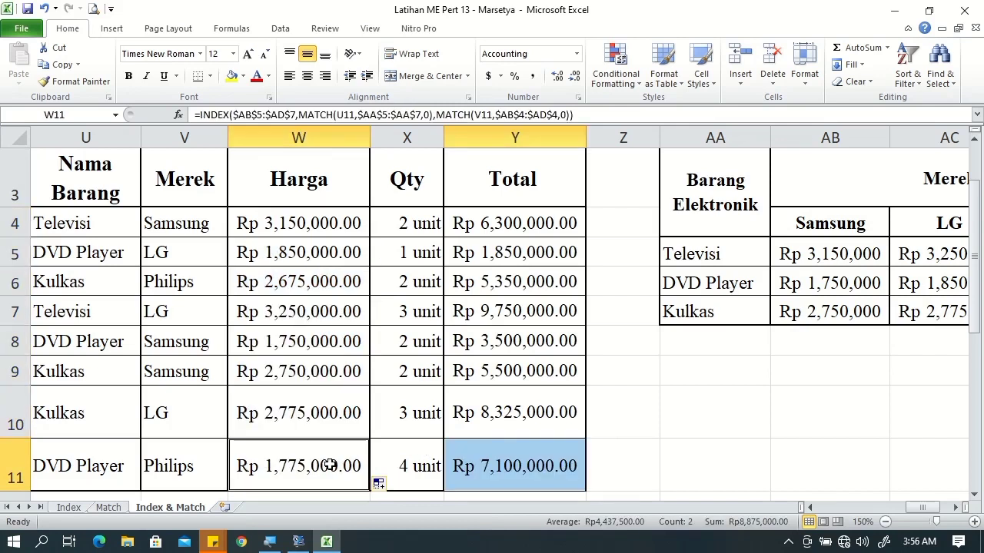
right_click(329, 465)
left_click(368, 403)
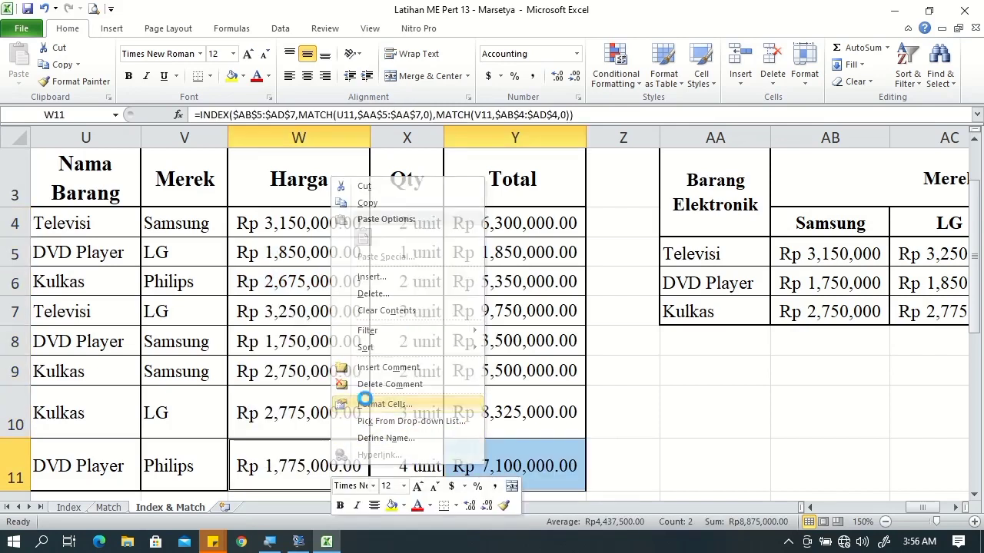
left_click(328, 210)
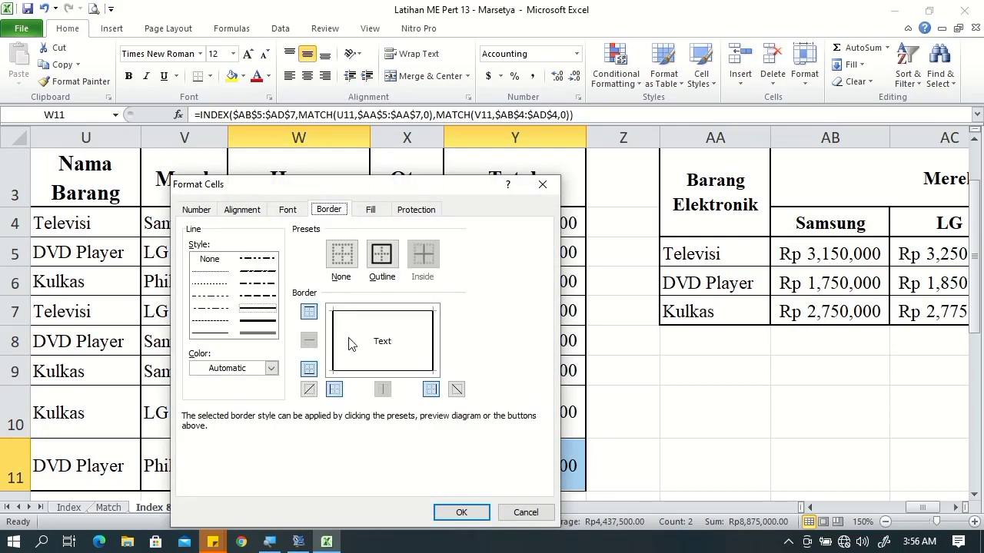
left_click(358, 372)
left_click(461, 512)
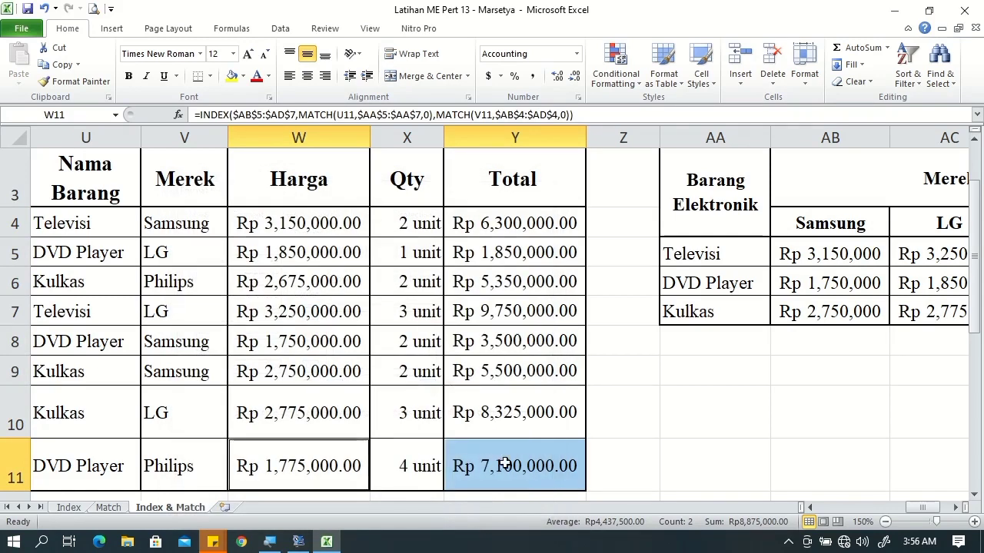
left_click(563, 415)
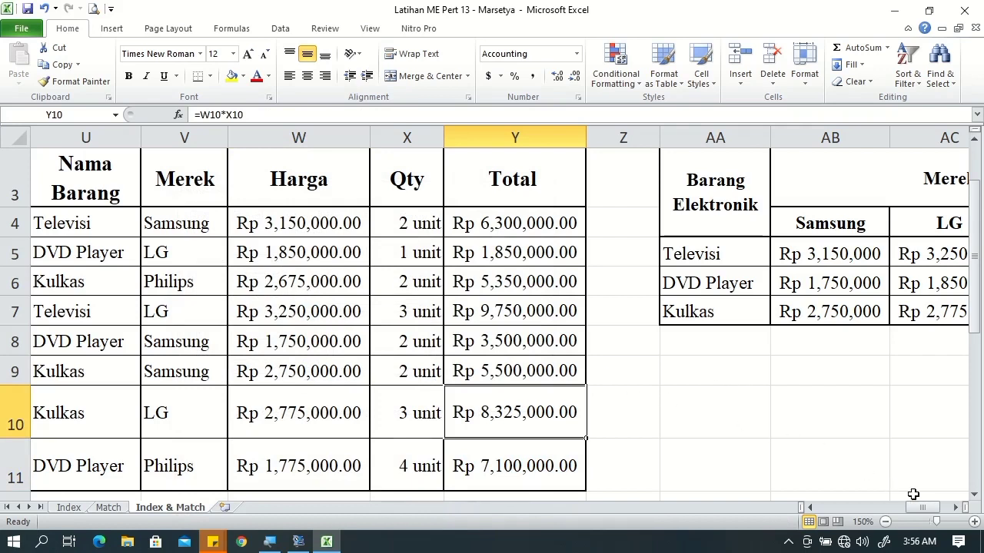
Step: Check the looked-up prices for Televisi Samsung, Televisi LG and DVD Player Philips against the price table, then review the W4 formula
left_click(89, 224)
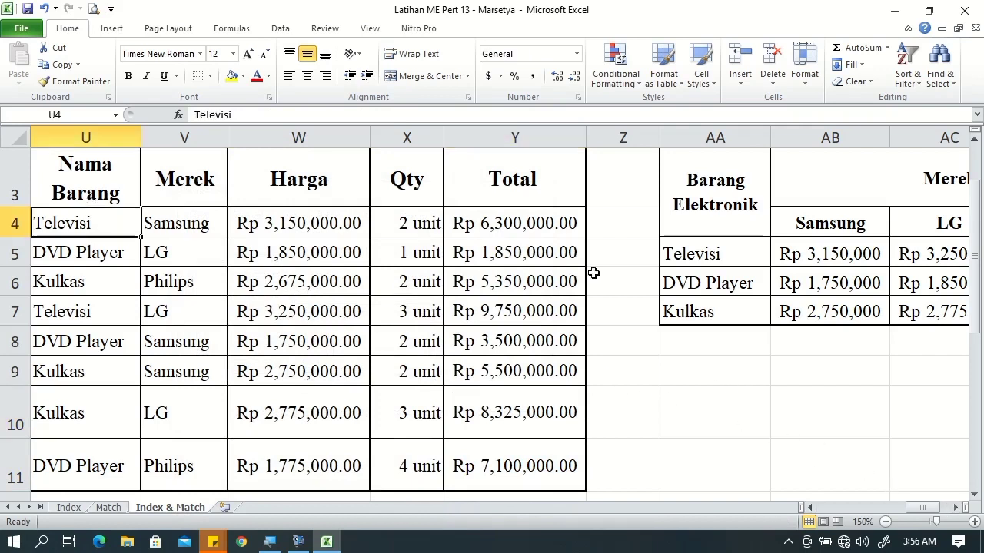
left_click(727, 257)
left_click(855, 257)
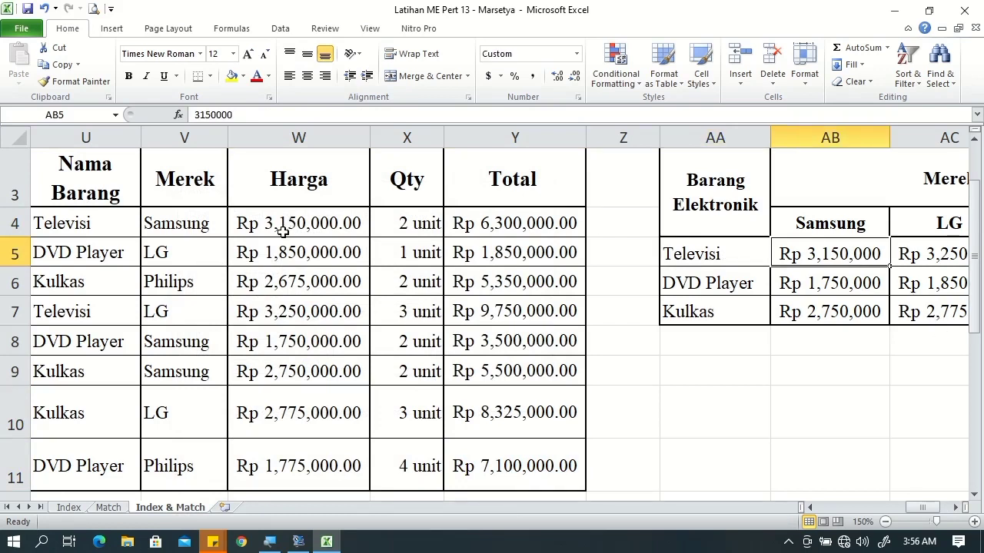
left_click(113, 316)
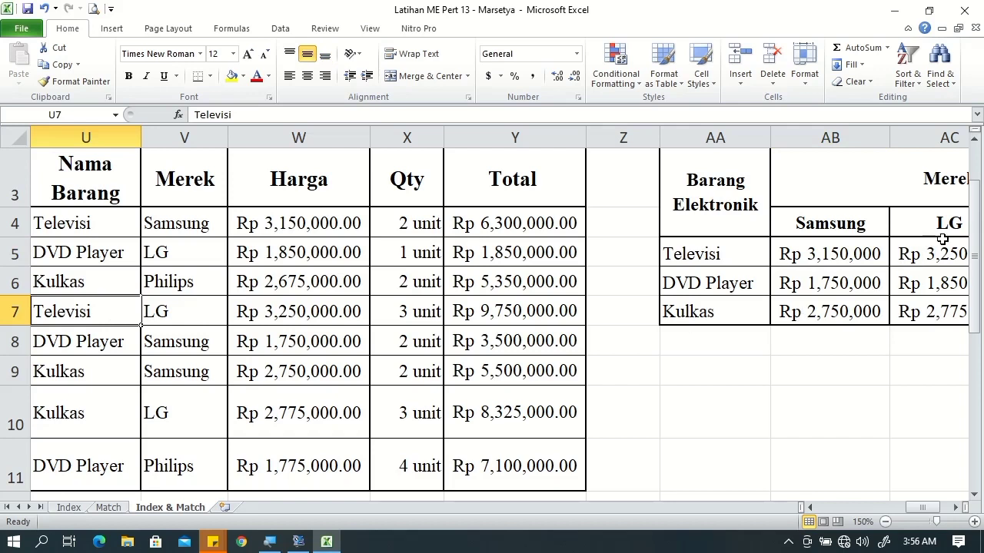
left_click(916, 257)
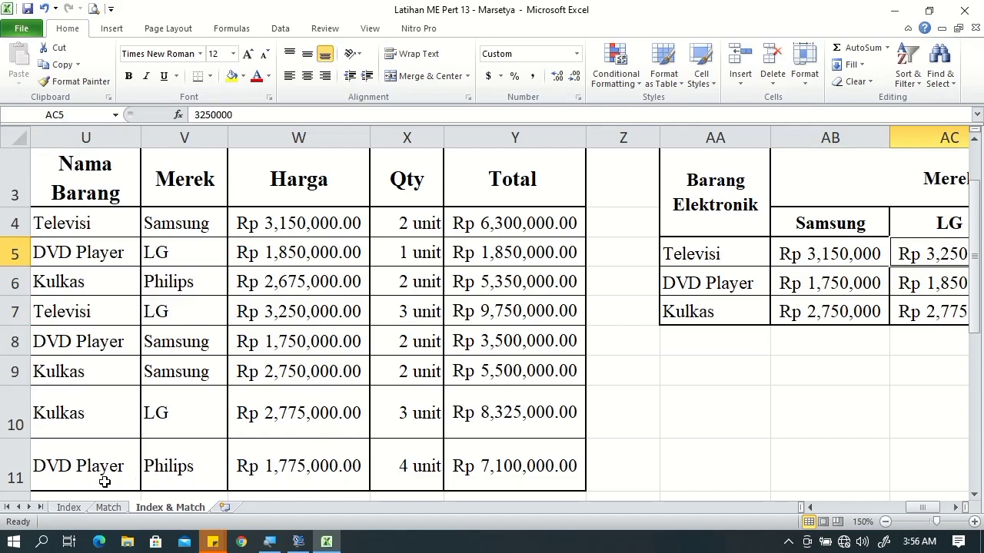
left_click(99, 470)
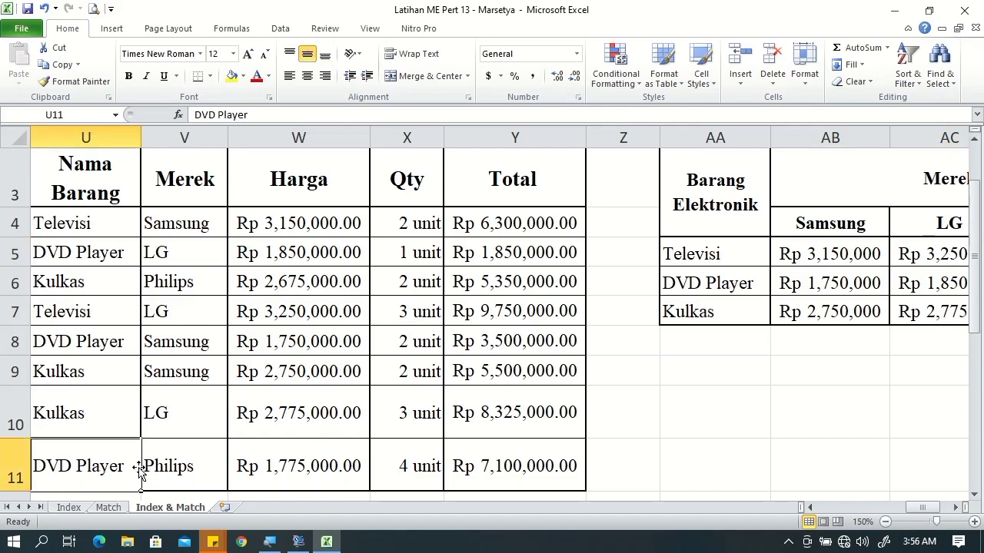
left_click(950, 508)
left_click(810, 507)
left_click(810, 507)
left_click(810, 507)
left_click(810, 507)
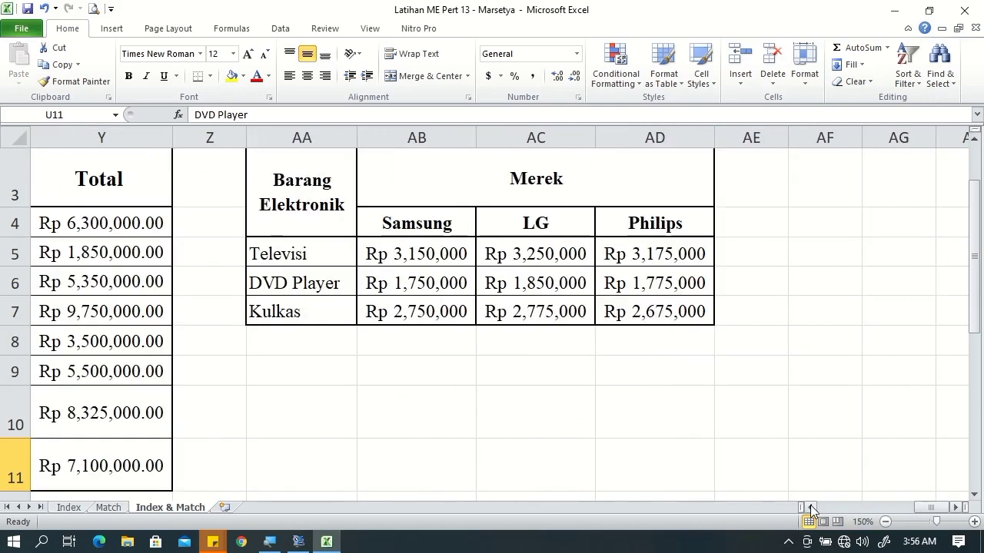
left_click(651, 285)
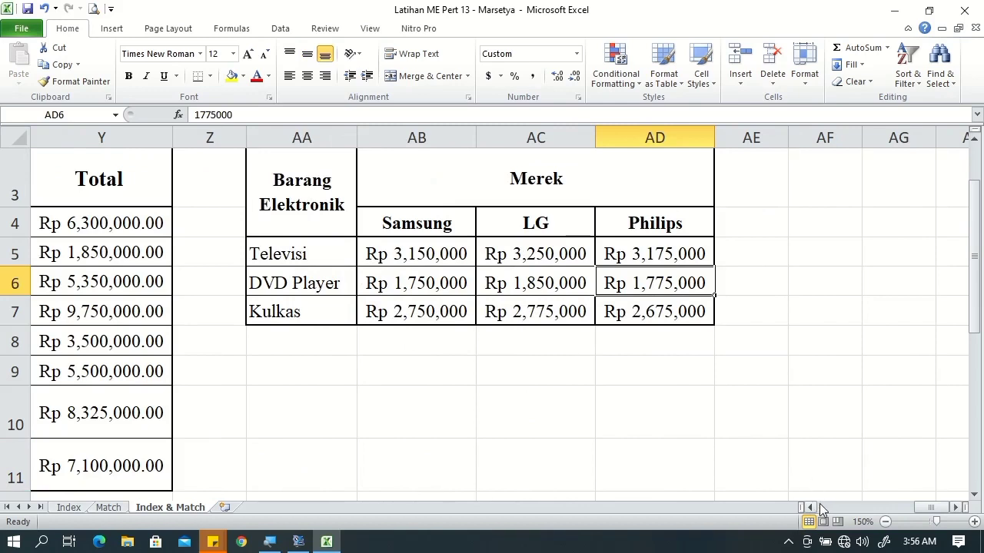
left_click_drag(937, 513, 926, 511)
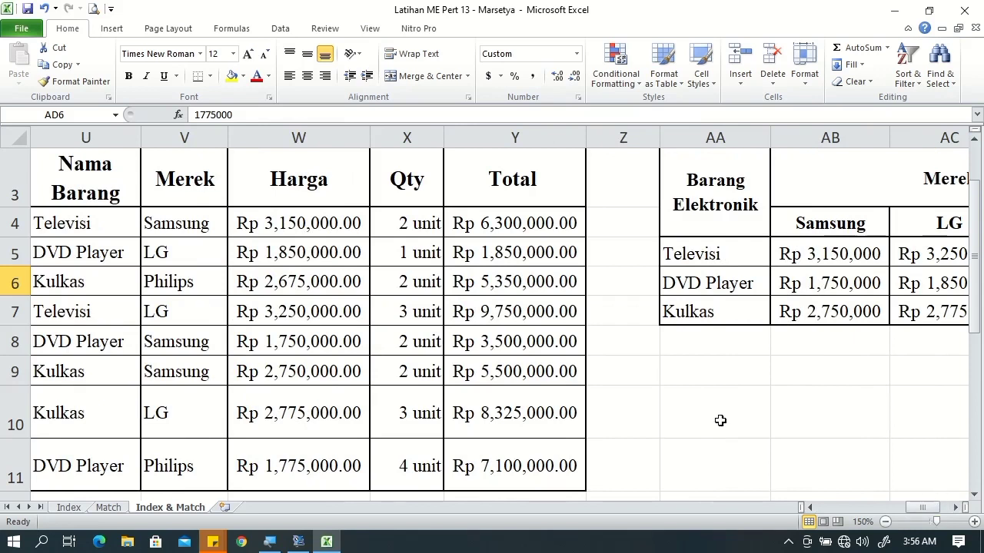
left_click(286, 224)
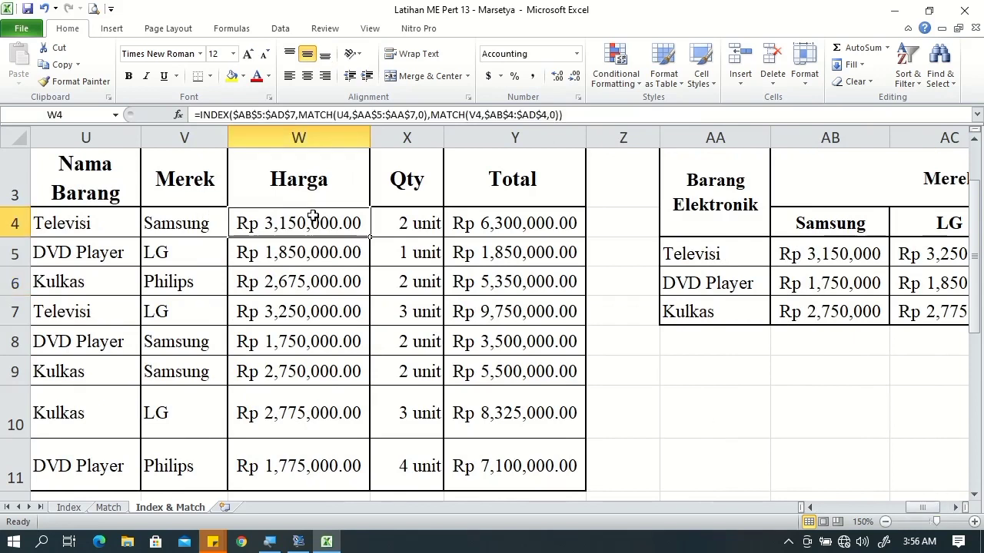